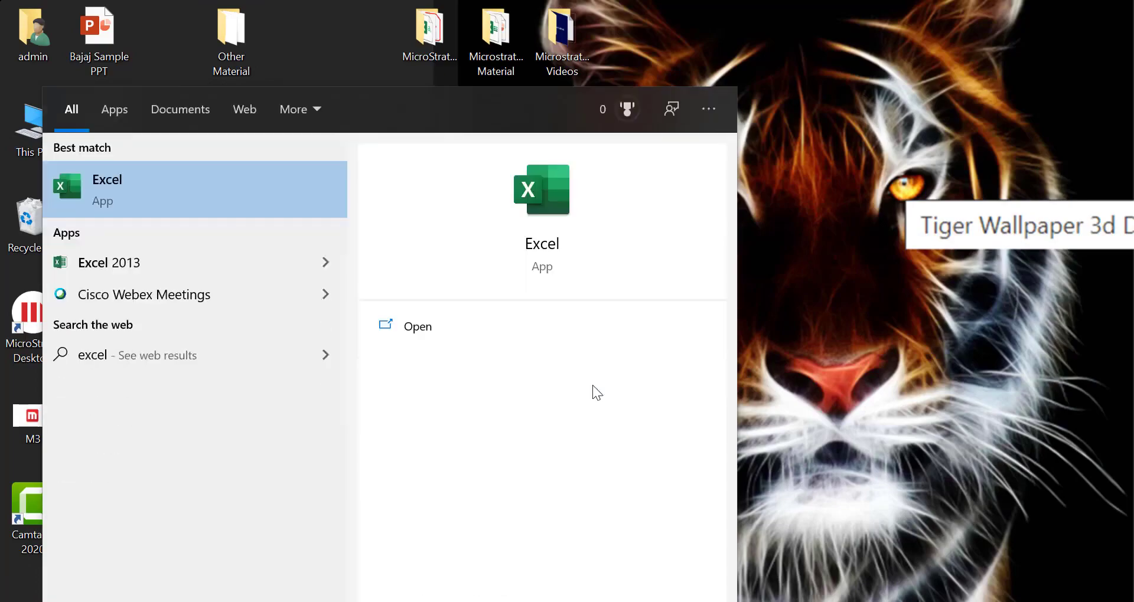
# Launch Excel and create a blank workbook.
pyautogui.press('Return')
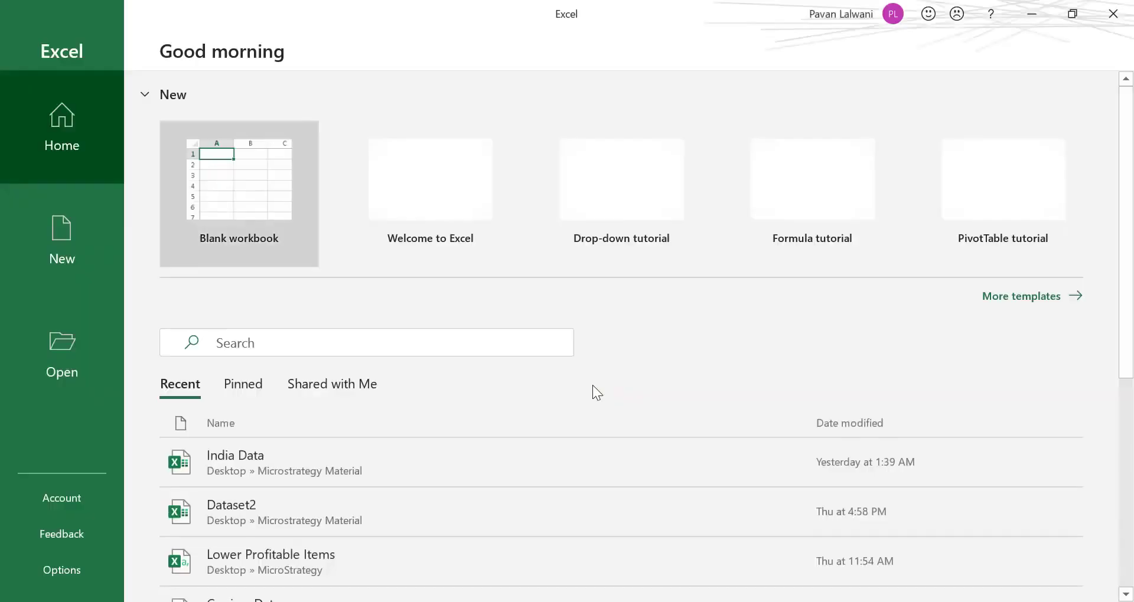
pyautogui.click(228, 152)
pyautogui.click(161, 121)
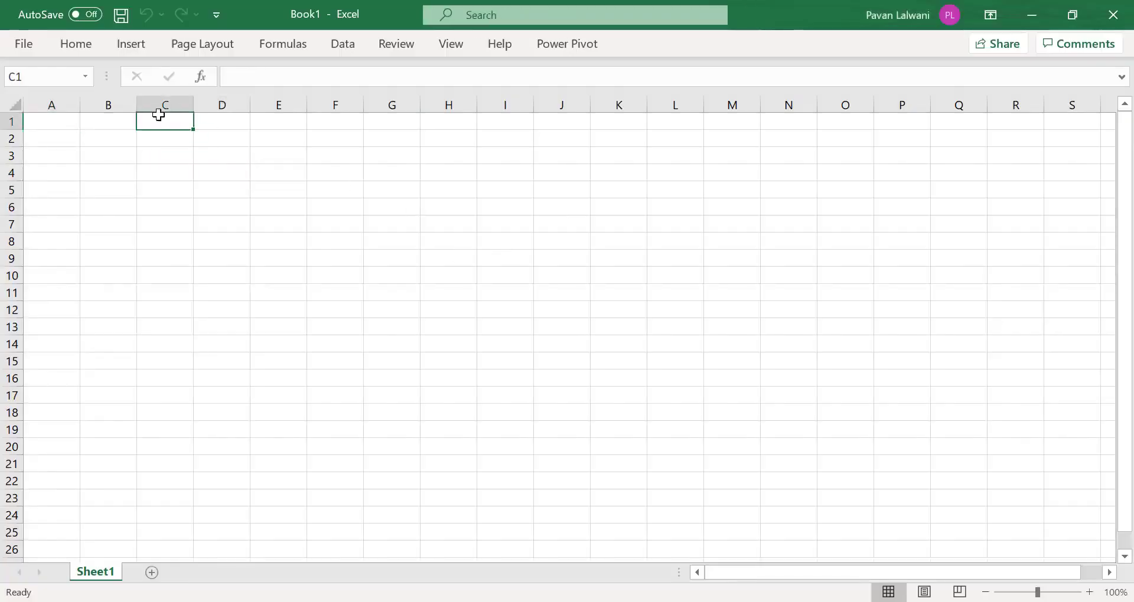
# Enter the column headers Name in cell A1 and Sales in cell B1.
pyautogui.click(1089, 592)
pyautogui.click(1089, 593)
pyautogui.click(1090, 592)
pyautogui.click(1089, 592)
pyautogui.click(1089, 592)
pyautogui.click(1089, 592)
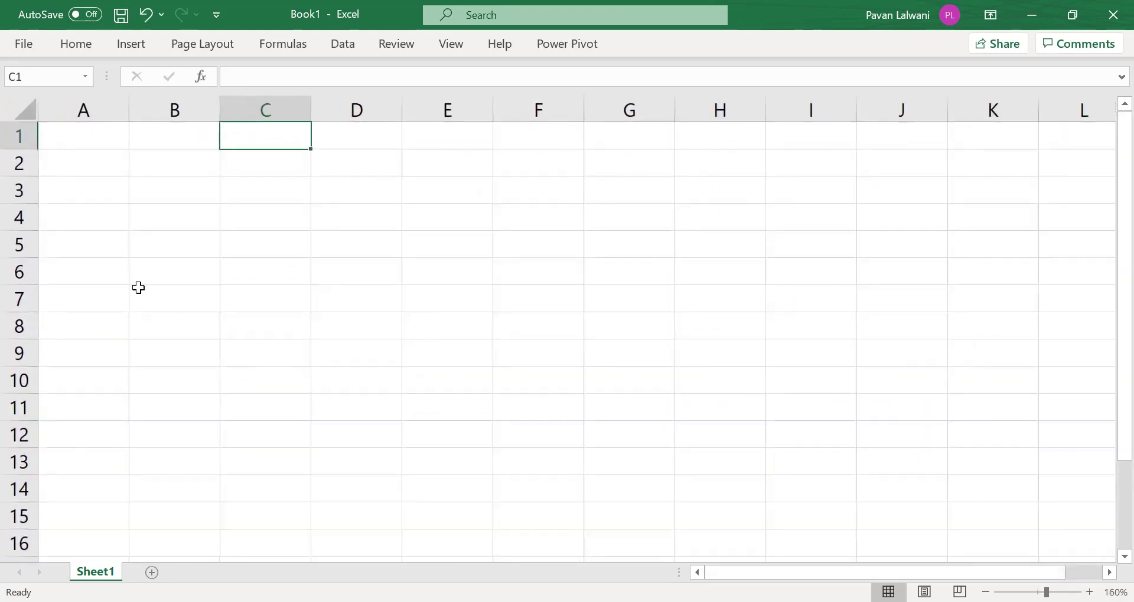
pyautogui.click(81, 151)
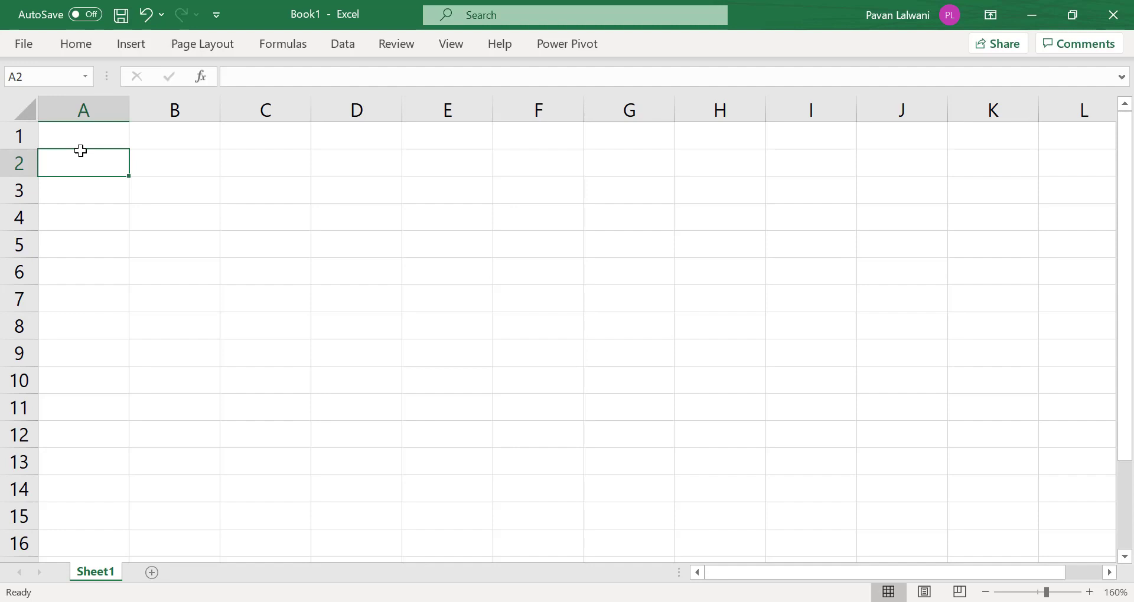
pyautogui.click(126, 48)
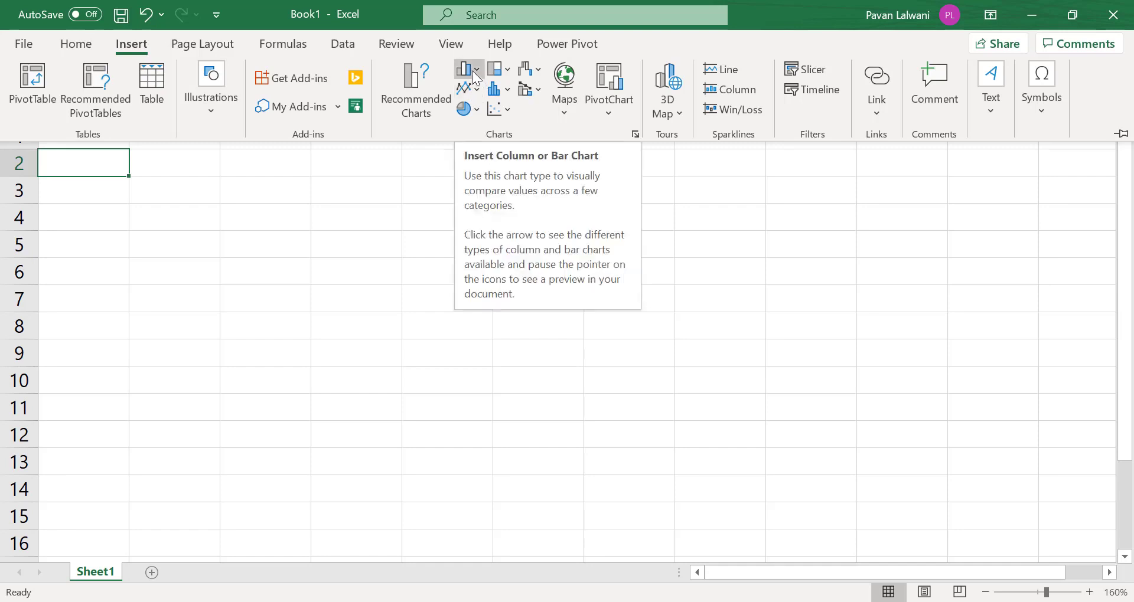
pyautogui.click(126, 172)
pyautogui.click(88, 144)
pyautogui.write('NAme')
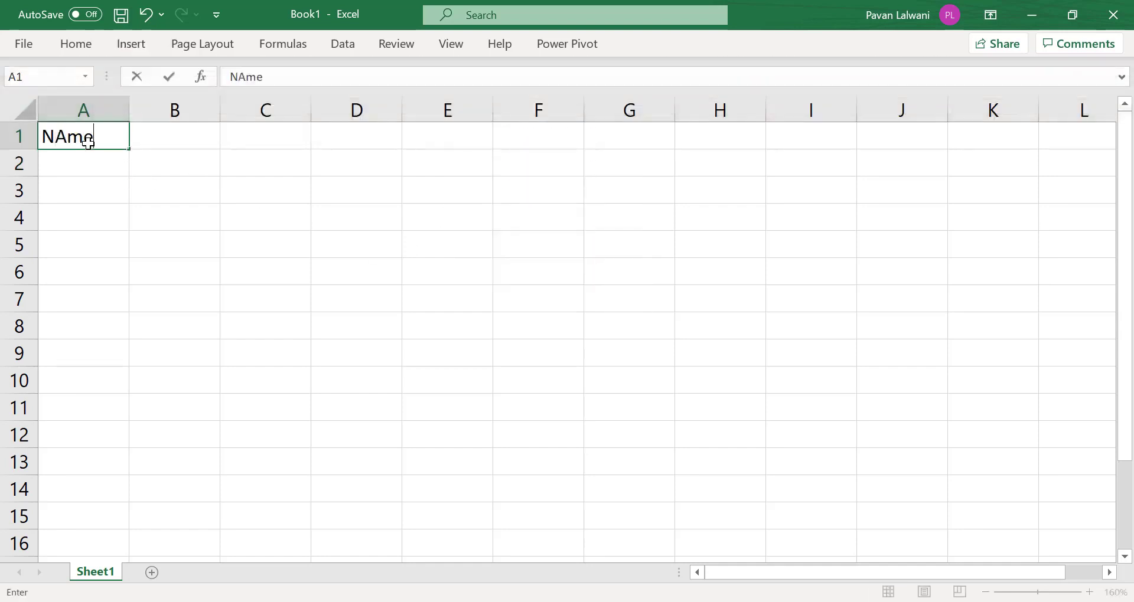
pyautogui.press('Tab')
pyautogui.write('Sales')
pyautogui.press('Return')
# Enter the first names of three people in cells A2 to A4 under the Name header.
pyautogui.write('M')
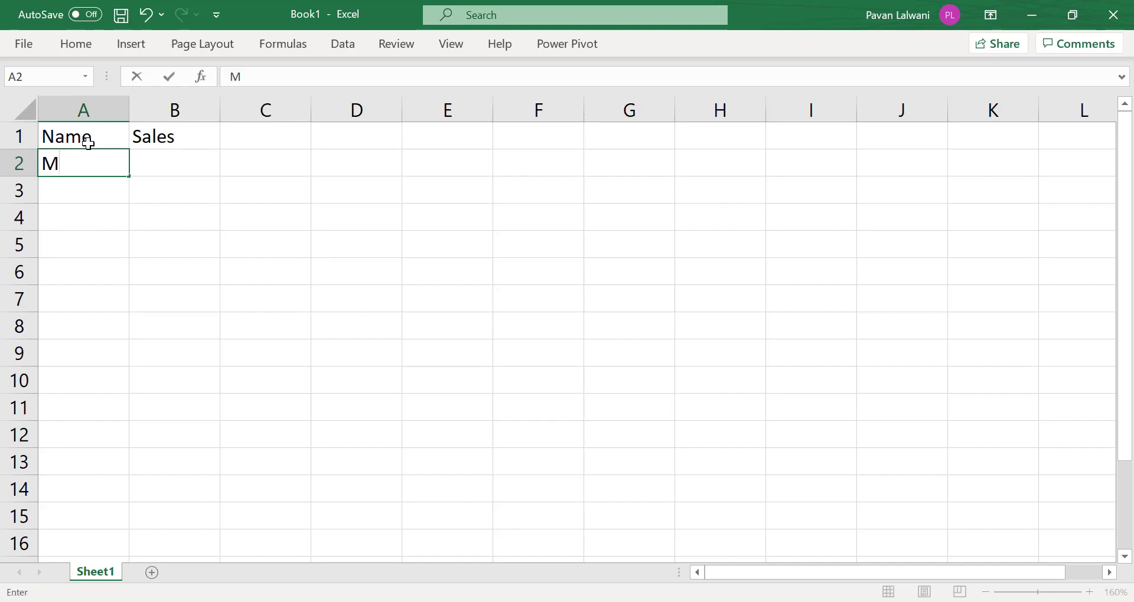
pyautogui.press('Up')
pyautogui.press('Down')
pyautogui.write('Pavan')
pyautogui.press('Return')
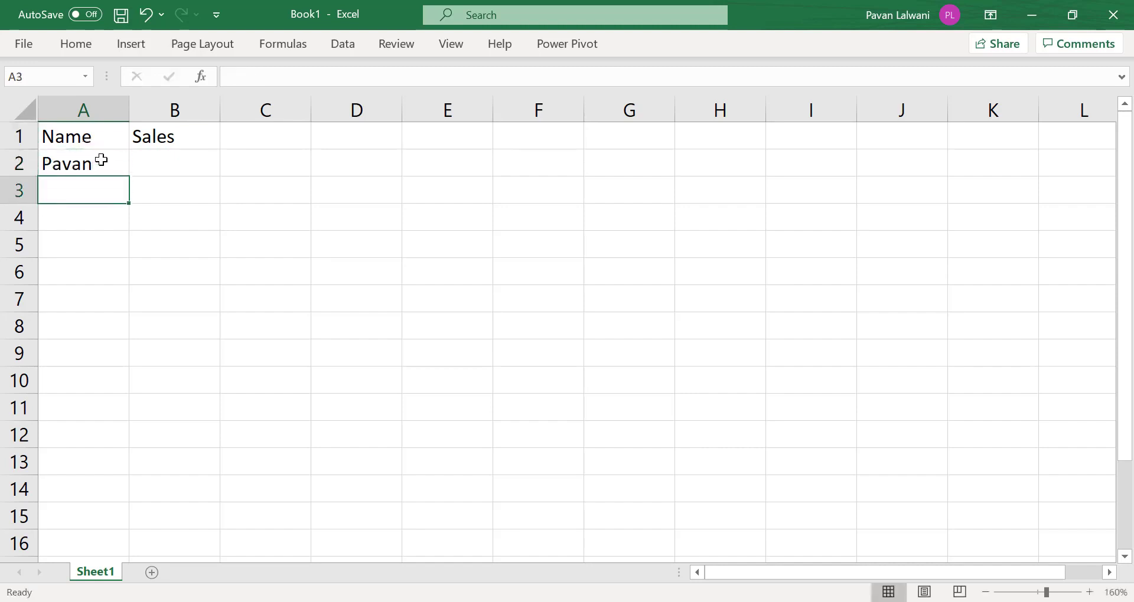
pyautogui.write('Mukesh')
pyautogui.press('Return')
pyautogui.write('Rajesh')
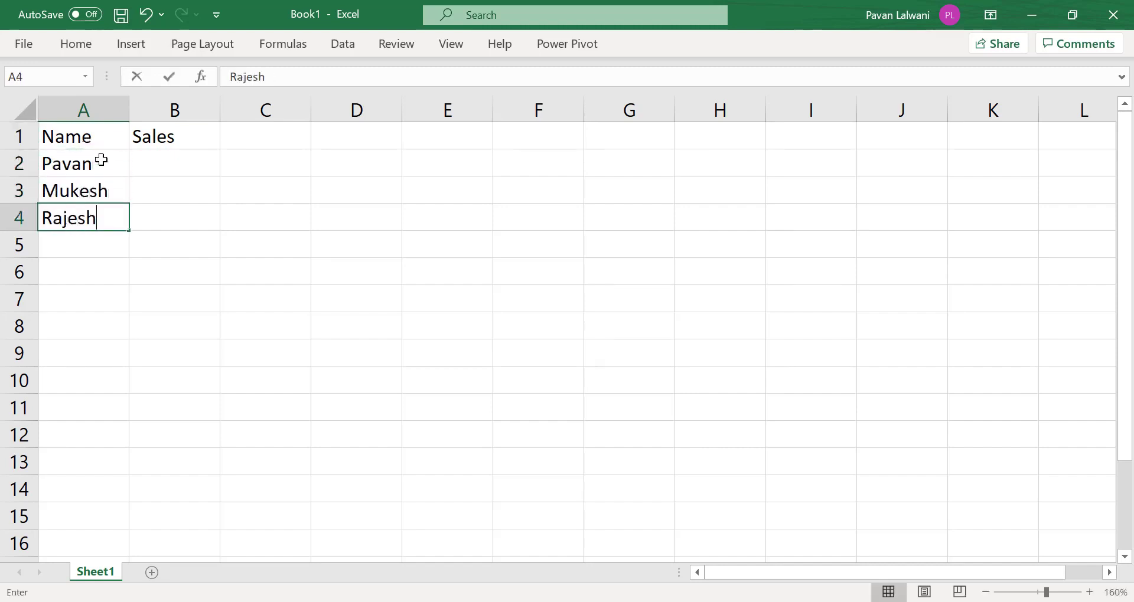
pyautogui.press('Return')
# Enter three more first names in cells A5 to A7.
pyautogui.write('San')
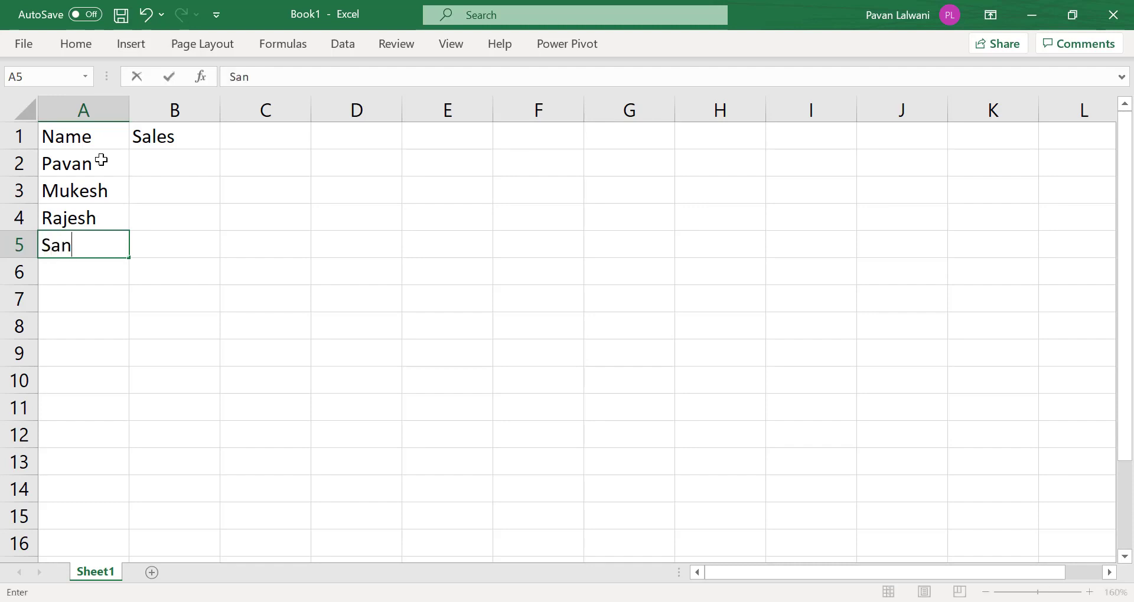
pyautogui.write('yukta')
pyautogui.press('Return')
pyautogui.write('Mitali')
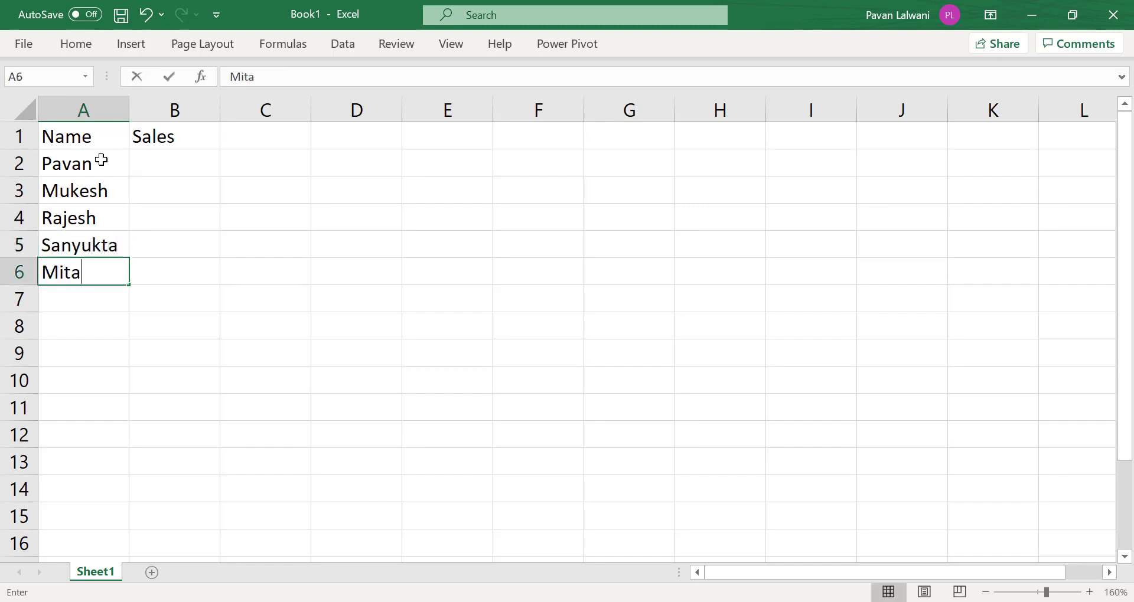
pyautogui.press('Return')
pyautogui.write('Shradda')
pyautogui.press('Return')
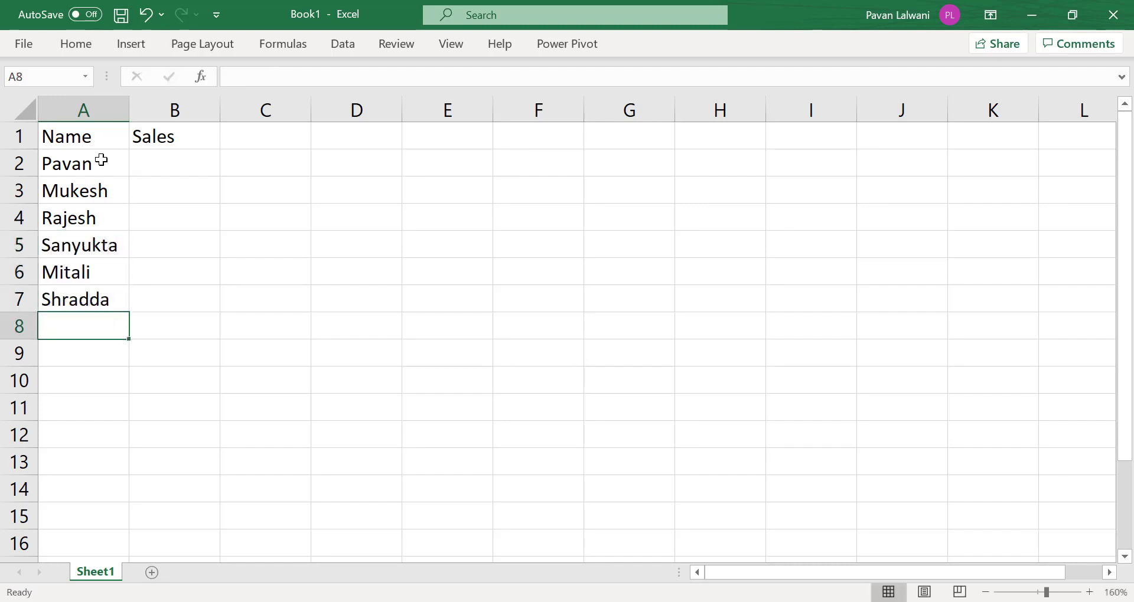
# Correct the spelling of the name in A7 so that it ends in "ha".
pyautogui.press('Up')
pyautogui.press('F2')
pyautogui.press('BackSpace')
pyautogui.write('ha')
pyautogui.press('Return')
# Enter the sales figures 100 in B2 and 200 in B3.
pyautogui.press('Up')
pyautogui.press('Up')
pyautogui.press('Up')
pyautogui.press('Up')
pyautogui.press('Up')
pyautogui.press('Up')
pyautogui.press('Right')
pyautogui.press('Right')
pyautogui.press('Left')
pyautogui.write('100')
pyautogui.press('Return')
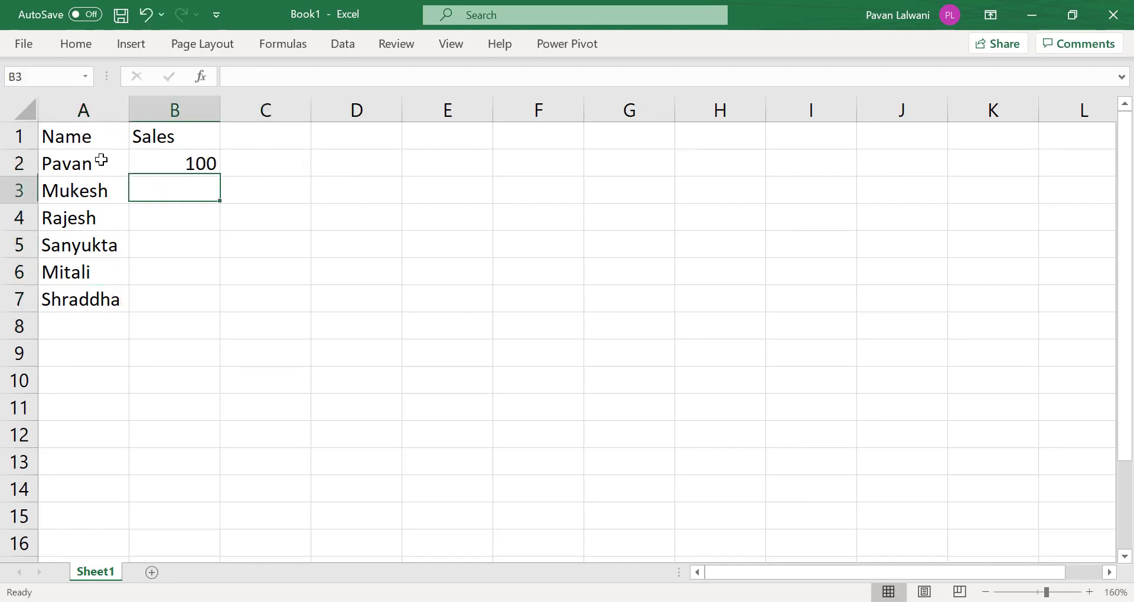
pyautogui.write('200')
pyautogui.press('Return')
# Extend the sales series from B2:B3 down to B7 in increments of 100.
pyautogui.click(198, 168)
pyautogui.moveTo(199, 169); pyautogui.dragTo(213, 306)
pyautogui.click(177, 220)
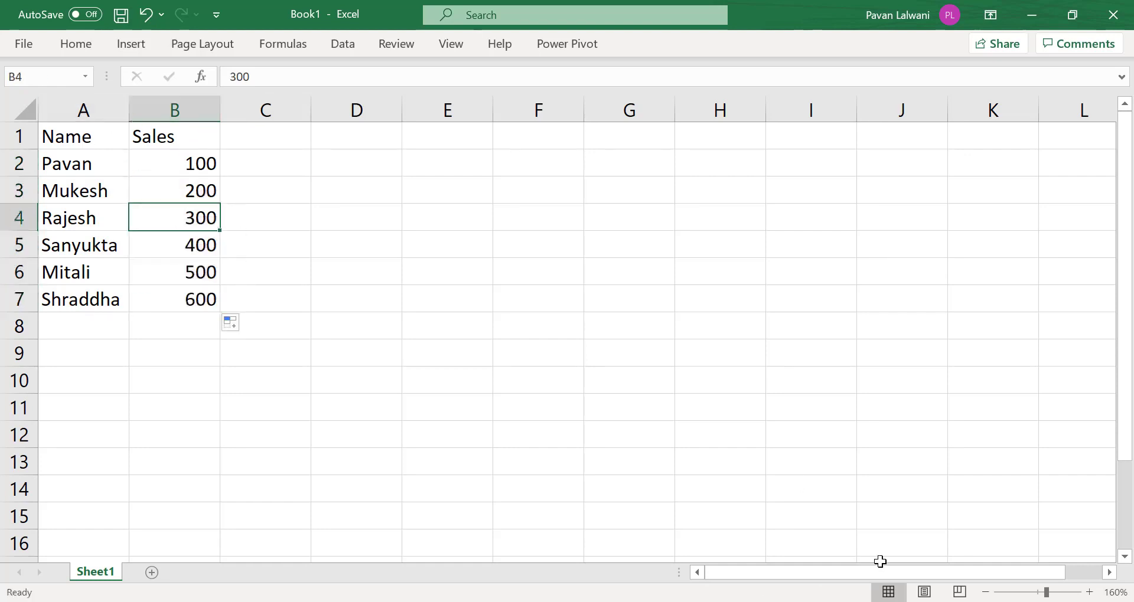
# Insert a default column chart from the Name and Sales data and remove it again.
pyautogui.click(1089, 592)
pyautogui.click(1089, 592)
pyautogui.click(1089, 592)
pyautogui.click(132, 196)
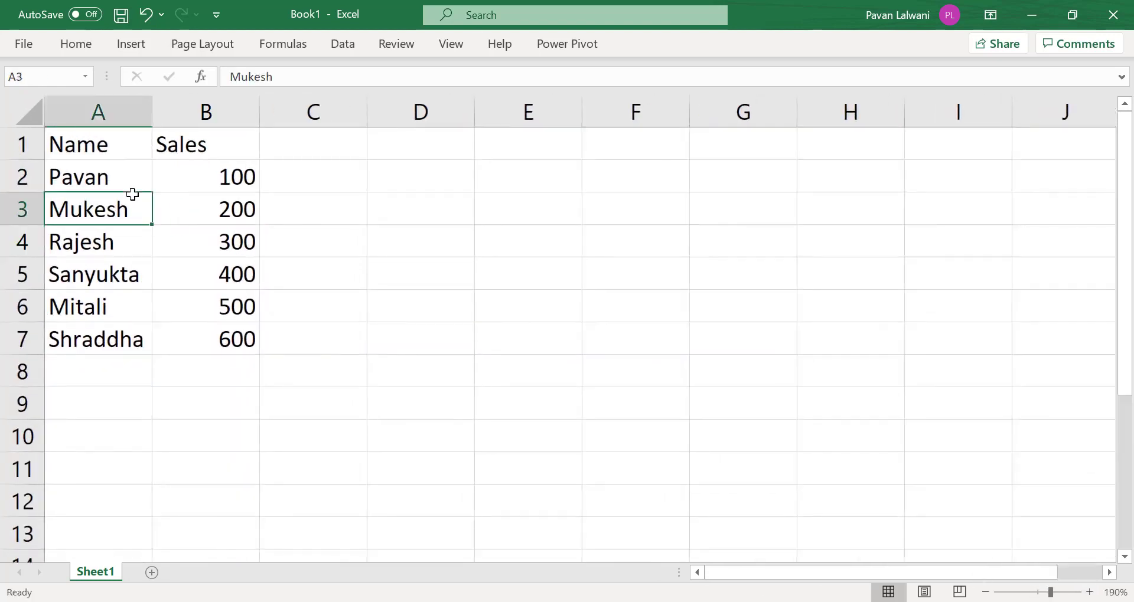
pyautogui.click(127, 230)
pyautogui.click(177, 226)
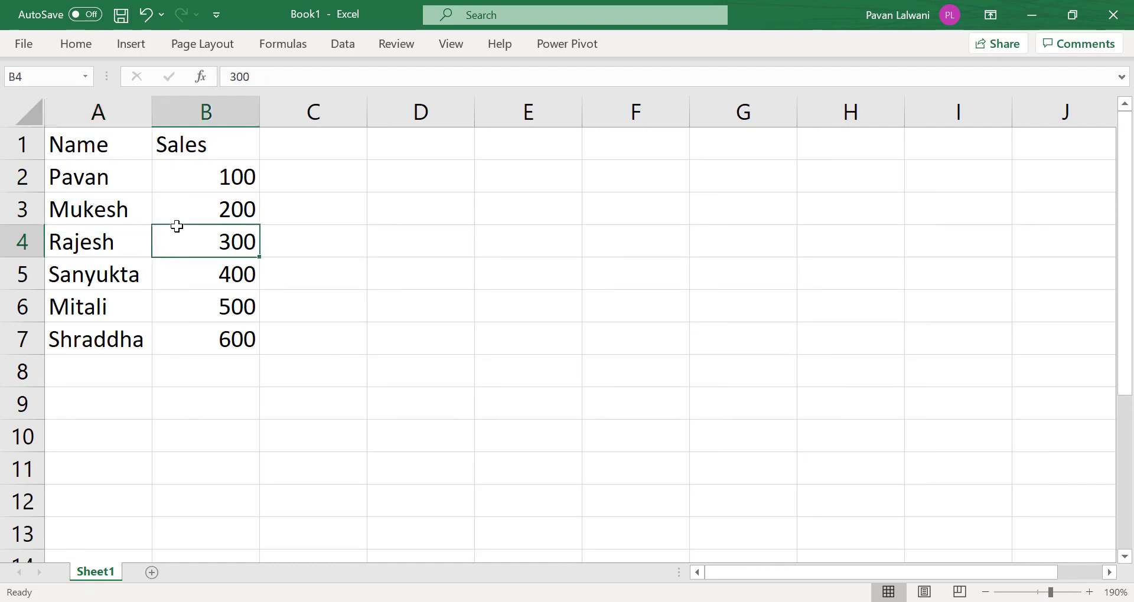
pyautogui.click(147, 207)
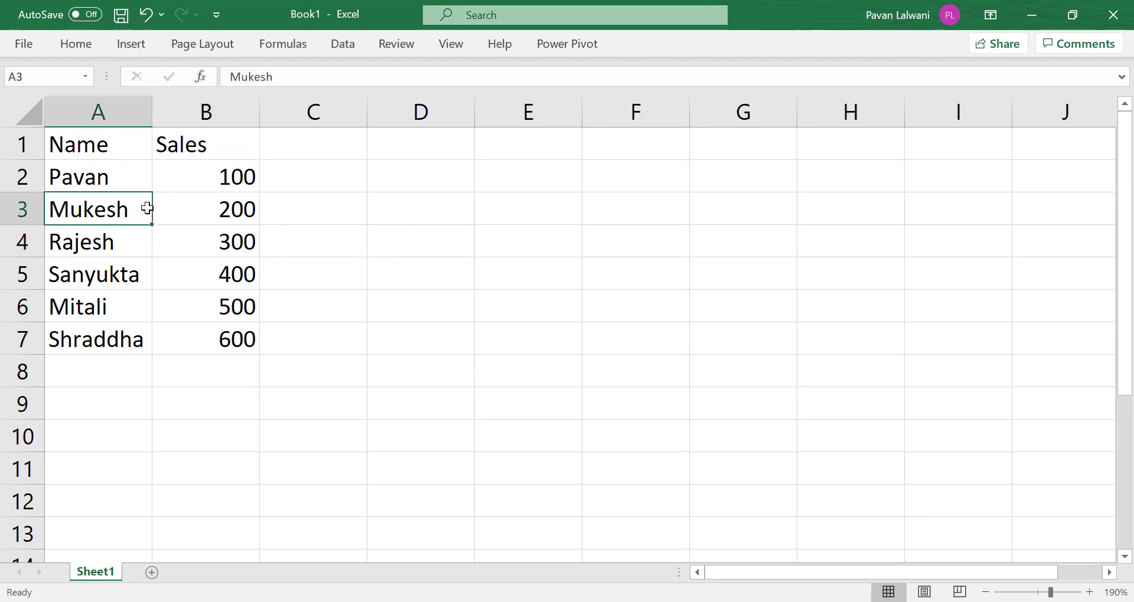
pyautogui.click(201, 232)
pyautogui.hotkey('alt', 'F1')
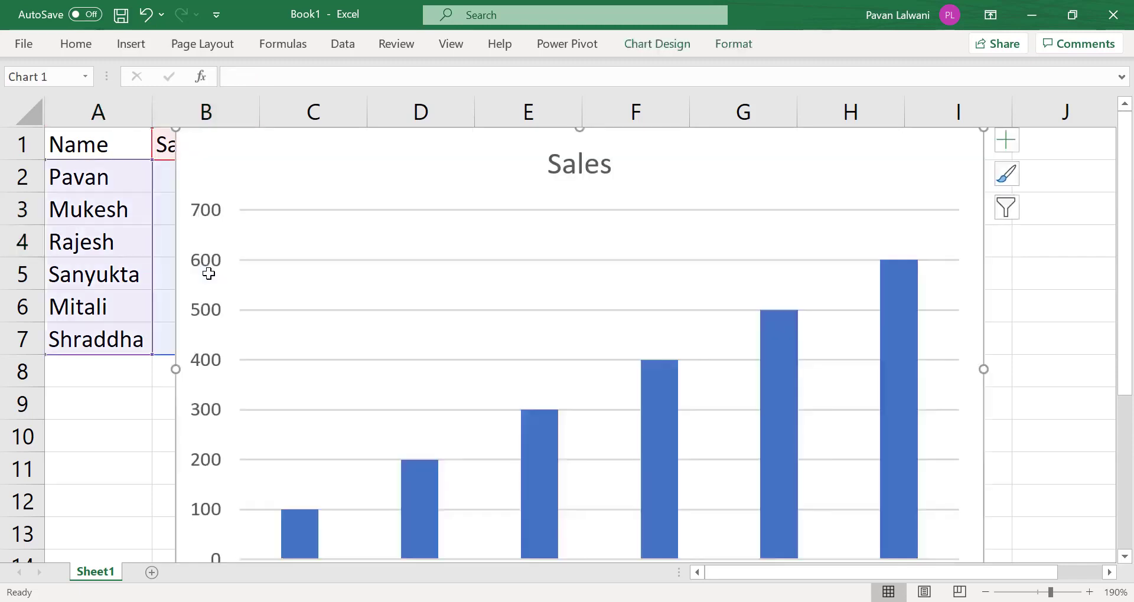
pyautogui.hotkey('ctrl', 'z')
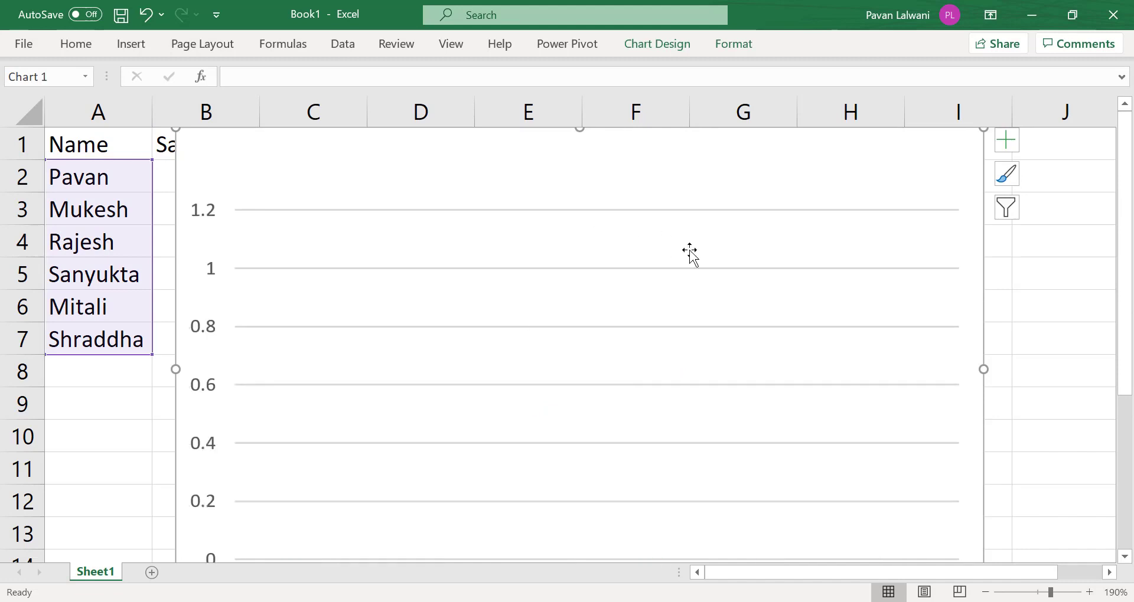
pyautogui.press('Delete')
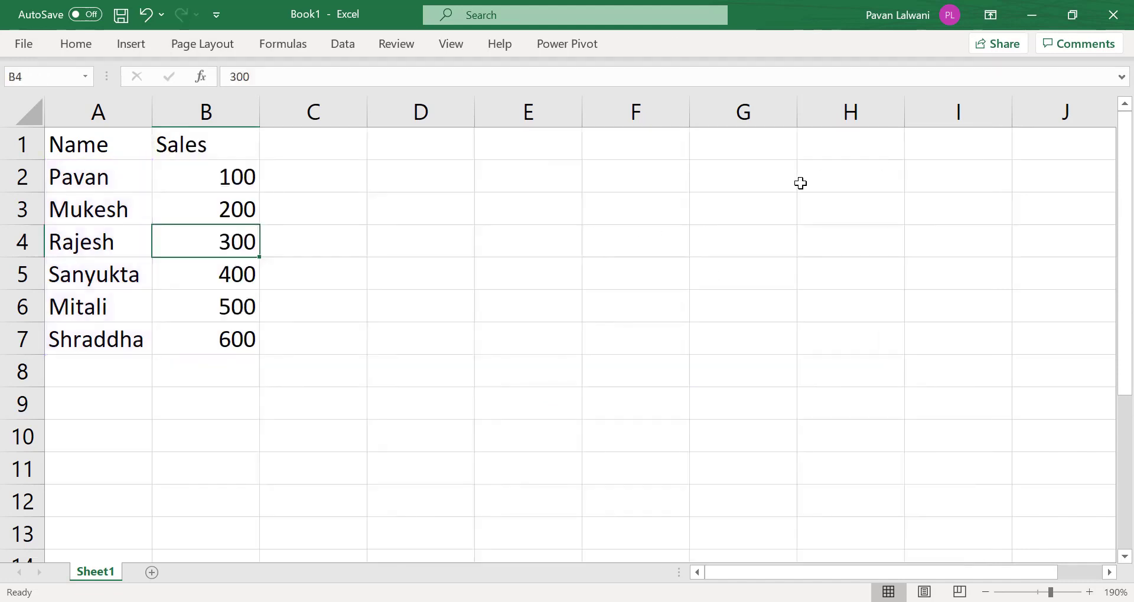
# Insert a default column chart using a cell inside the Name and Sales data.
pyautogui.click(117, 207)
pyautogui.click(215, 203)
pyautogui.click(83, 239)
pyautogui.click(174, 233)
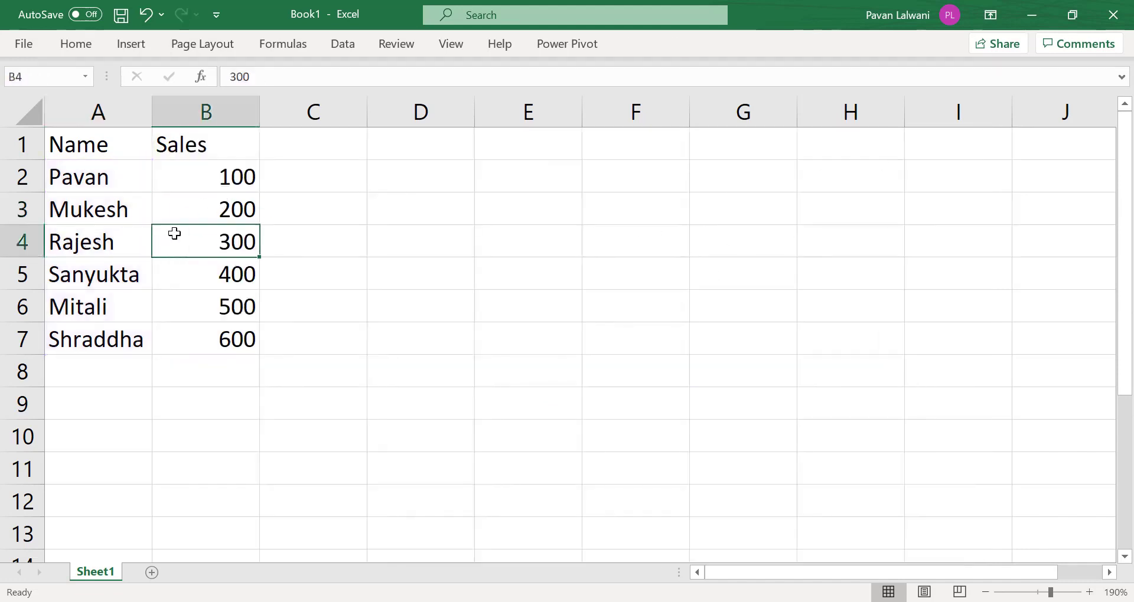
pyautogui.hotkey('alt', 'F1')
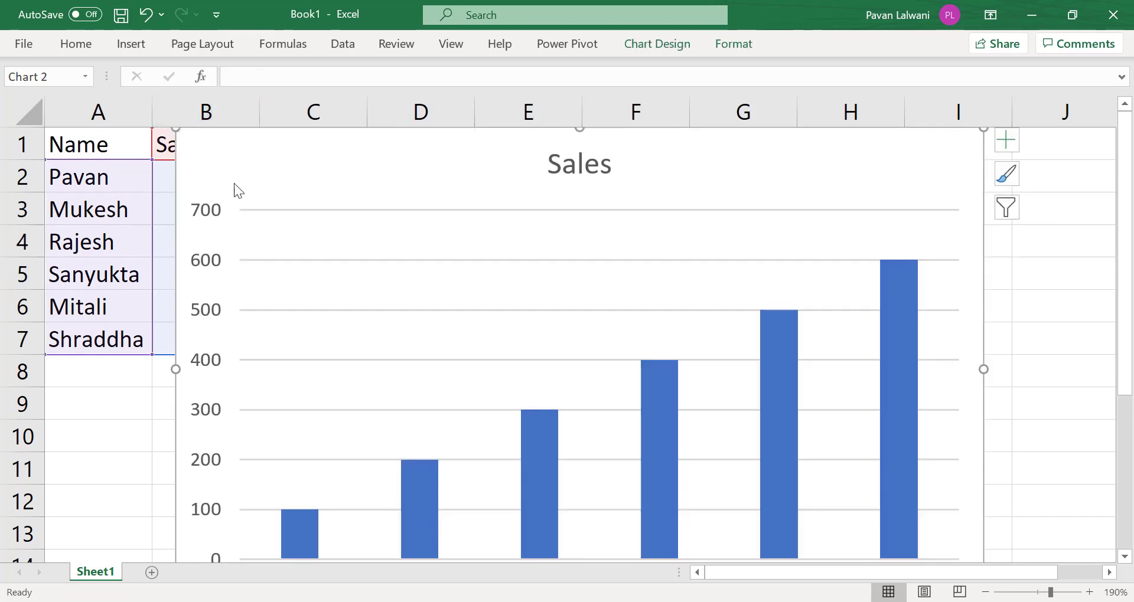
# Shrink the Sales chart and move it beside the data so it spans about D3 to K13.
pyautogui.click(985, 592)
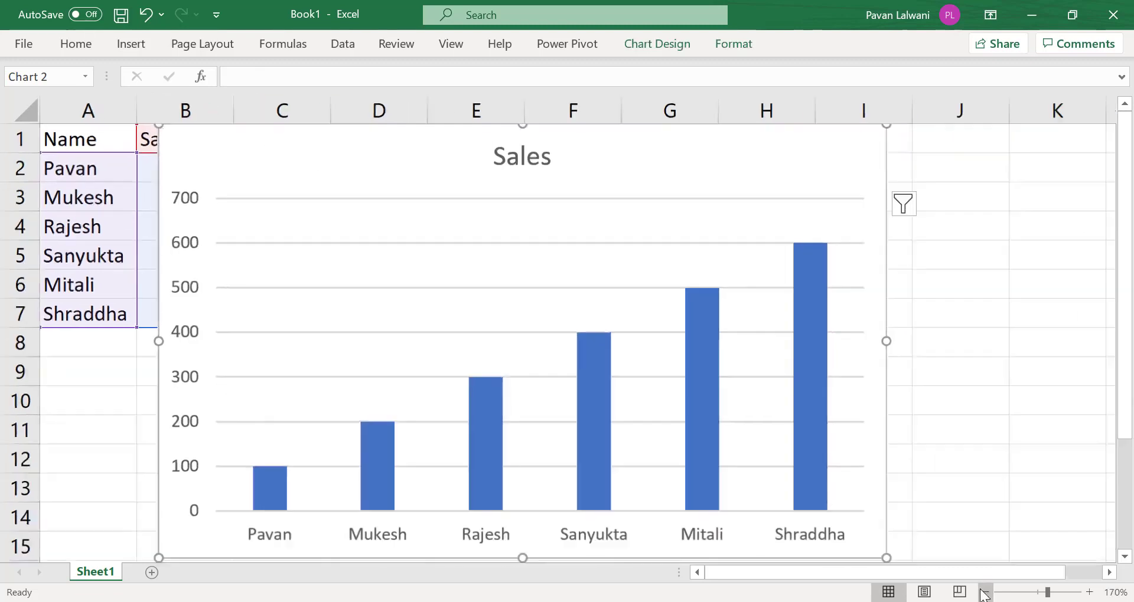
pyautogui.click(984, 593)
pyautogui.moveTo(833, 120); pyautogui.dragTo(732, 252)
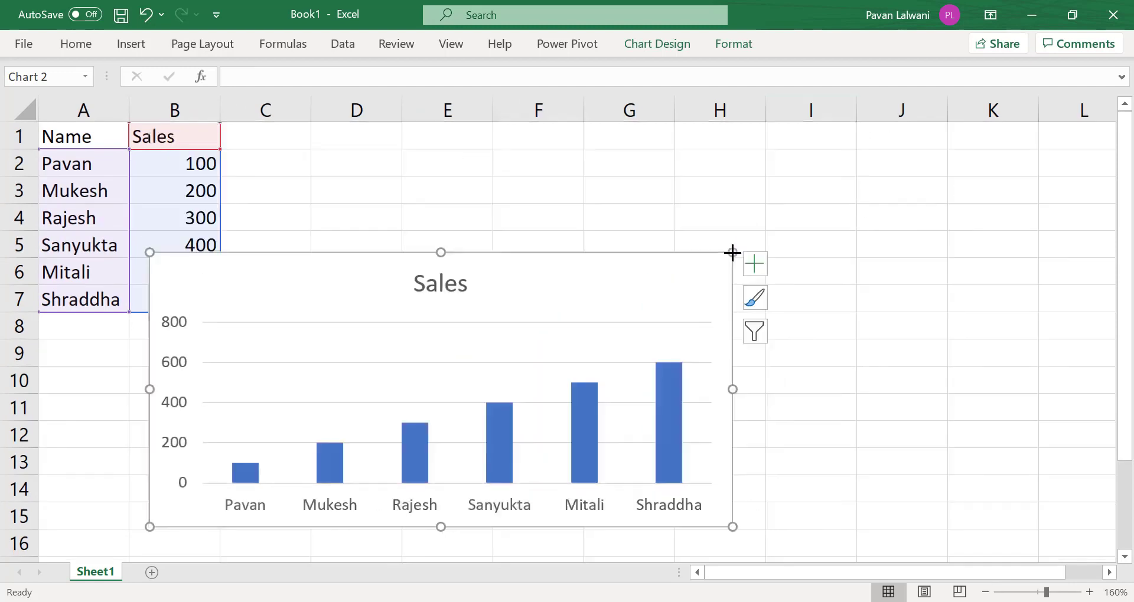
pyautogui.moveTo(587, 273); pyautogui.dragTo(813, 200)
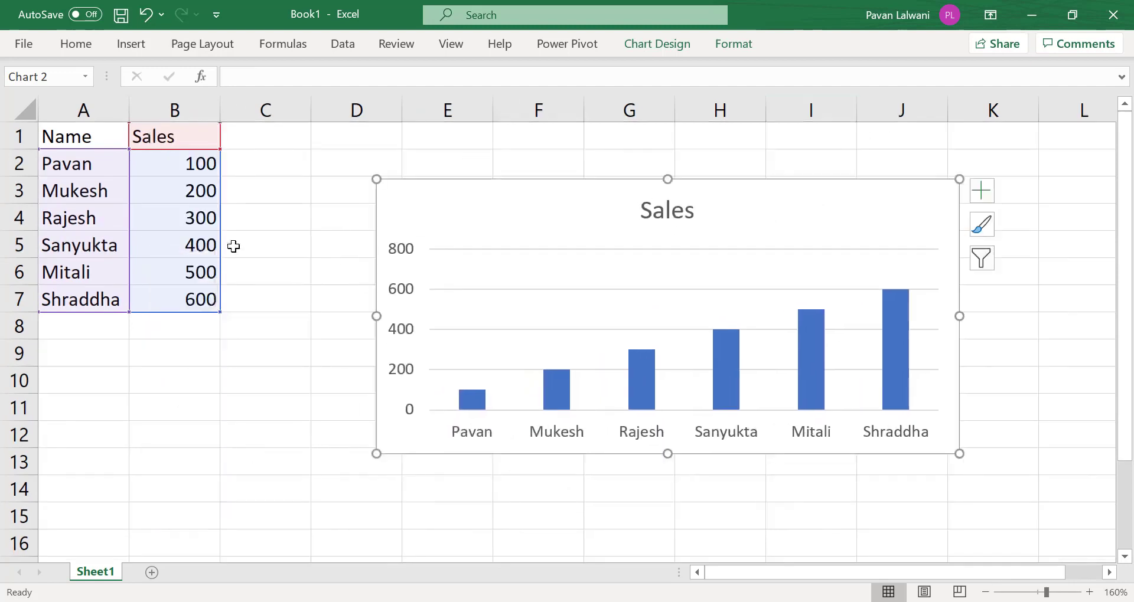
# Change the sales value in B2 to 600.
pyautogui.click(186, 170)
pyautogui.write('600')
pyautogui.press('Return')
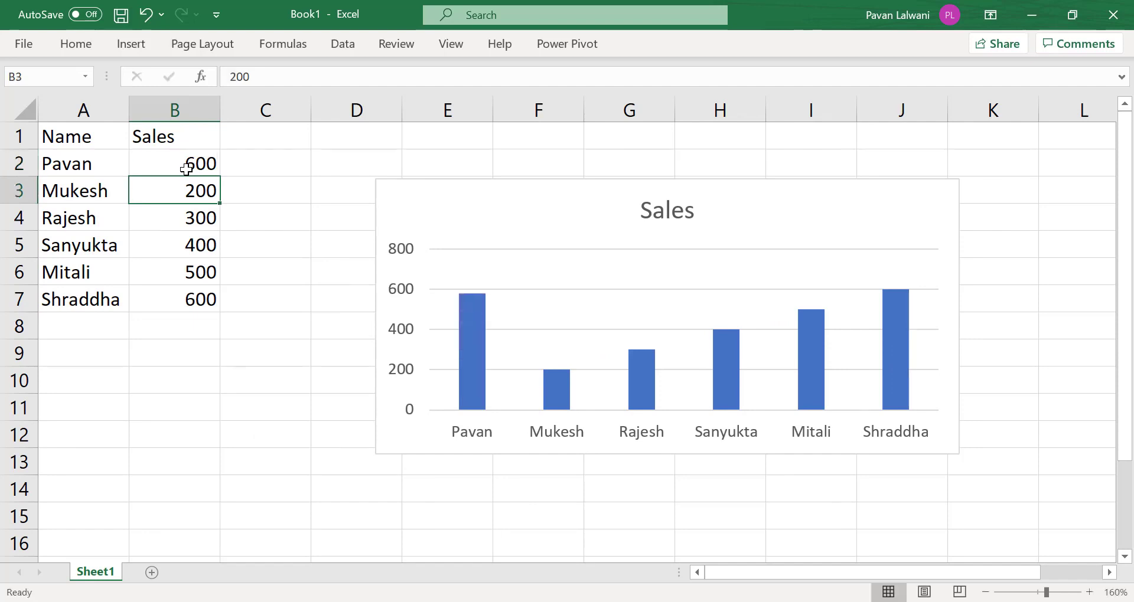
# Delete the Sales chart from the sheet.
pyautogui.click(564, 227)
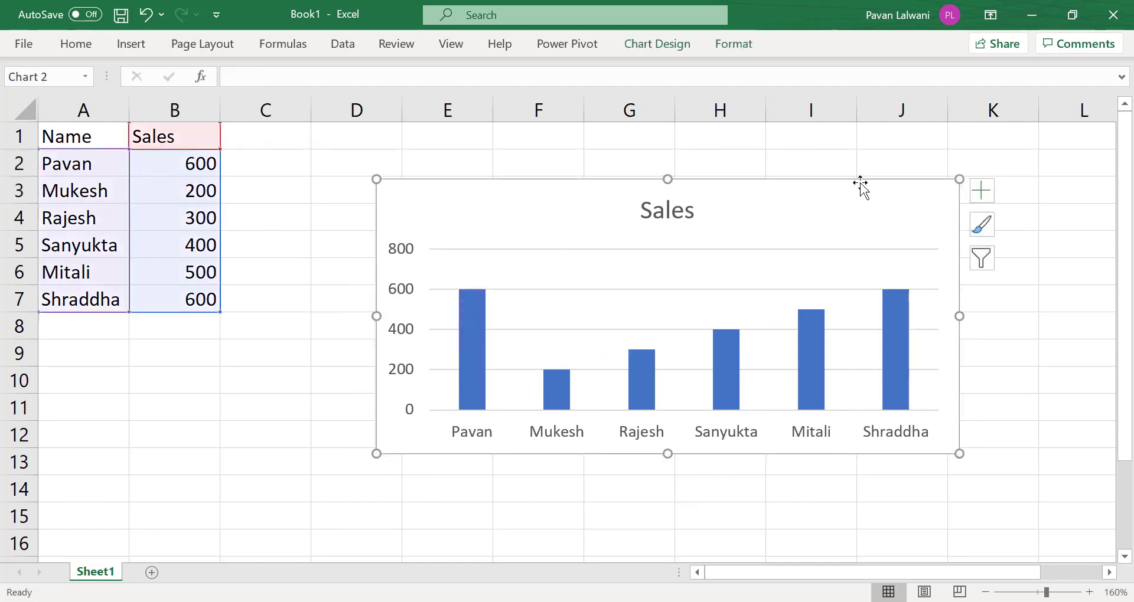
pyautogui.press('Delete')
# Insert another default column chart from the sales data, make it smaller and delete it.
pyautogui.click(100, 218)
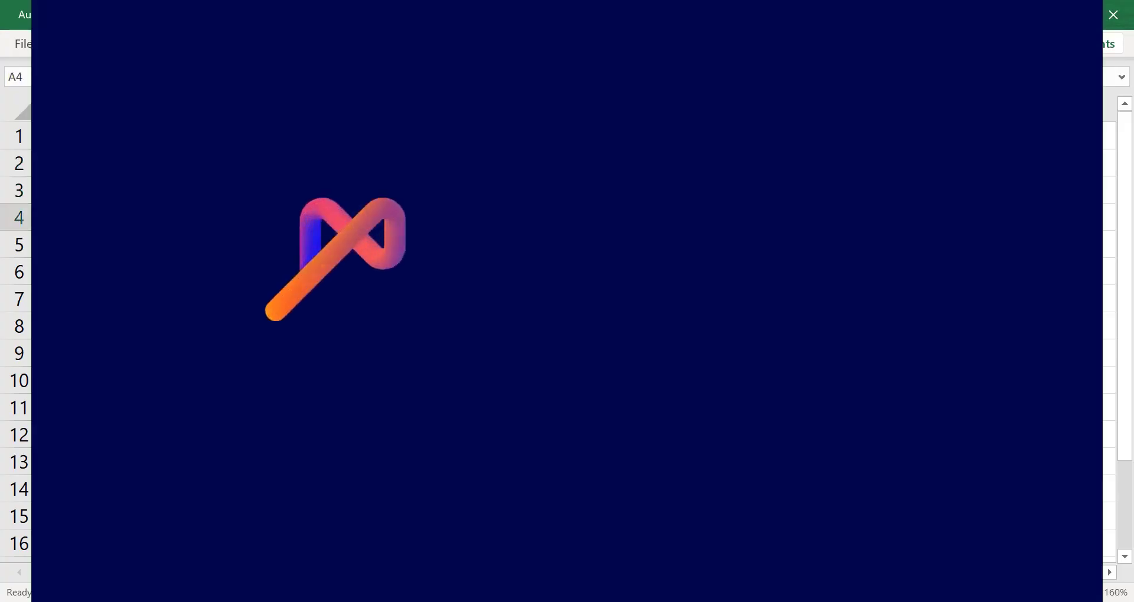
pyautogui.click(177, 166)
pyautogui.click(564, 227)
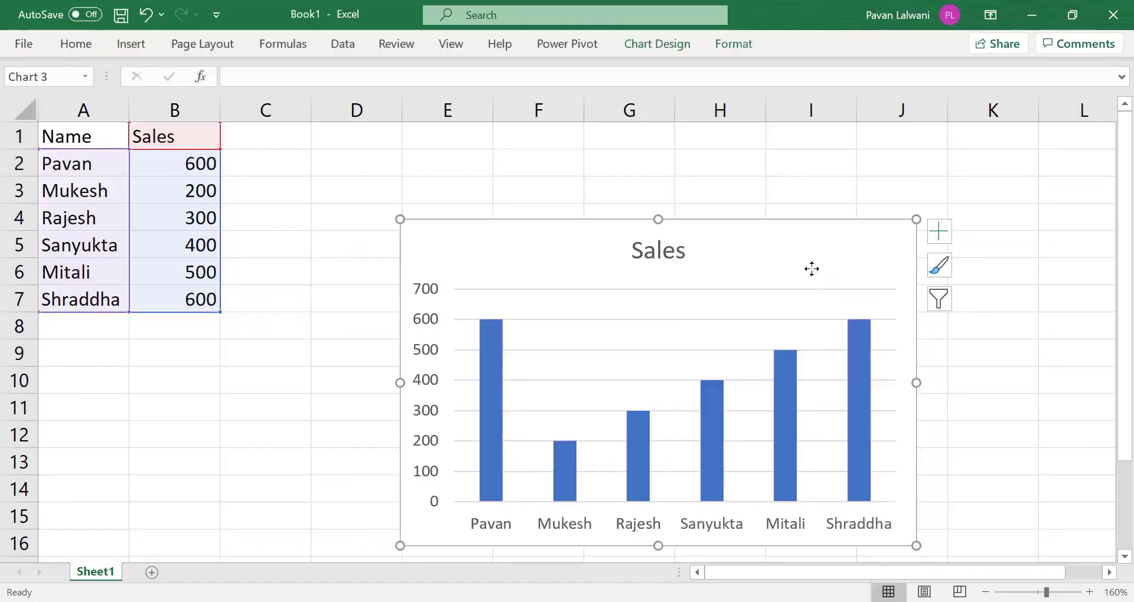
pyautogui.press('Delete')
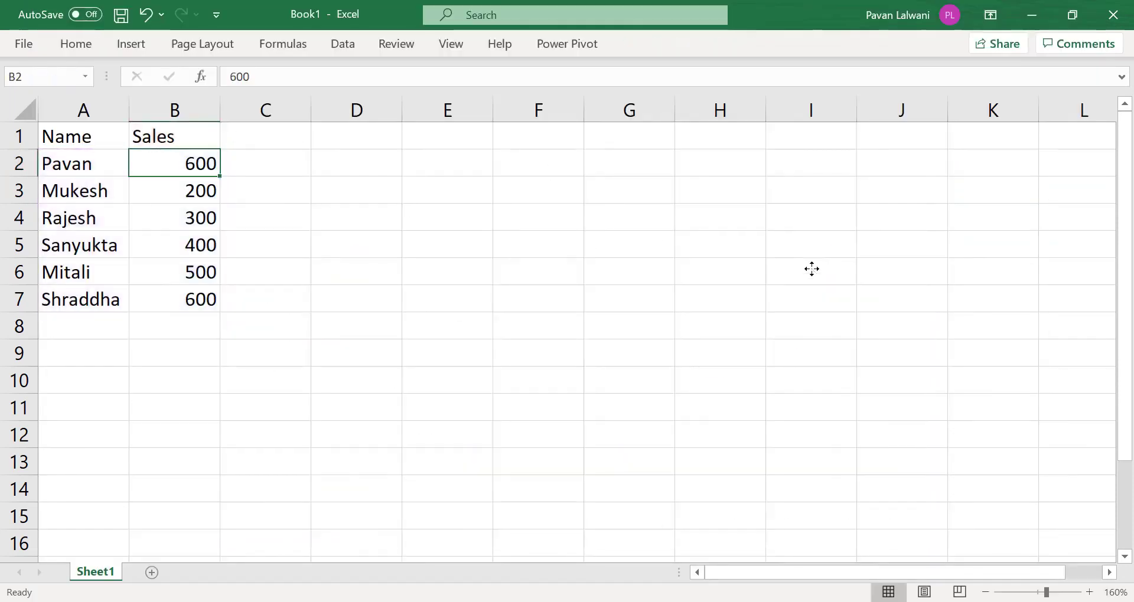
# Insert a 2-D clustered column chart of the sales data and delete it.
pyautogui.click(126, 44)
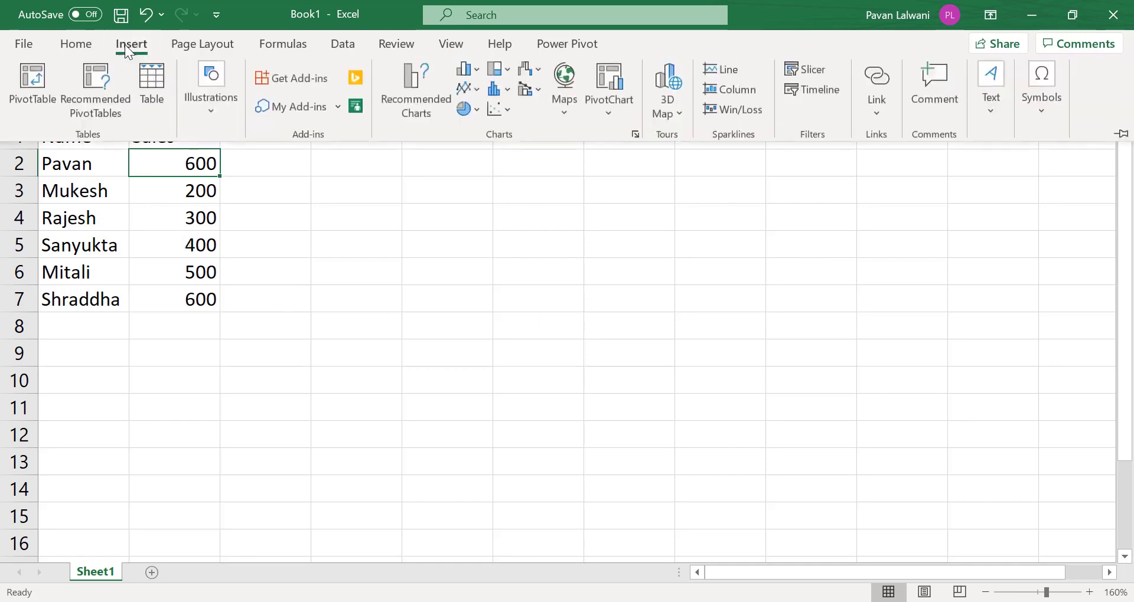
pyautogui.click(478, 65)
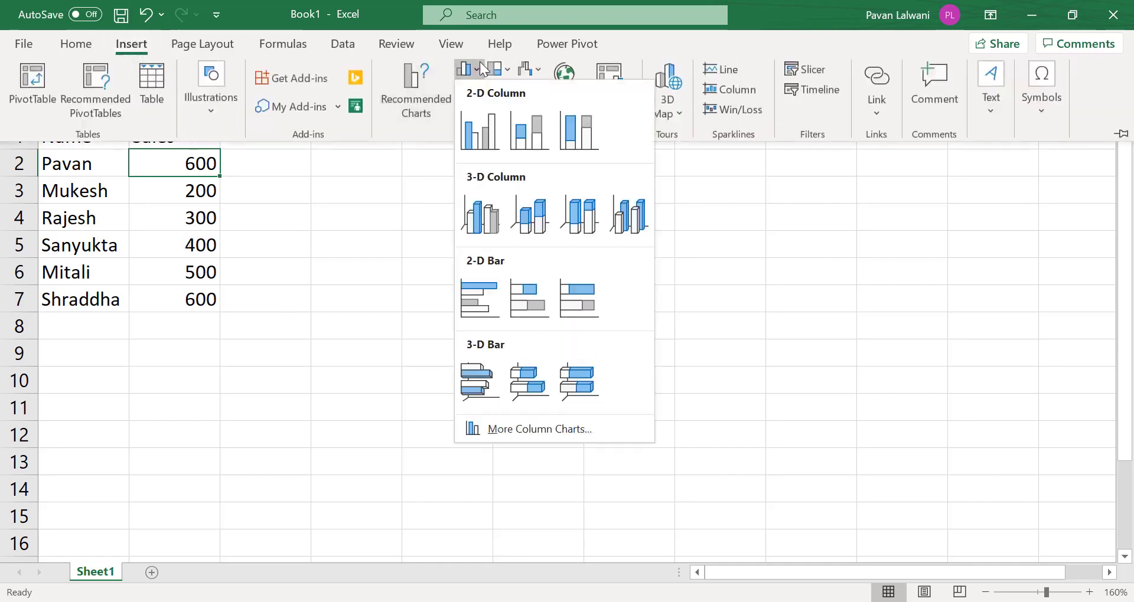
pyautogui.click(484, 133)
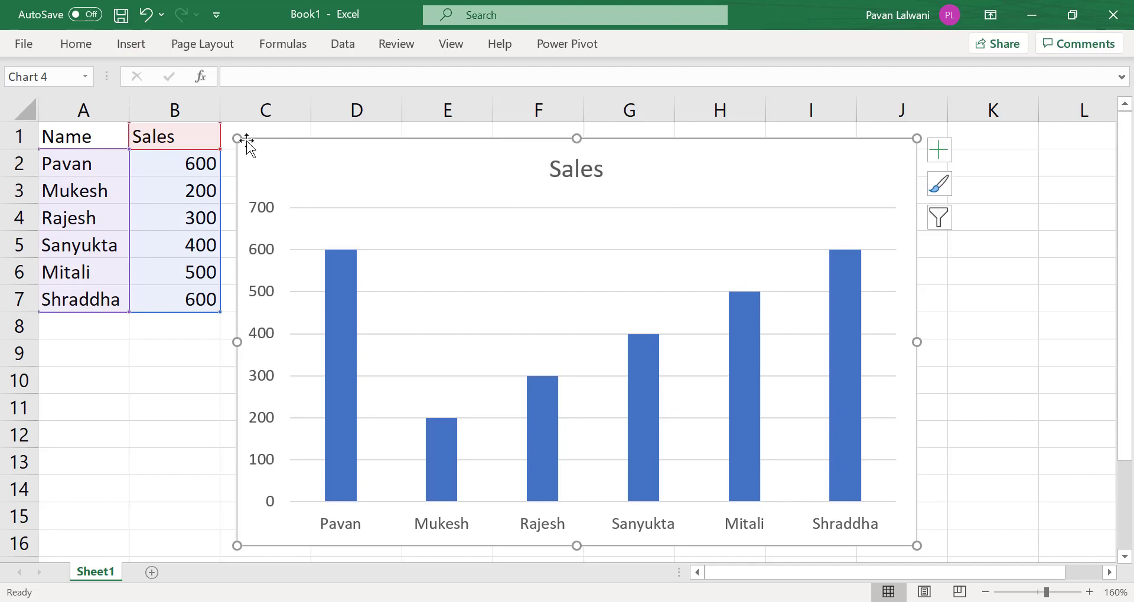
pyautogui.moveTo(237, 138); pyautogui.dragTo(352, 194)
pyautogui.press('Delete')
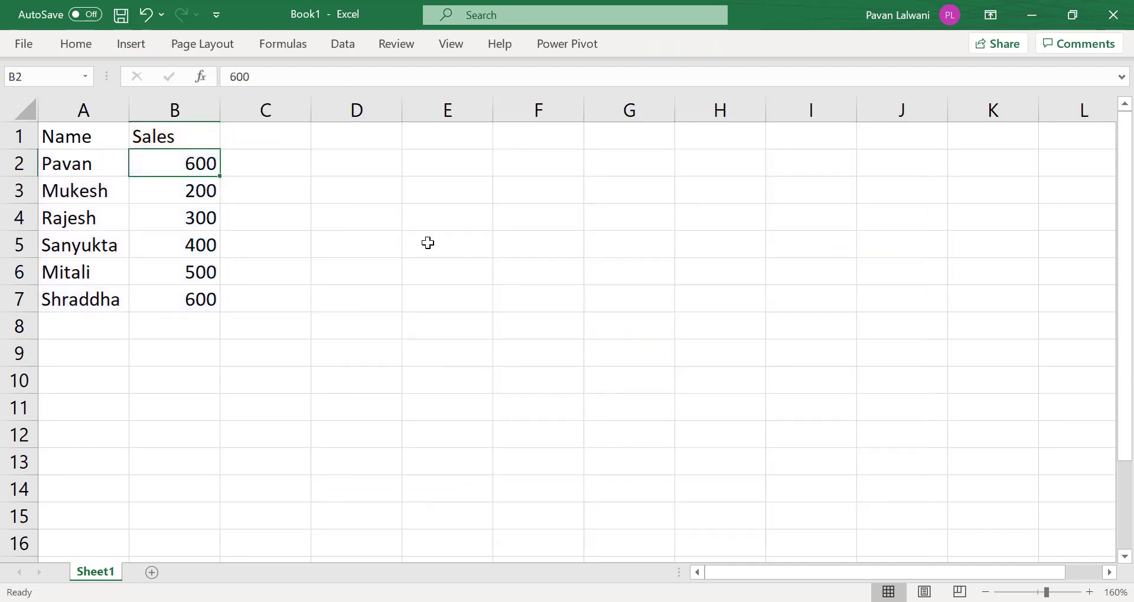
pyautogui.click(122, 219)
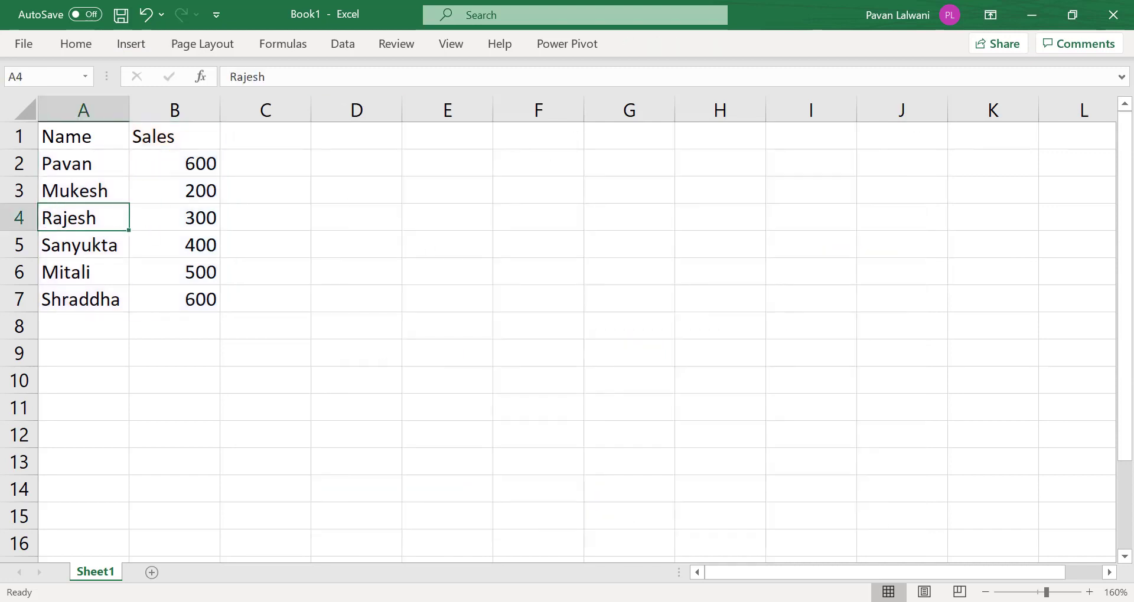
# Check the meeting chat in Microsoft Teams and return to the Book1 workbook in Excel.
pyautogui.click(593, 527)
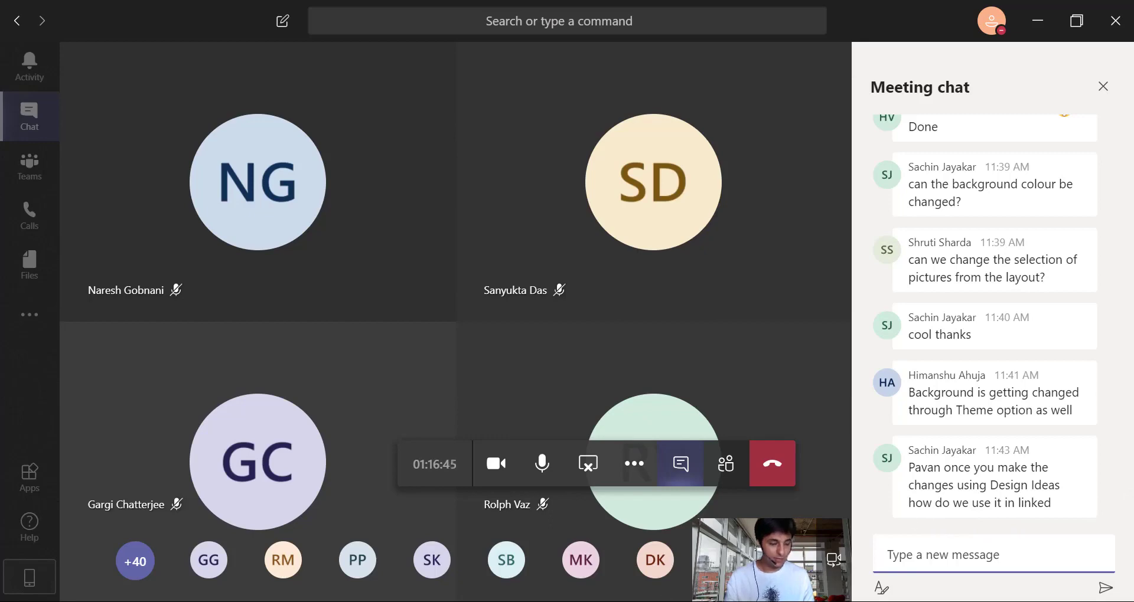
pyautogui.click(634, 601)
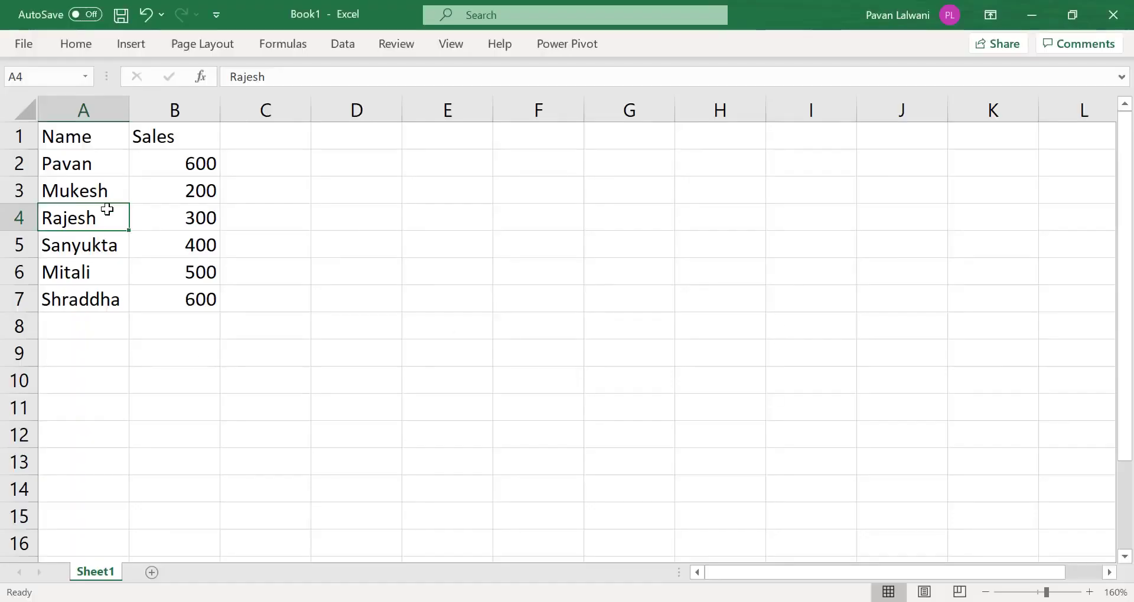
# Select a cell in the sales data and search the Office Add-ins store for E2D3.
pyautogui.click(185, 188)
pyautogui.click(144, 50)
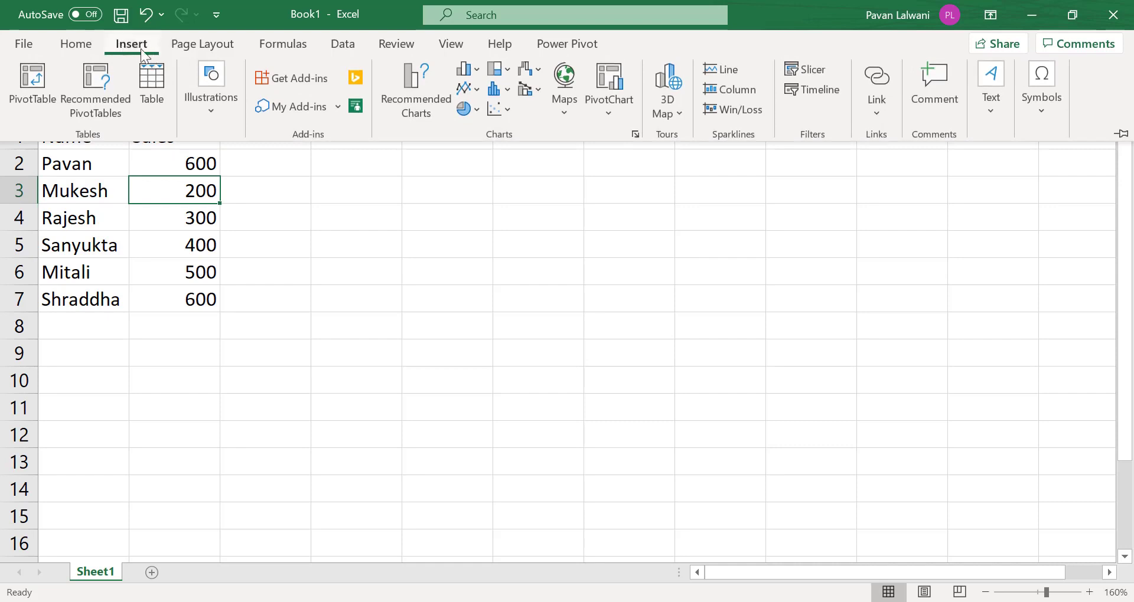
pyautogui.click(300, 84)
pyautogui.moveTo(494, 58); pyautogui.dragTo(607, 46)
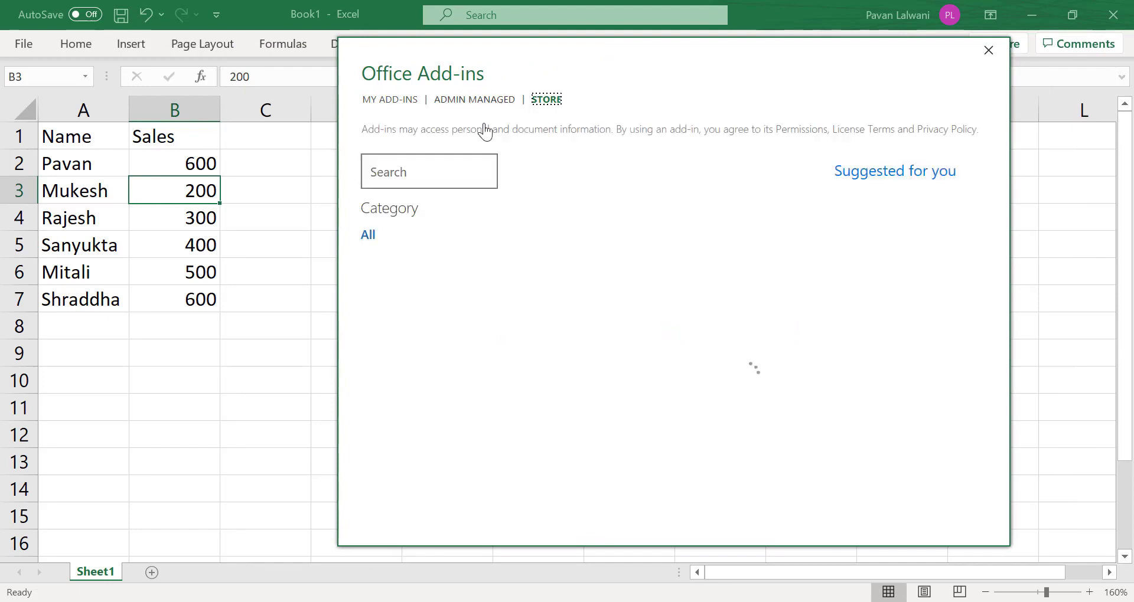
pyautogui.write('E2')
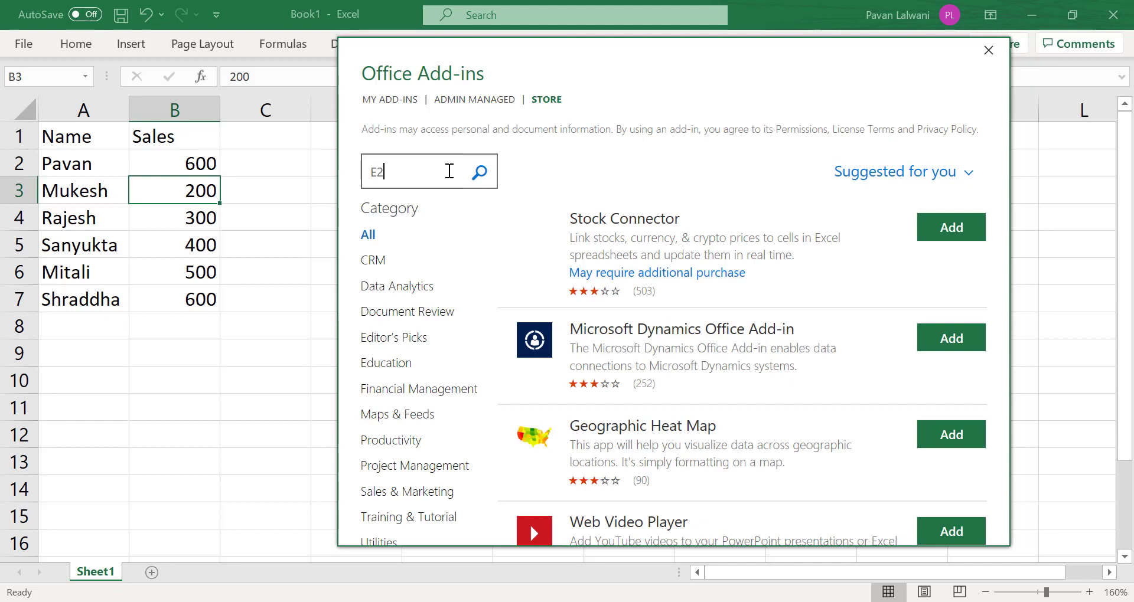
pyautogui.write('D3')
pyautogui.press('Return')
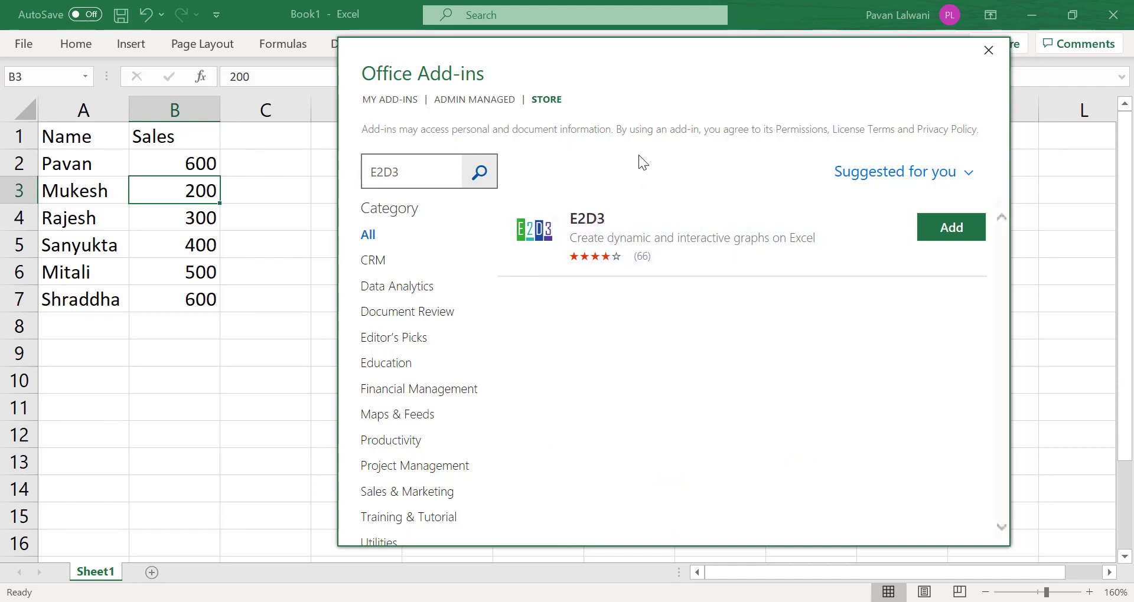
# Add the E2D3 add-in to the workbook and accept its license terms and privacy policy.
pyautogui.moveTo(418, 171); pyautogui.dragTo(369, 172)
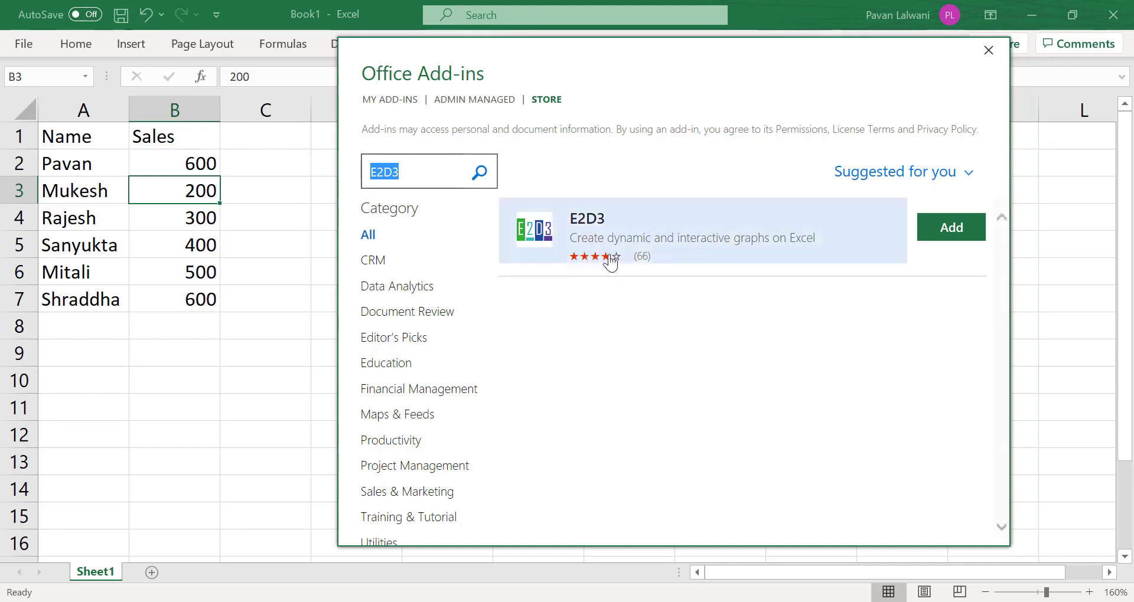
pyautogui.click(943, 244)
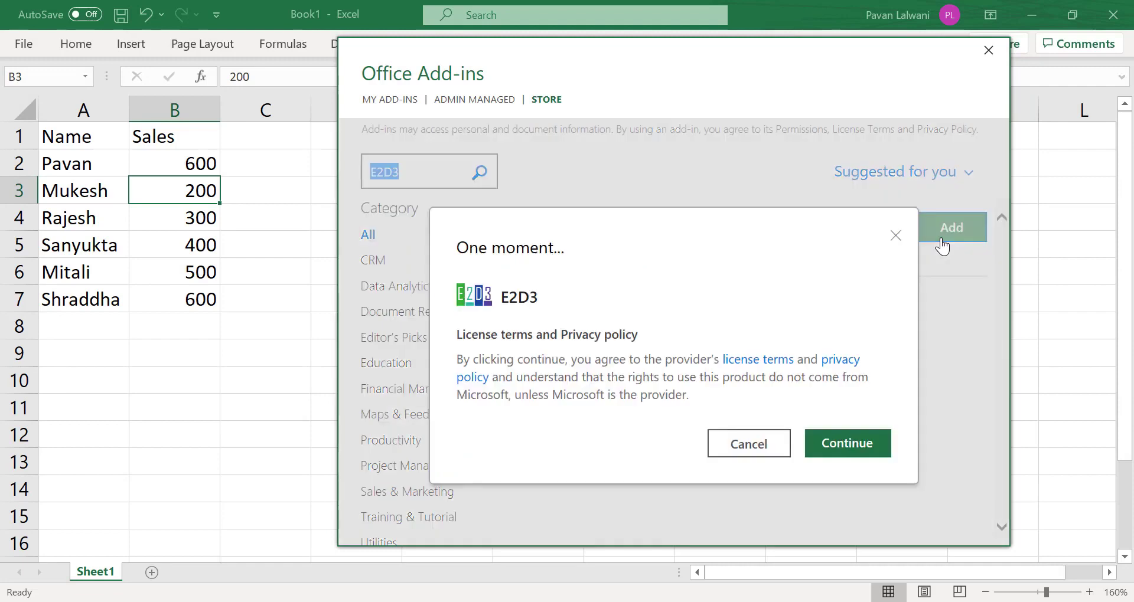
pyautogui.click(836, 443)
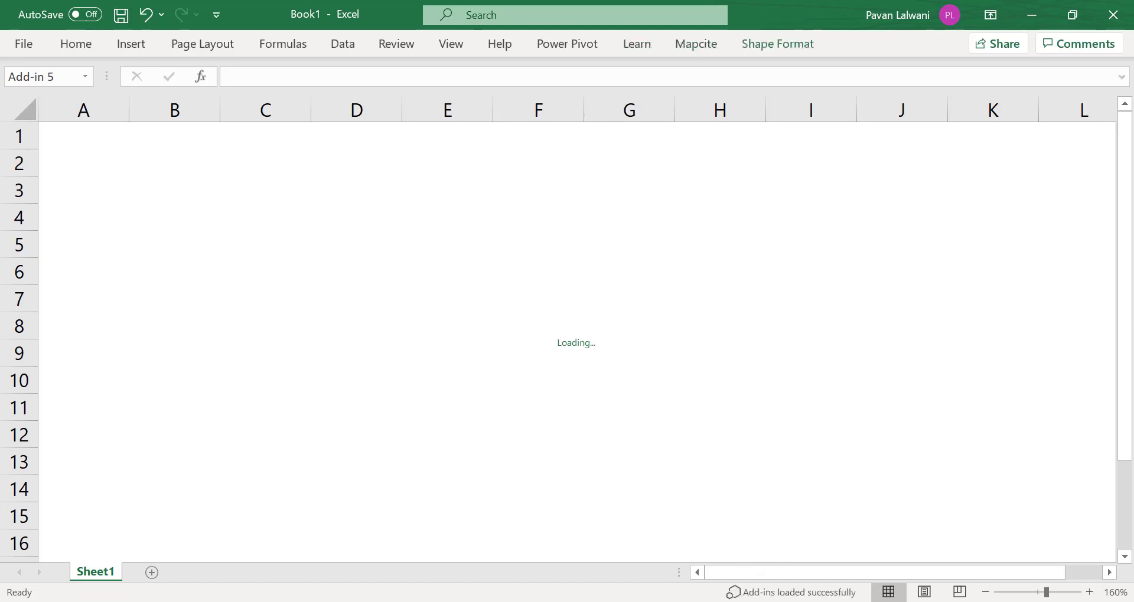
pyautogui.moveTo(634, 599)
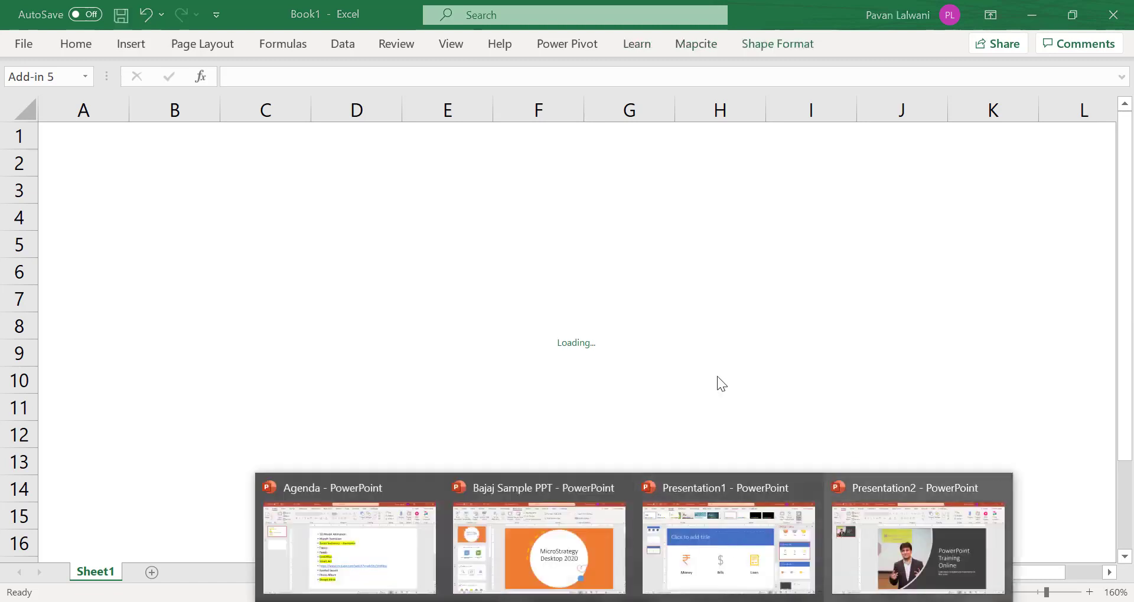
pyautogui.click(85, 76)
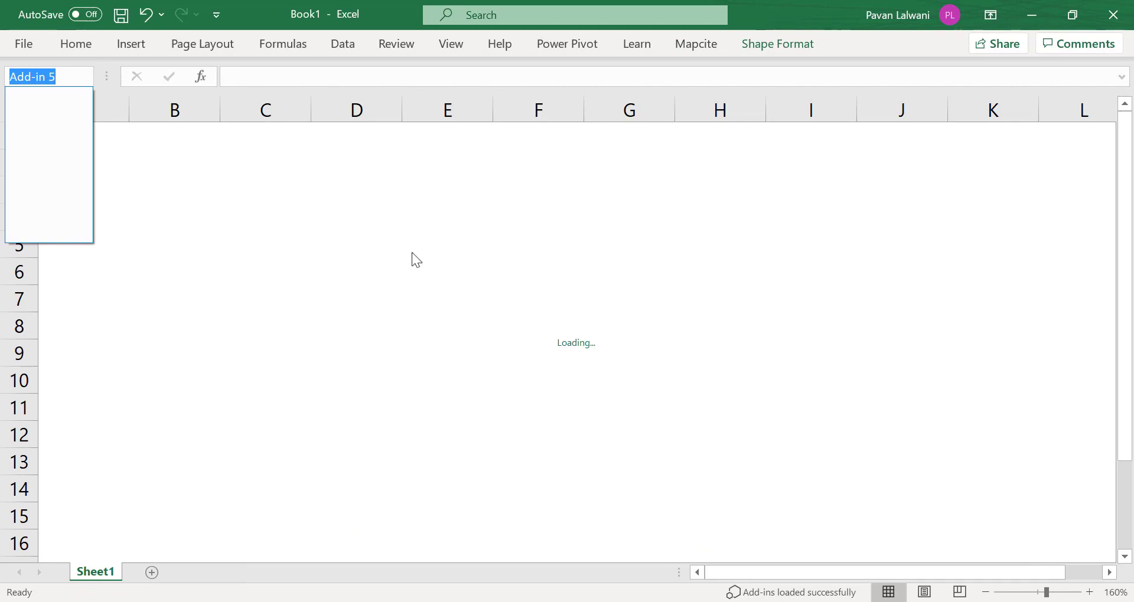
pyautogui.press('Escape')
pyautogui.press('Escape')
# Read the Teams meeting chat question about using Design Ideas results and return to Presentation2 in PowerPoint.
pyautogui.moveTo(634, 599)
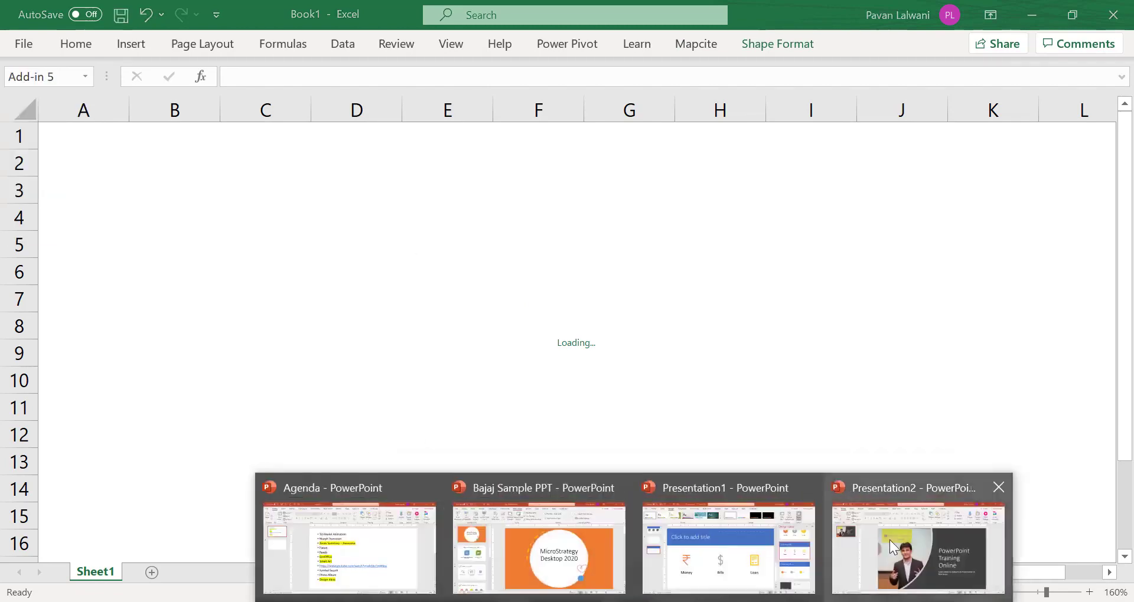
pyautogui.click(890, 540)
pyautogui.moveTo(679, 597)
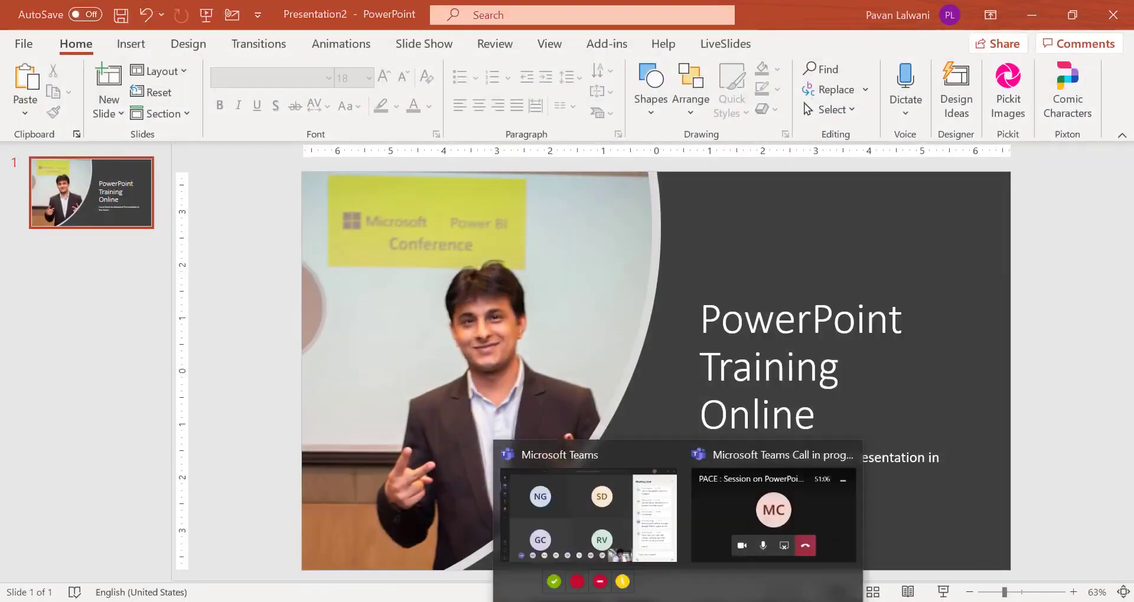
pyautogui.click(611, 511)
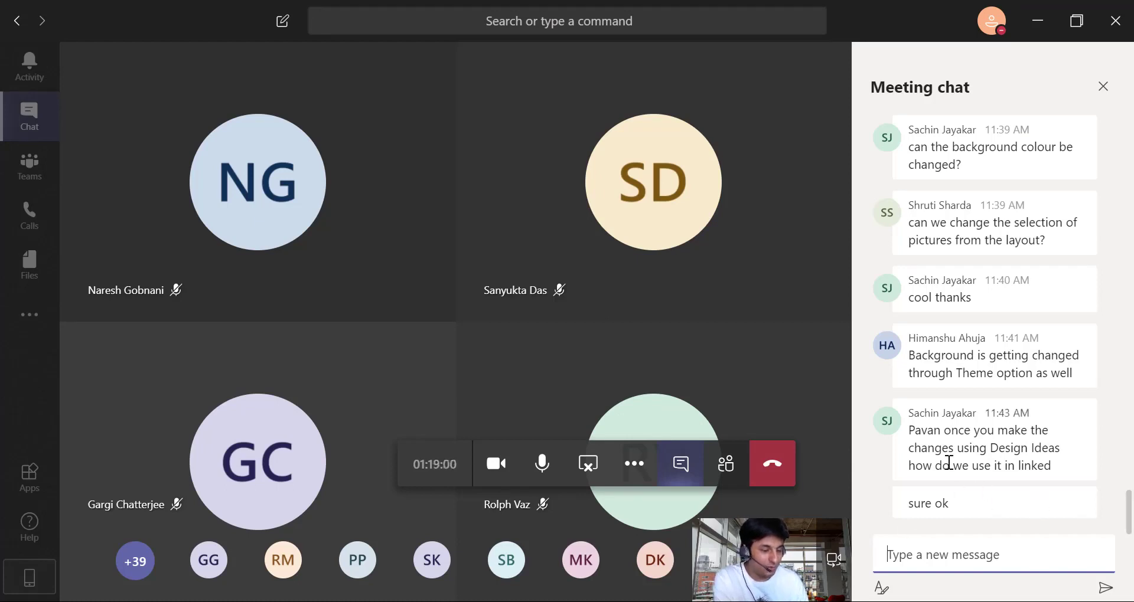
pyautogui.moveTo(950, 465); pyautogui.dragTo(1060, 470)
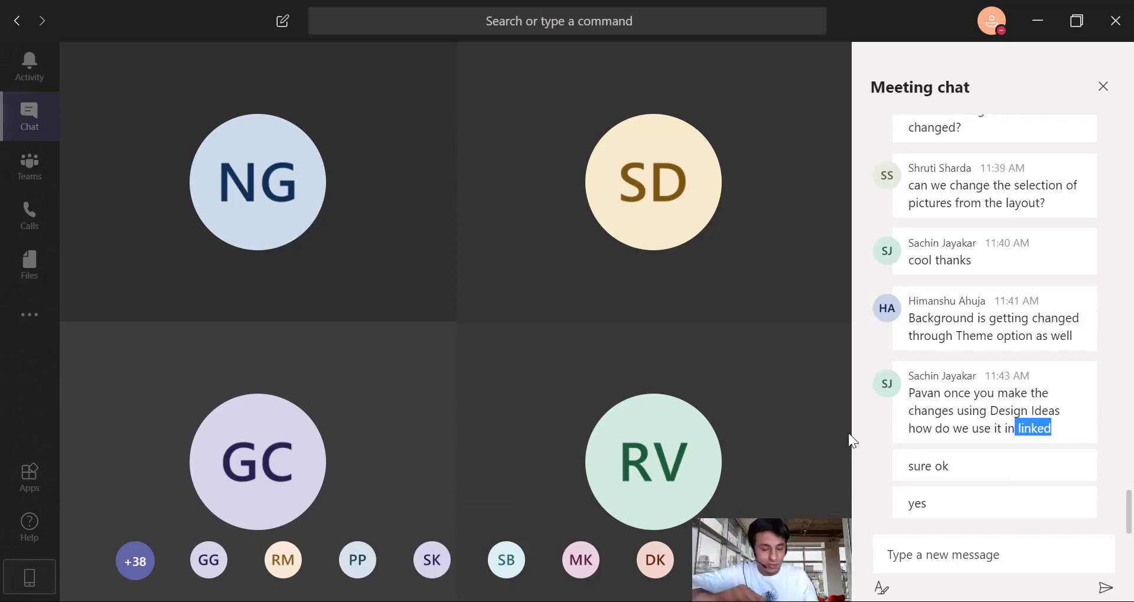
pyautogui.moveTo(665, 591)
pyautogui.click(937, 555)
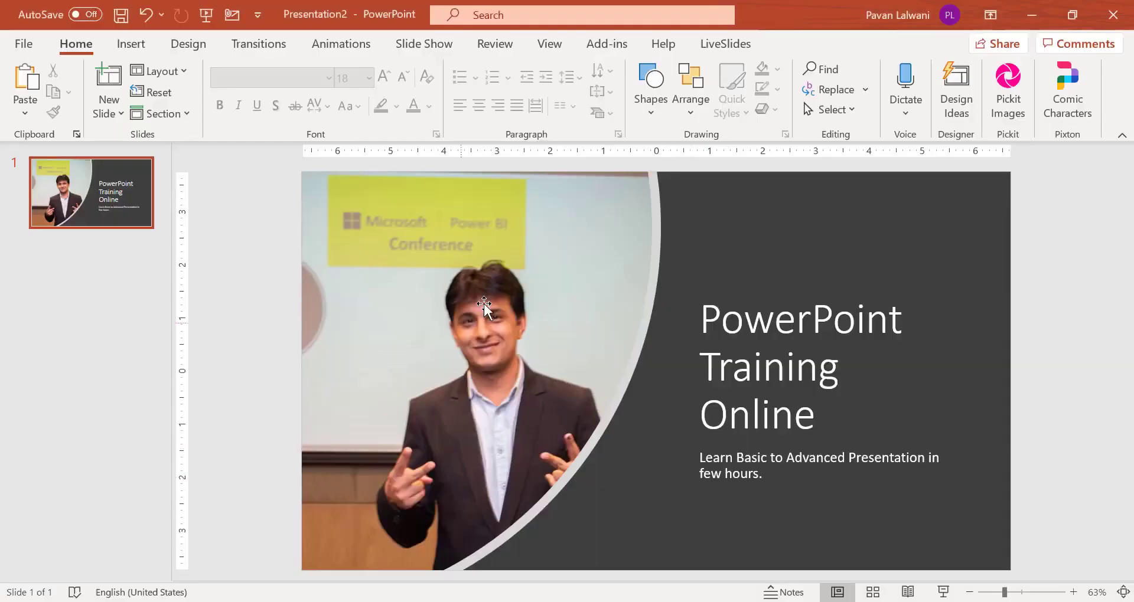
pyautogui.click(22, 42)
pyautogui.click(22, 40)
pyautogui.click(19, 40)
pyautogui.click(24, 49)
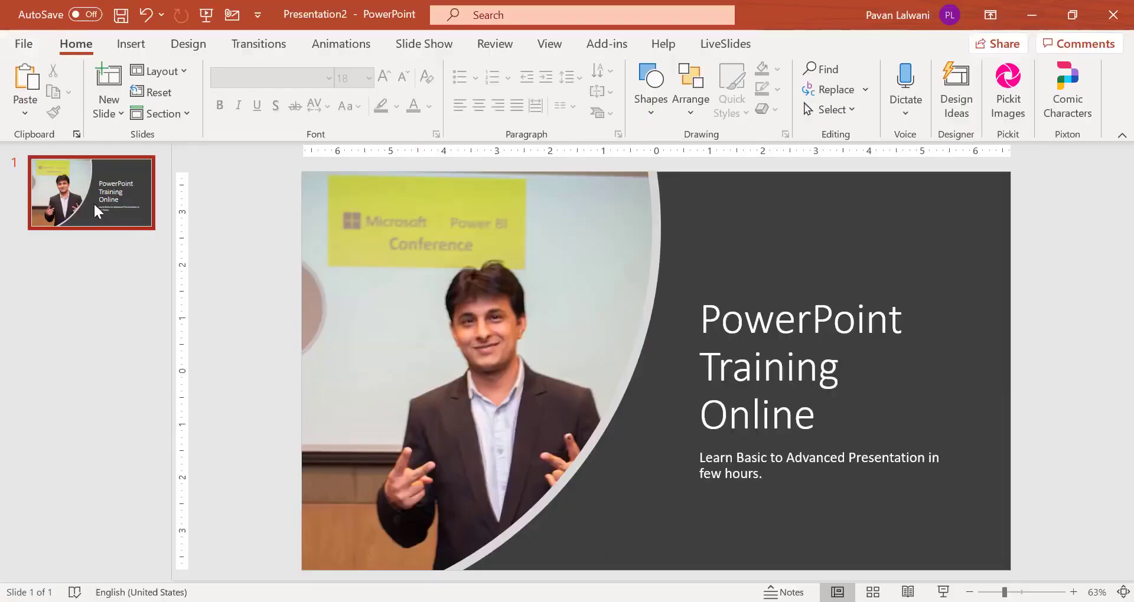
# Duplicate the PowerPoint Training Online title slide twice.
pyautogui.click(108, 208)
pyautogui.hotkey('ctrl', 'd')
pyautogui.hotkey('ctrl', 'd')
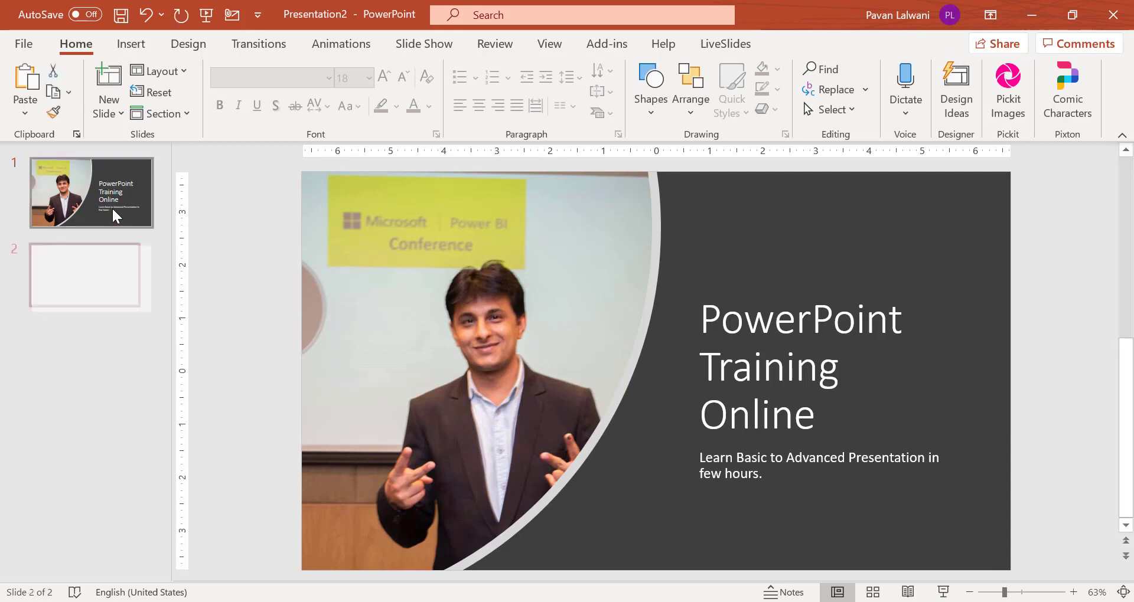
# Generate Design Ideas and apply the layout with a circular photo beside the title text to slide 1.
pyautogui.click(113, 267)
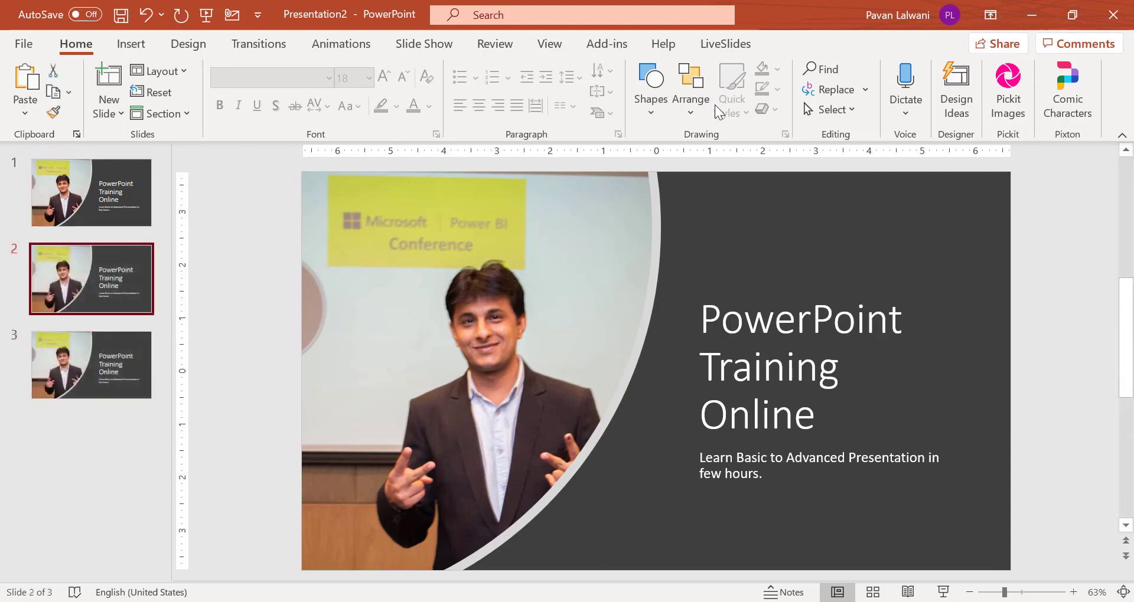
pyautogui.click(956, 92)
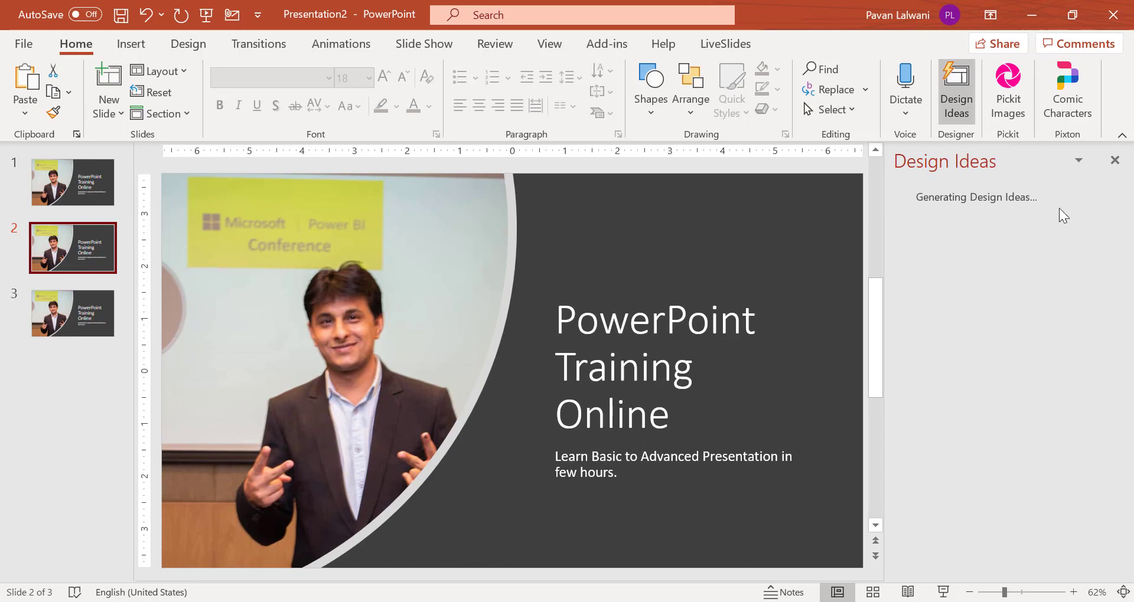
pyautogui.moveTo(878, 319); pyautogui.dragTo(876, 228)
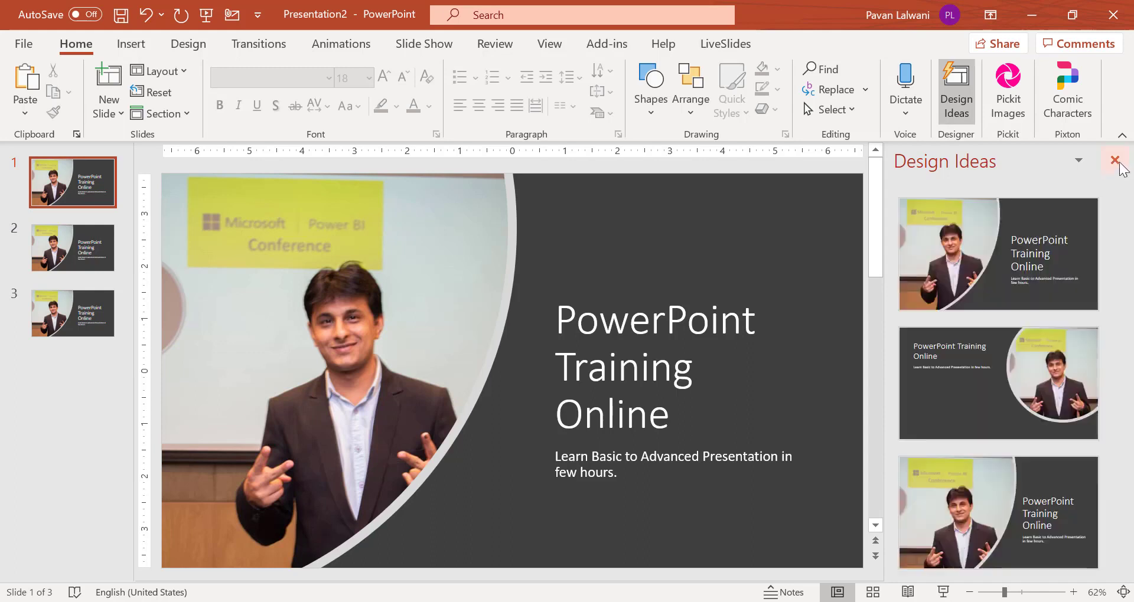
pyautogui.click(998, 384)
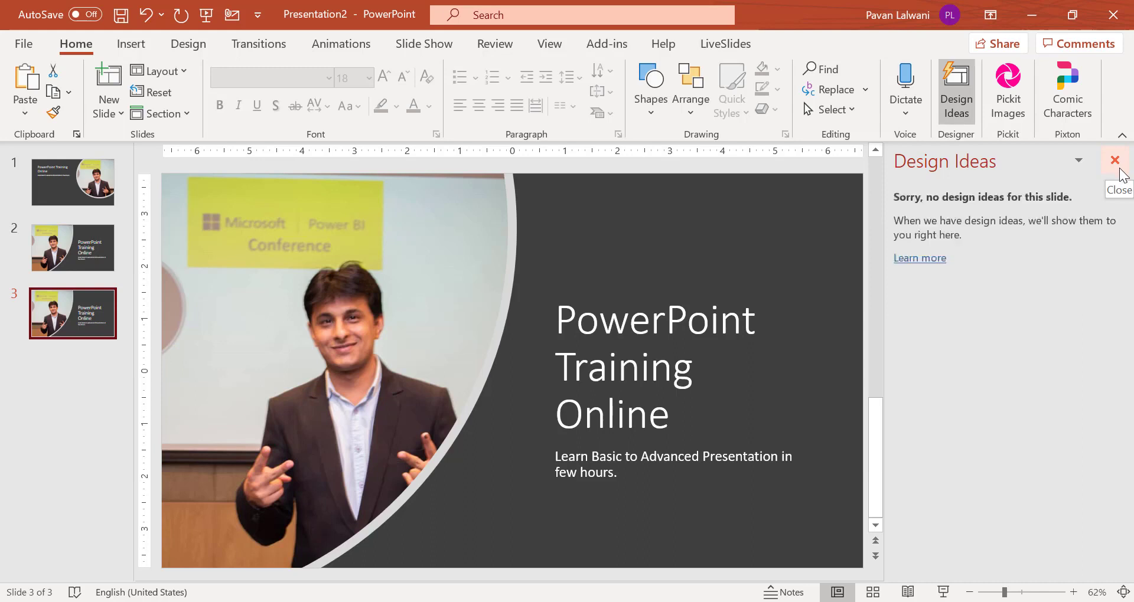
# Set up saving the presentation to the Desktop in PNG Portable Network Graphics Format (*.png).
pyautogui.click(24, 44)
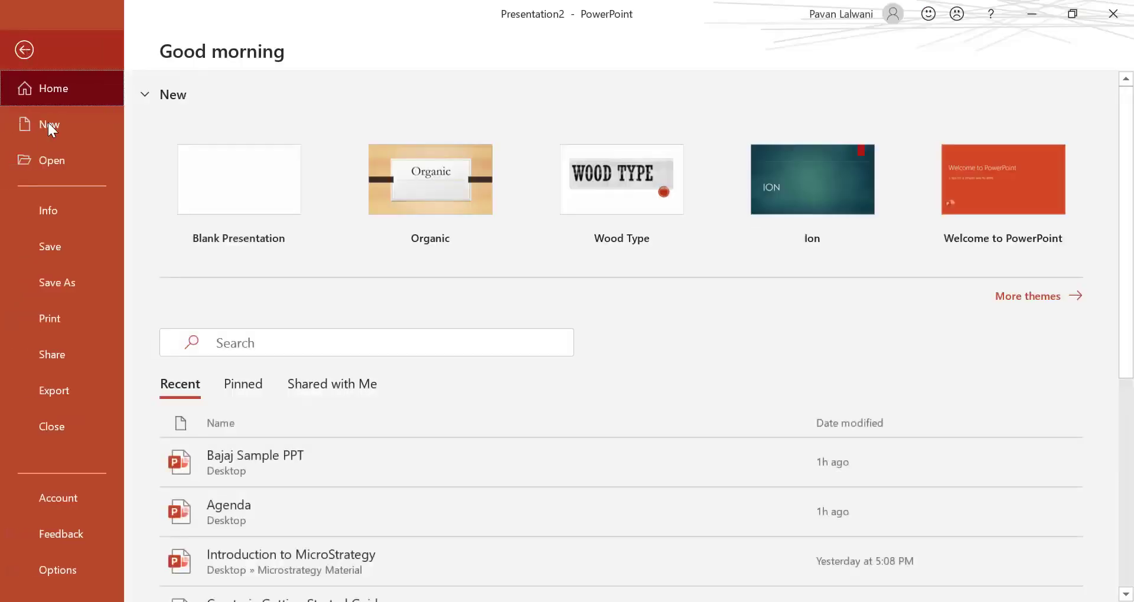
pyautogui.click(80, 253)
pyautogui.click(485, 206)
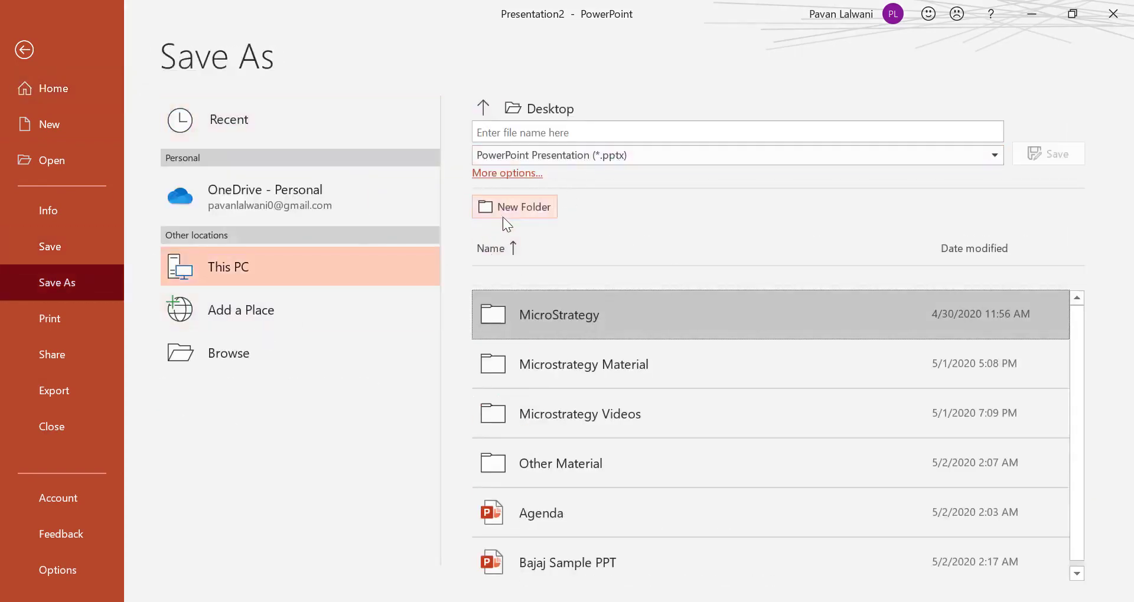
pyautogui.click(606, 151)
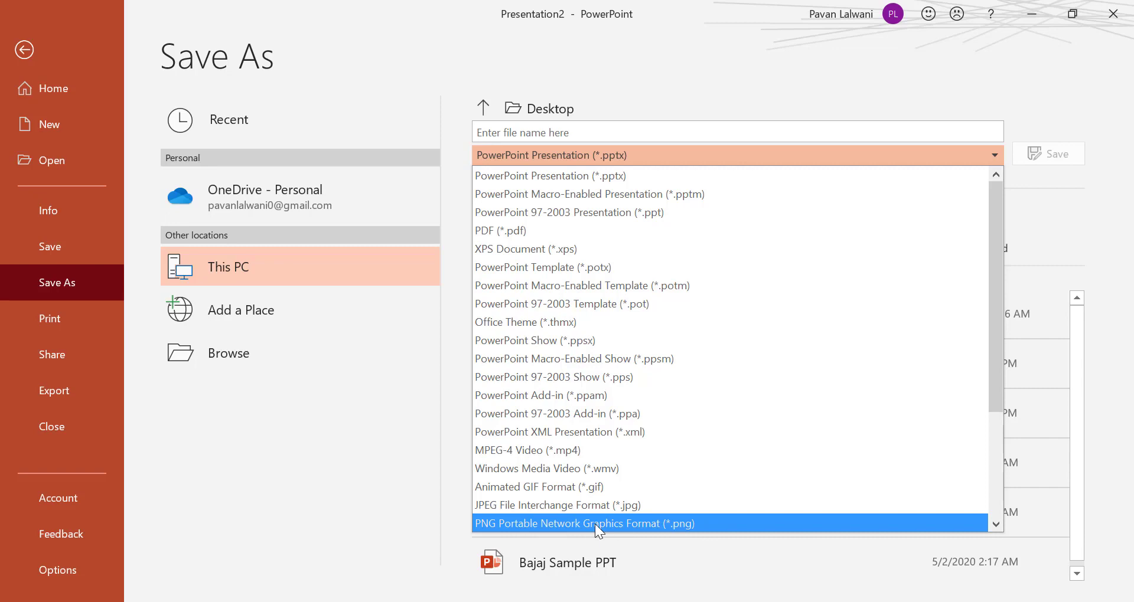
pyautogui.click(609, 525)
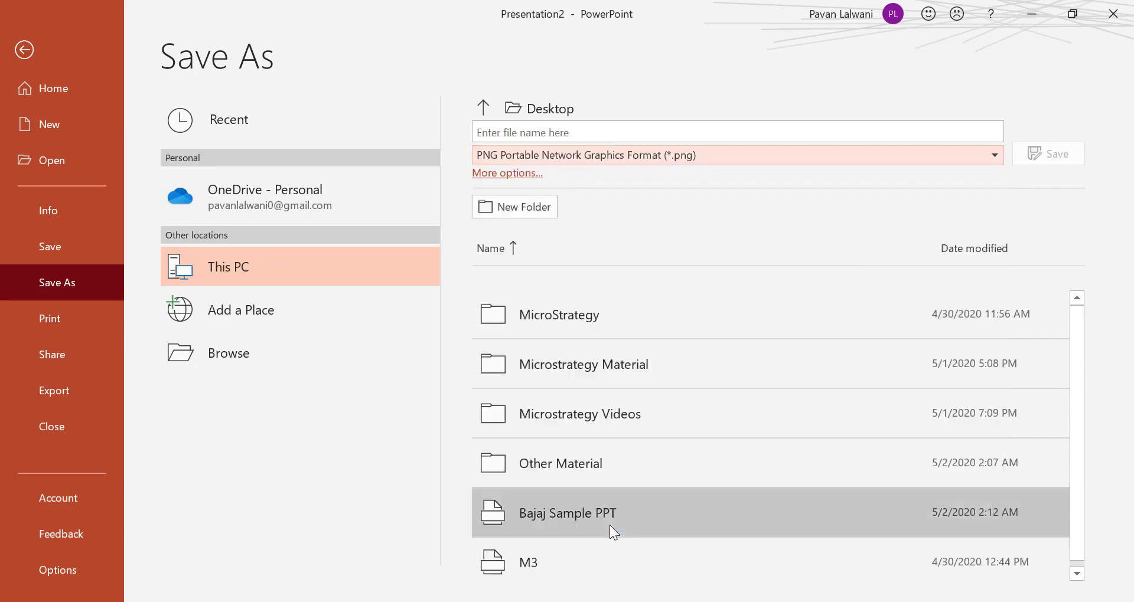
# Name the export Images for Linkedin and export all slides as images.
pyautogui.click(607, 132)
pyautogui.write('Images for Linkedin')
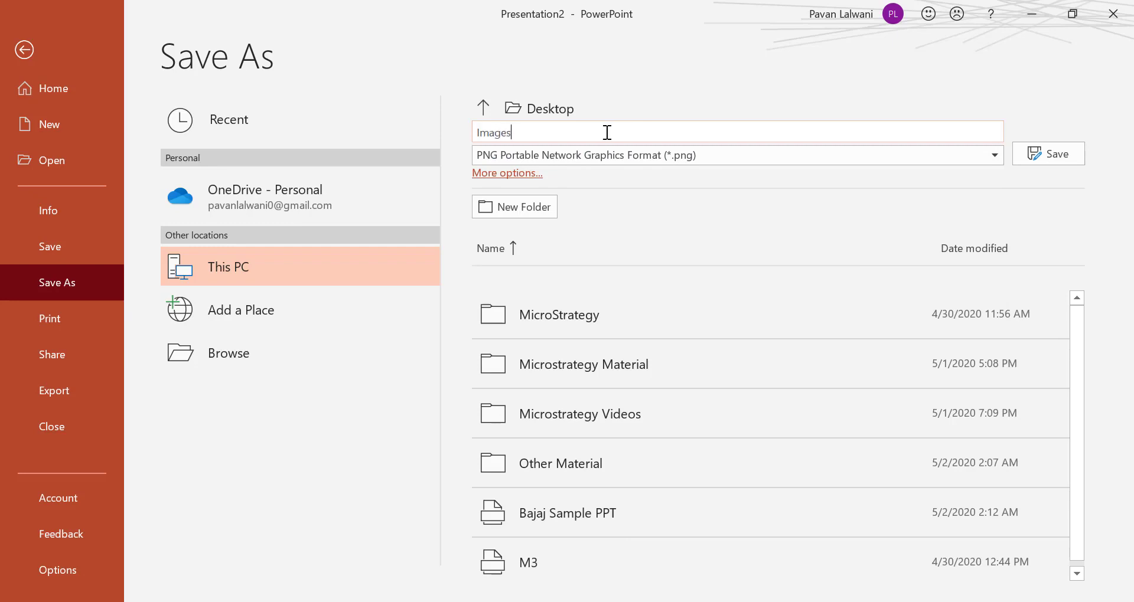
pyautogui.click(1039, 155)
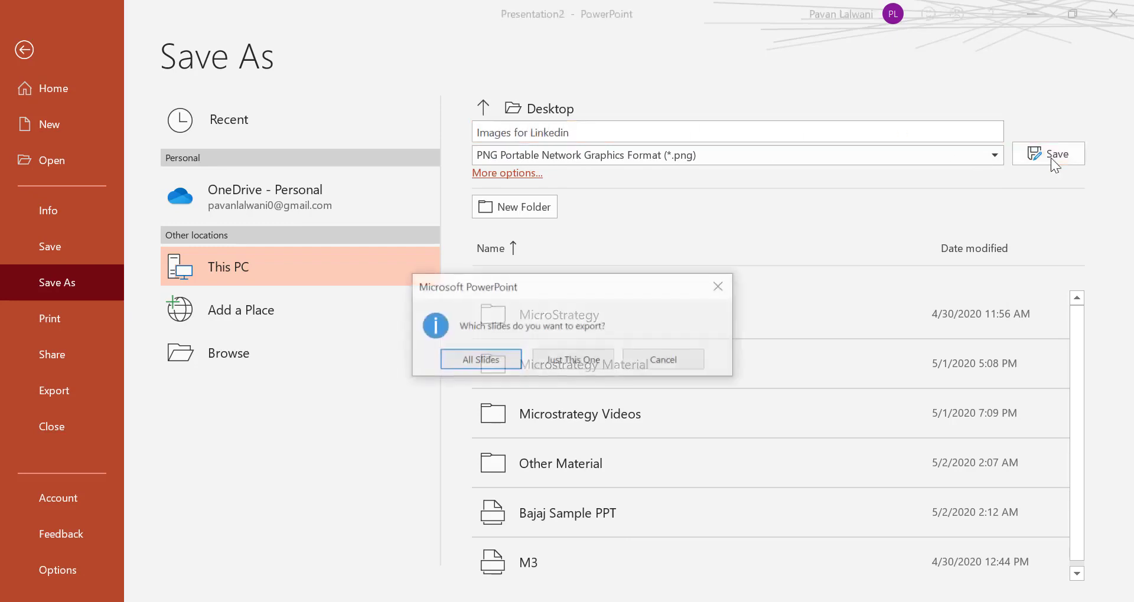
pyautogui.click(500, 361)
pyautogui.click(593, 367)
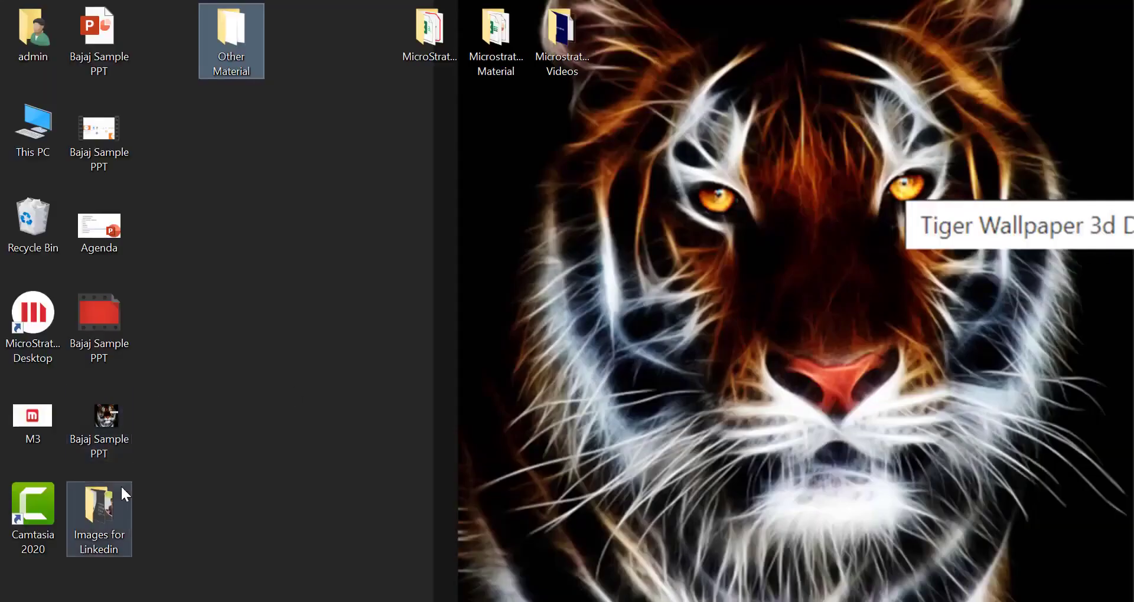
# Move the Images for Linkedin folder to an empty area of the desktop and open it.
pyautogui.moveTo(122, 487); pyautogui.dragTo(331, 200)
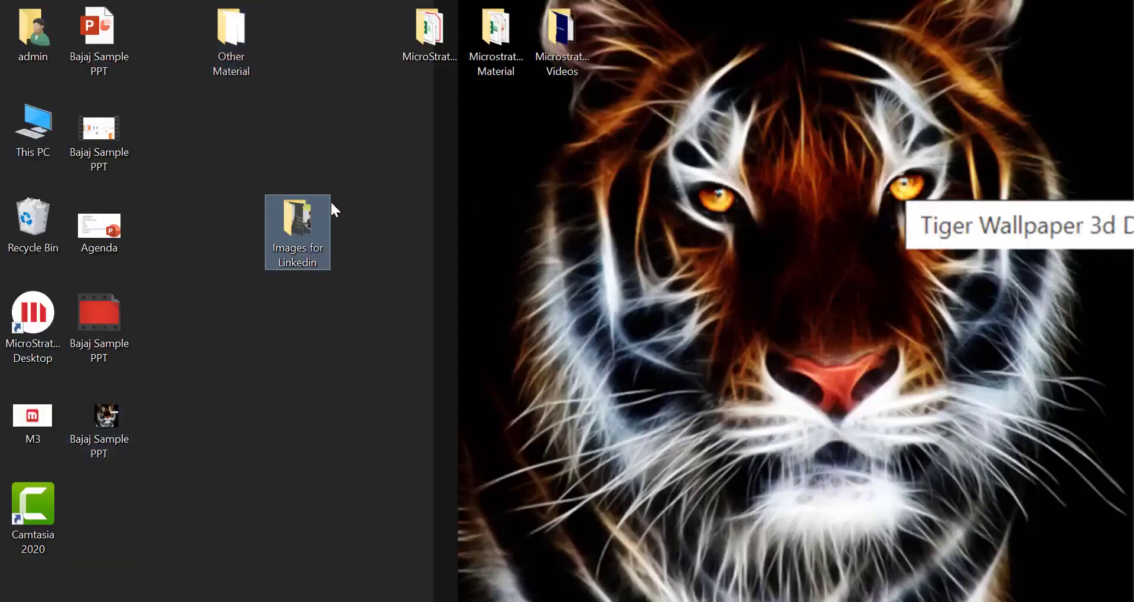
pyautogui.doubleClick(295, 225)
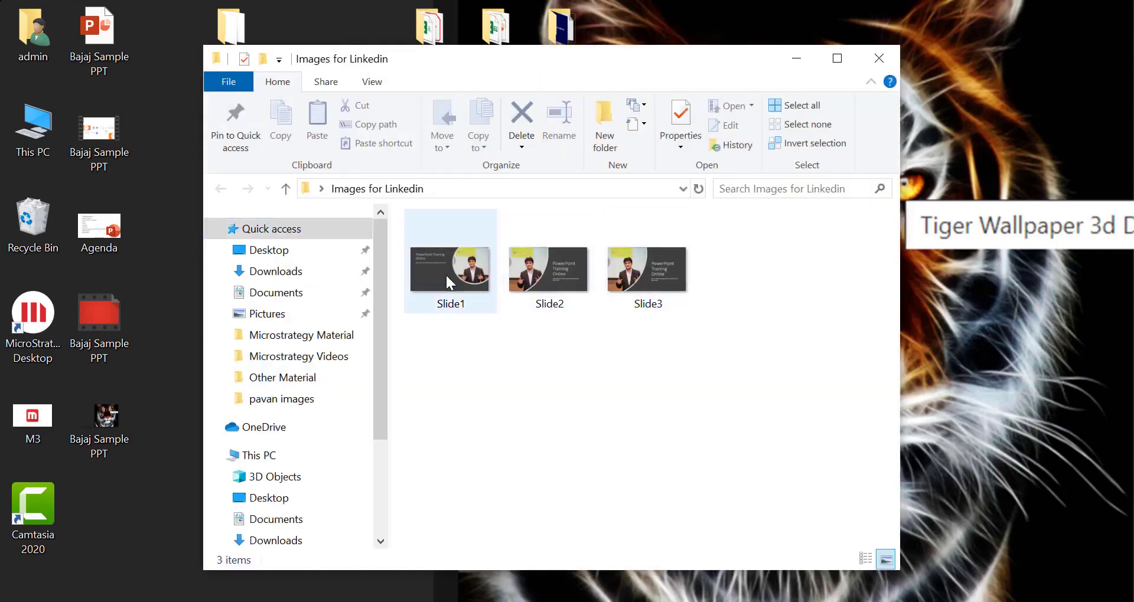
# View the exported Slide1 and Slide2 images in Photos and close the viewer.
pyautogui.doubleClick(465, 257)
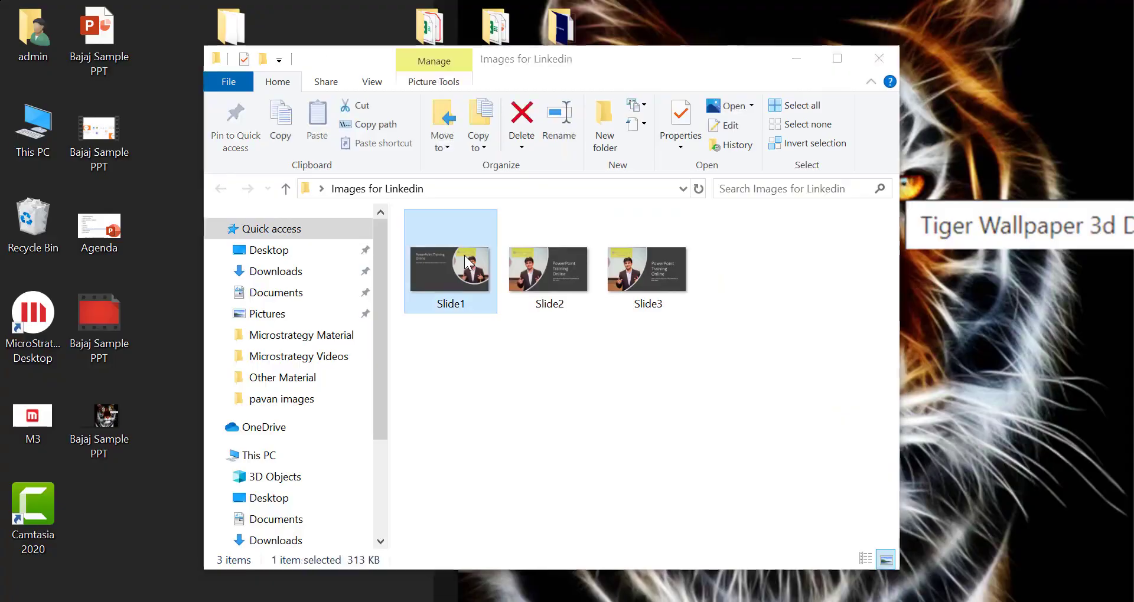
pyautogui.scroll(-1, 617, 361)
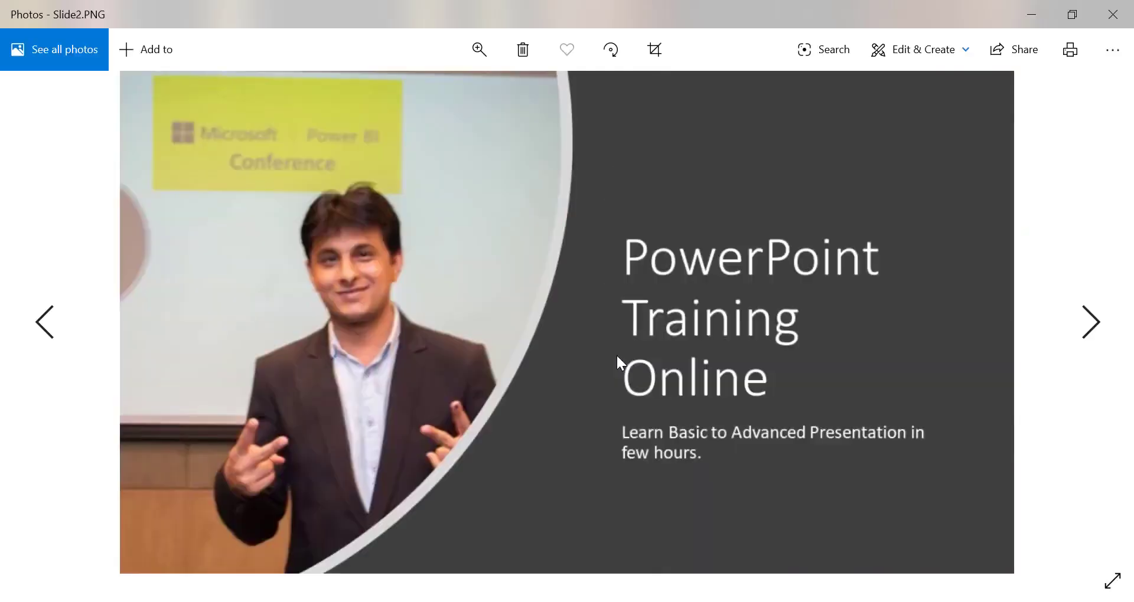
pyautogui.scroll(1, 617, 362)
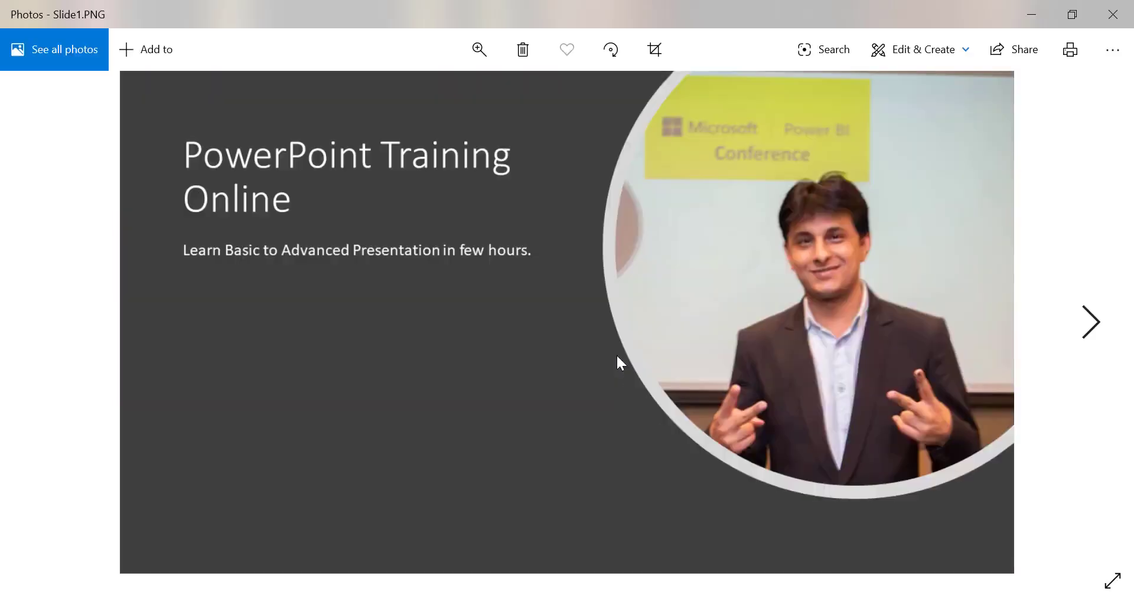
pyautogui.scroll(-1, 617, 361)
pyautogui.click(1121, 8)
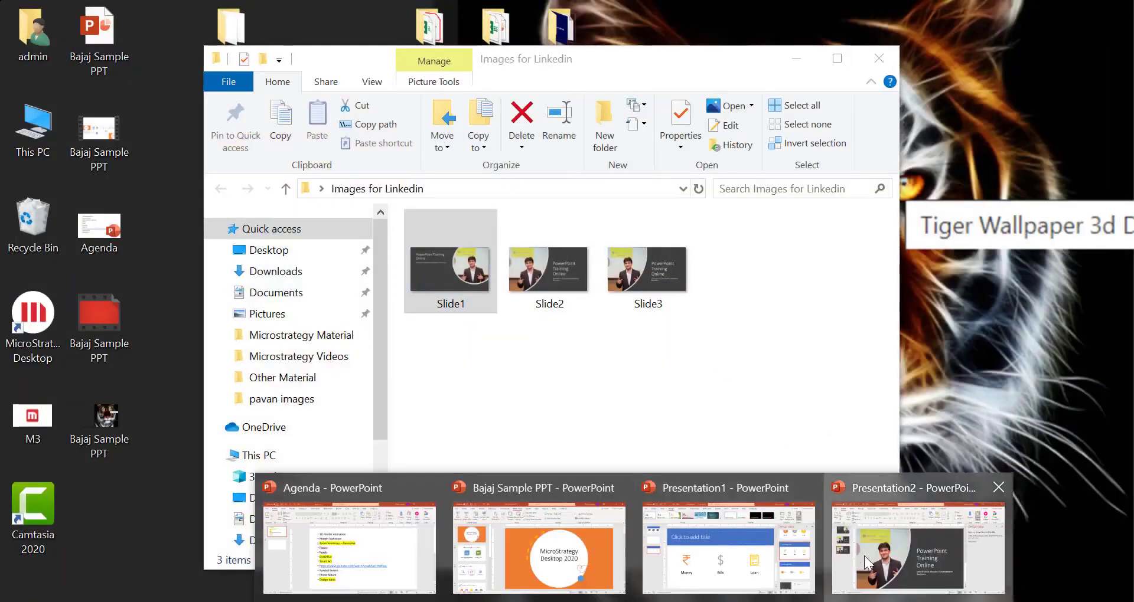
# Switch to the PowerPoint Training Online presentation and set up saving it to the Desktop as MPEG-4 Video (*.mp4).
pyautogui.click(868, 561)
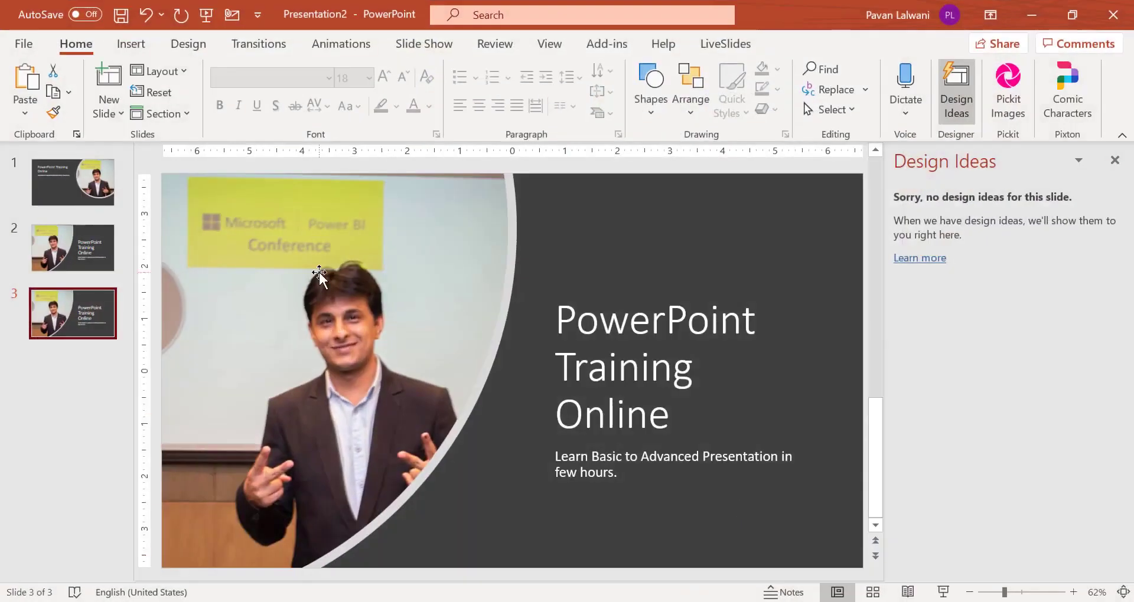
pyautogui.click(20, 47)
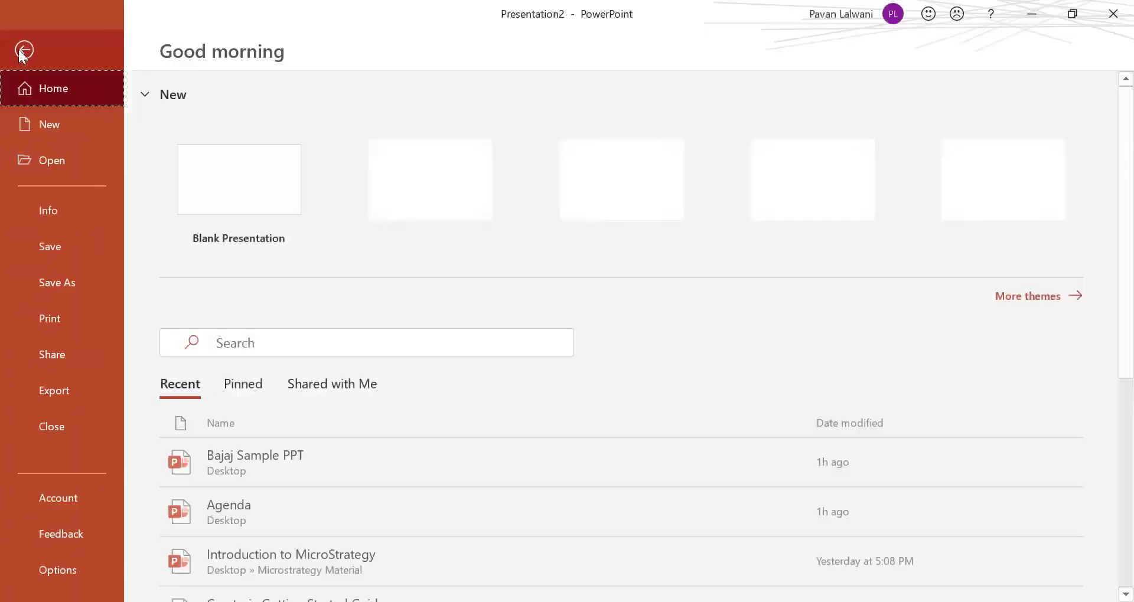
pyautogui.click(83, 276)
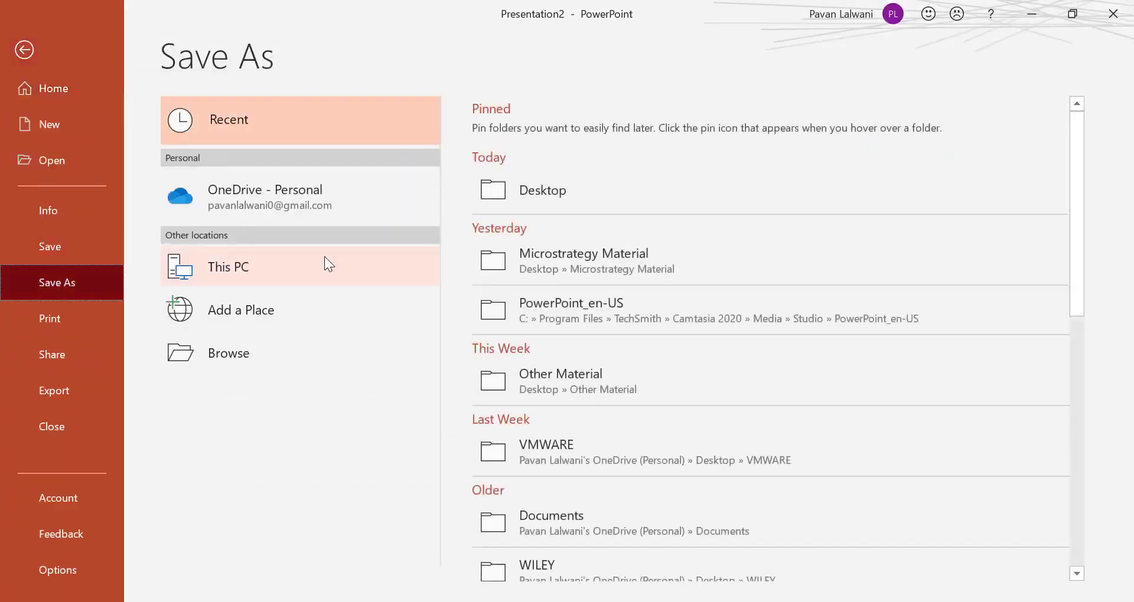
pyautogui.click(534, 192)
pyautogui.click(647, 153)
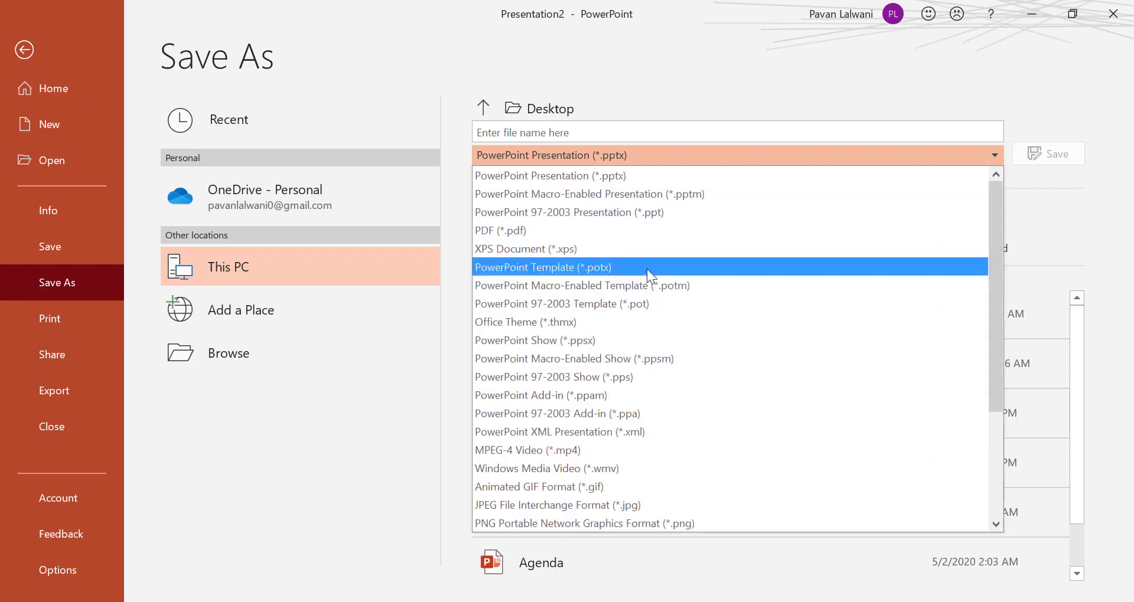
pyautogui.click(644, 456)
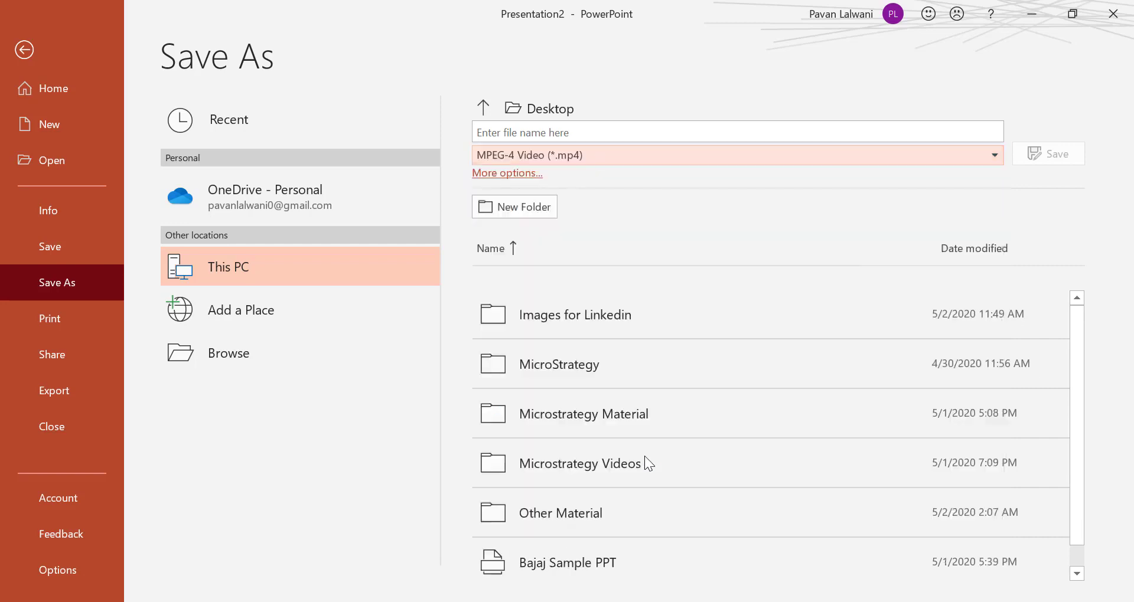
# Name the video export Video and save it to create the MP4 file.
pyautogui.click(515, 130)
pyautogui.write('Vkid')
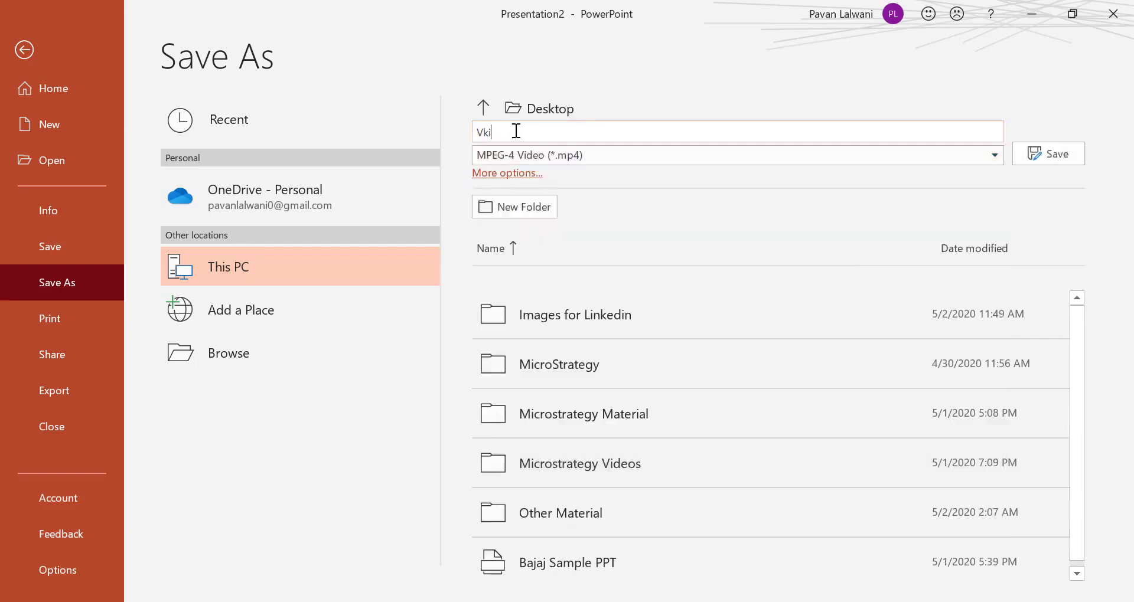
pyautogui.press('Return')
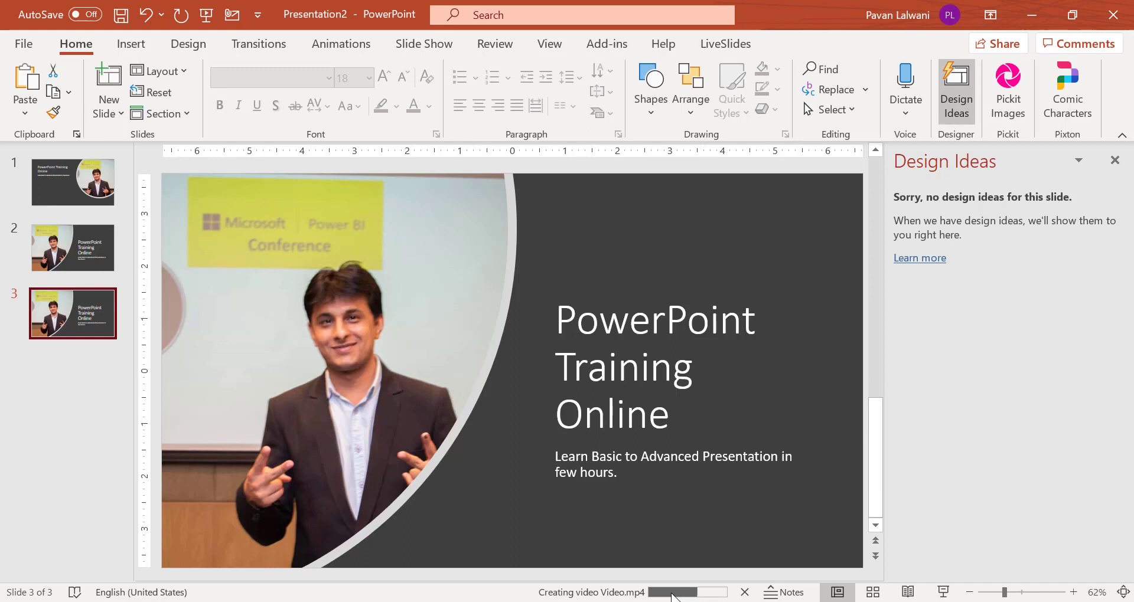
# Move the exported Video file to an empty area of the desktop and play it.
pyautogui.click(1114, 160)
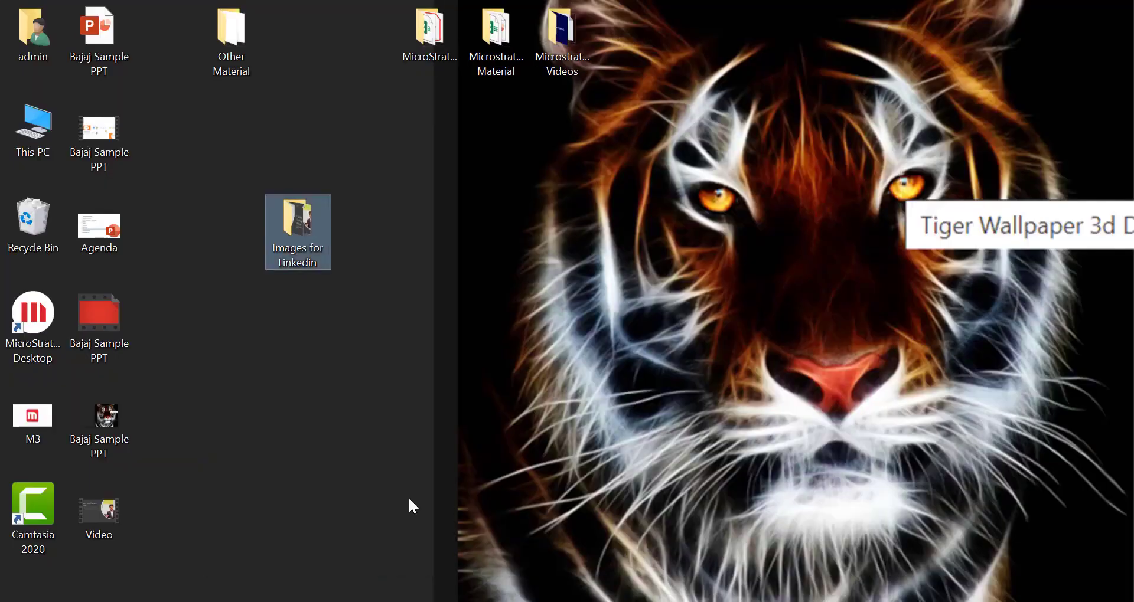
pyautogui.moveTo(92, 537); pyautogui.dragTo(483, 223)
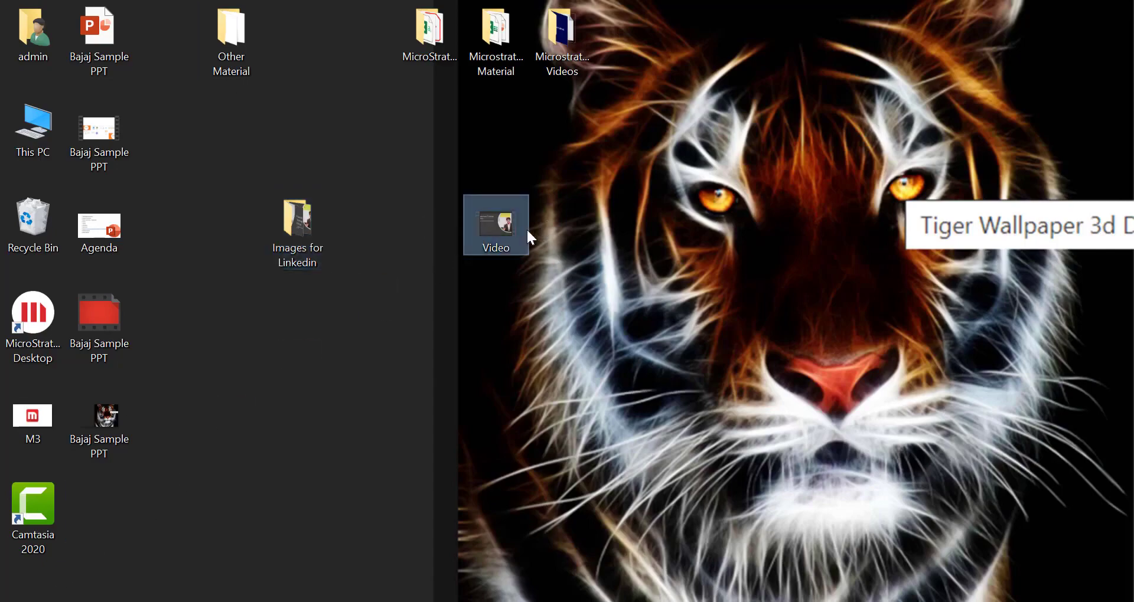
pyautogui.doubleClick(513, 224)
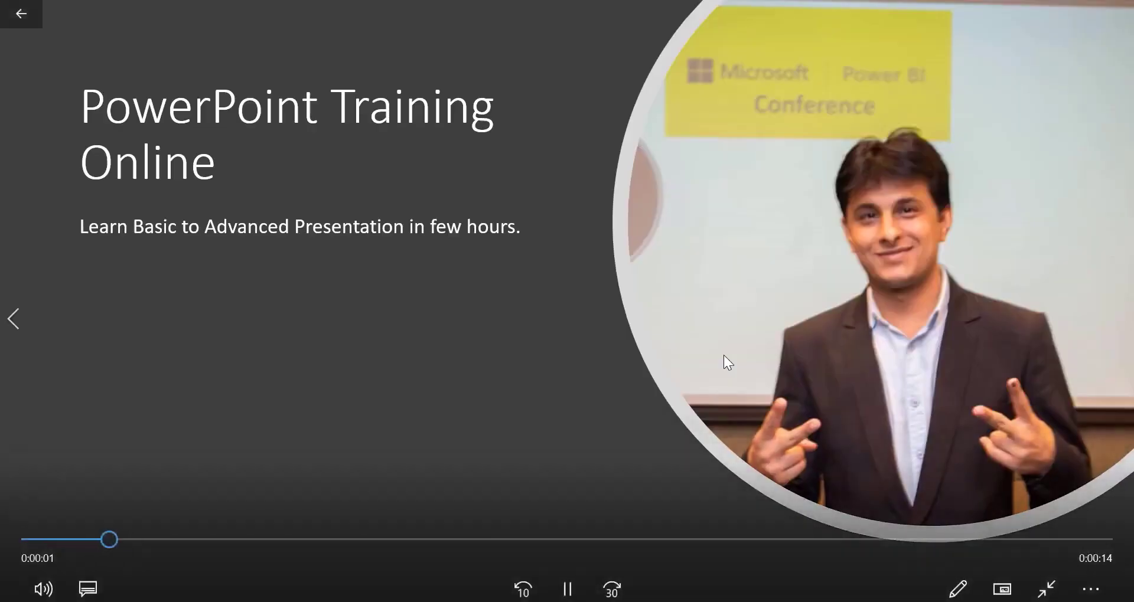
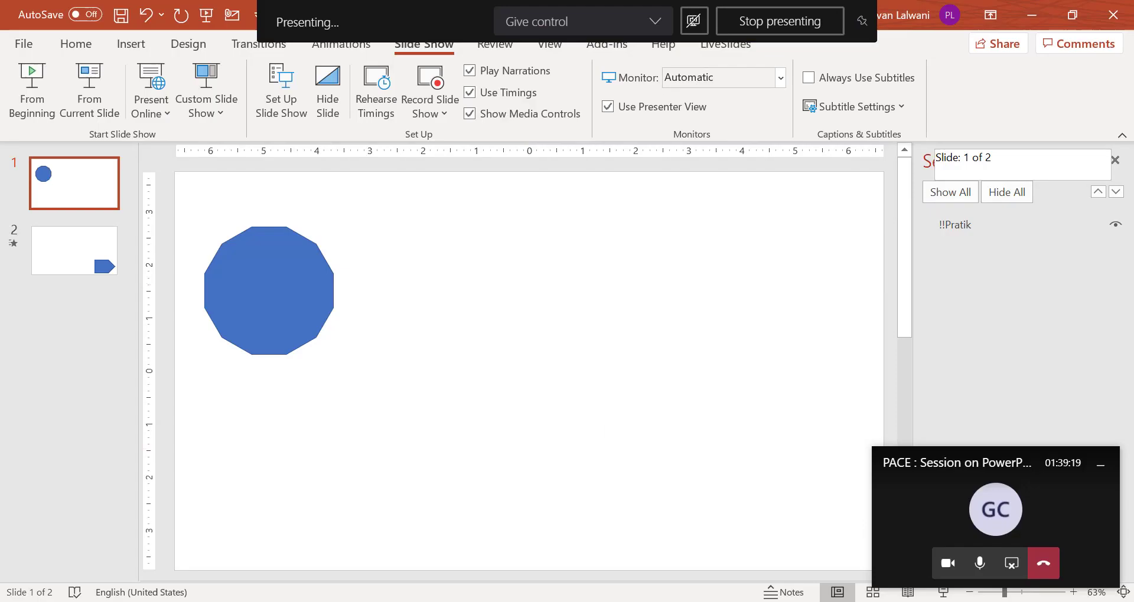
# Switch to the Teams meeting and open the meeting chat to read the participants' messages.
pyautogui.click(1062, 511)
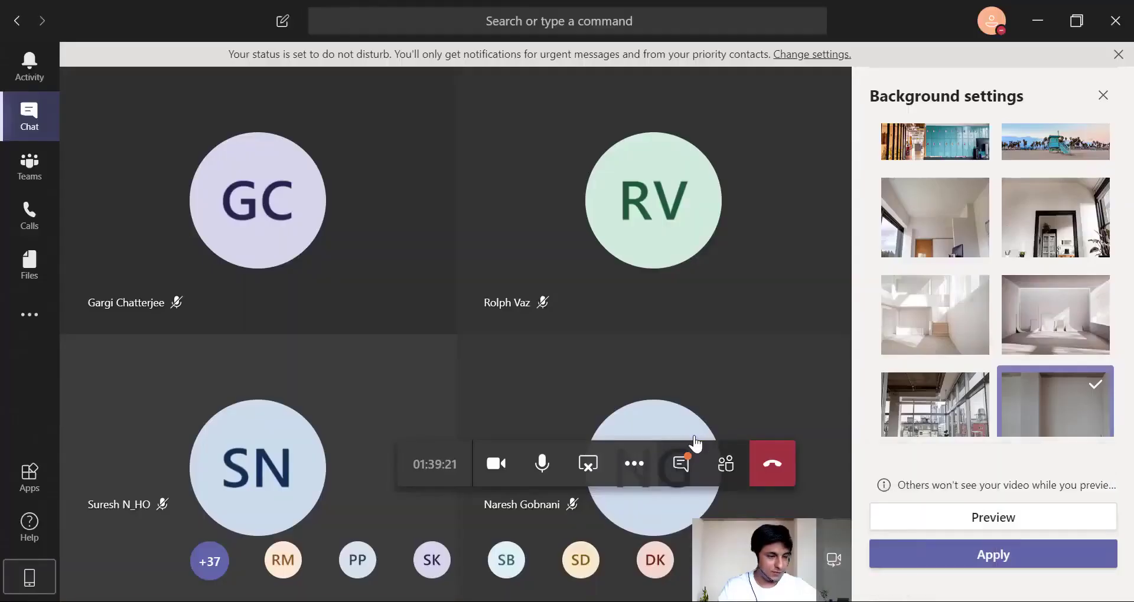
pyautogui.click(681, 463)
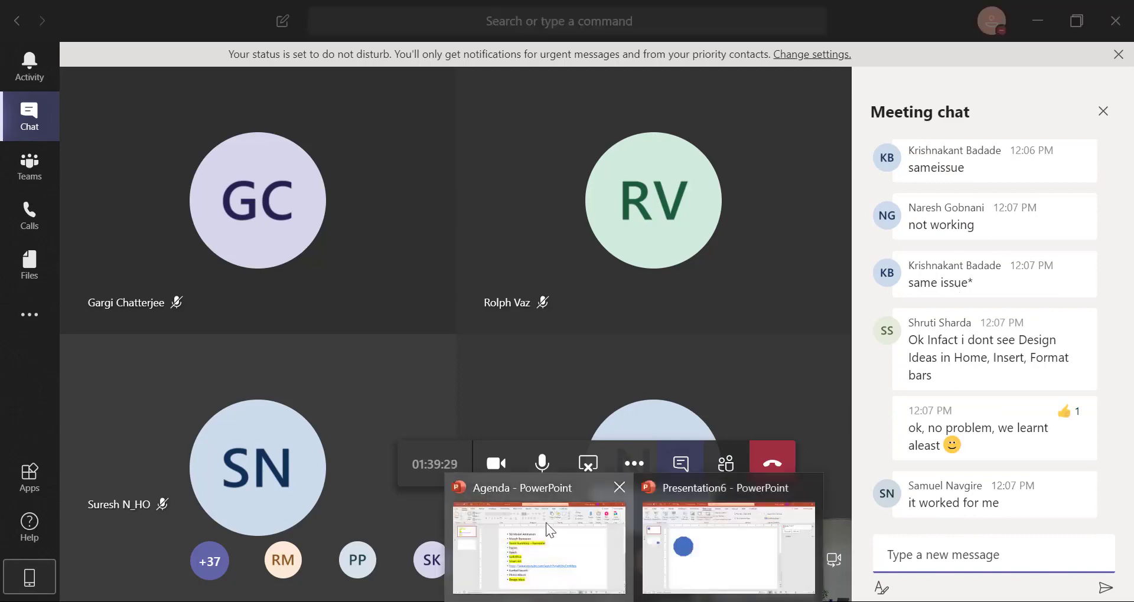
# Switch to the Agenda presentation in PowerPoint and highlight the Morph Transition item in yellow.
pyautogui.click(546, 522)
pyautogui.click(547, 240)
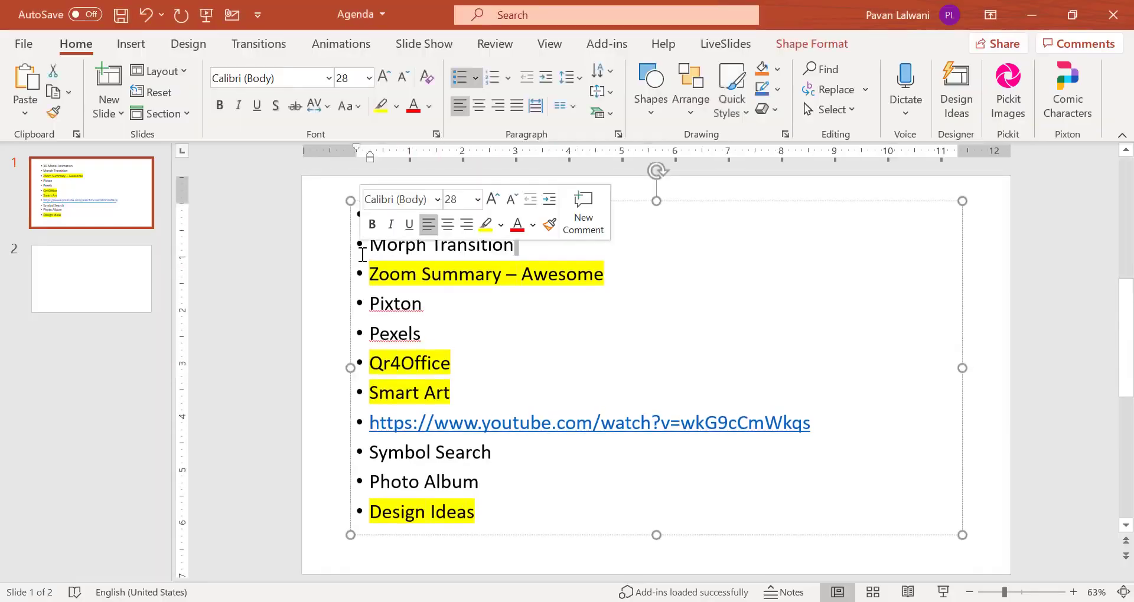
pyautogui.moveTo(536, 247); pyautogui.dragTo(367, 237)
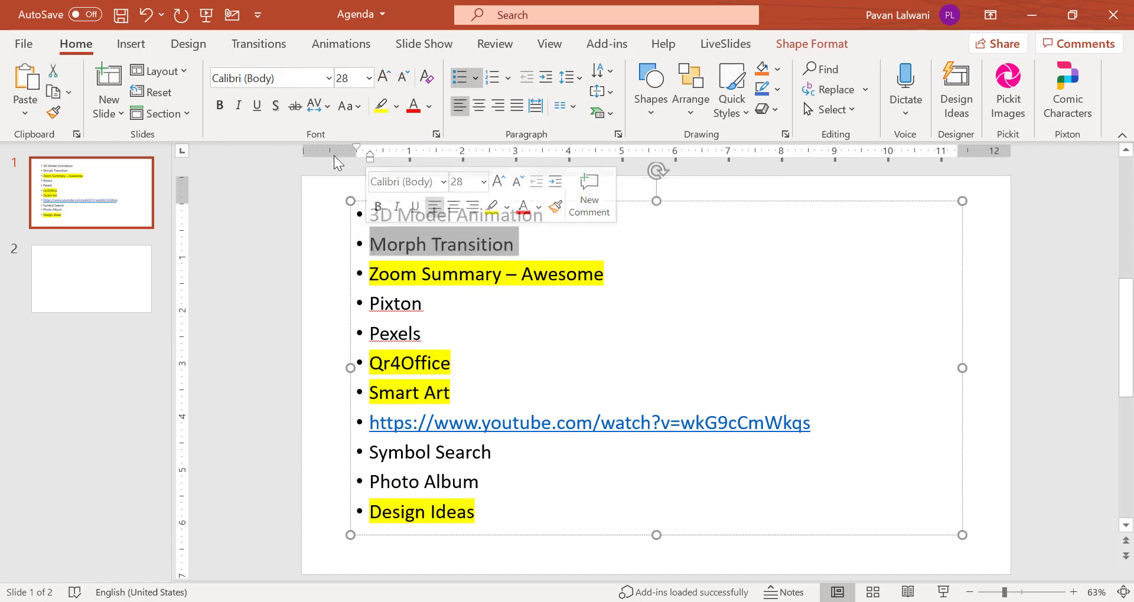
pyautogui.click(380, 106)
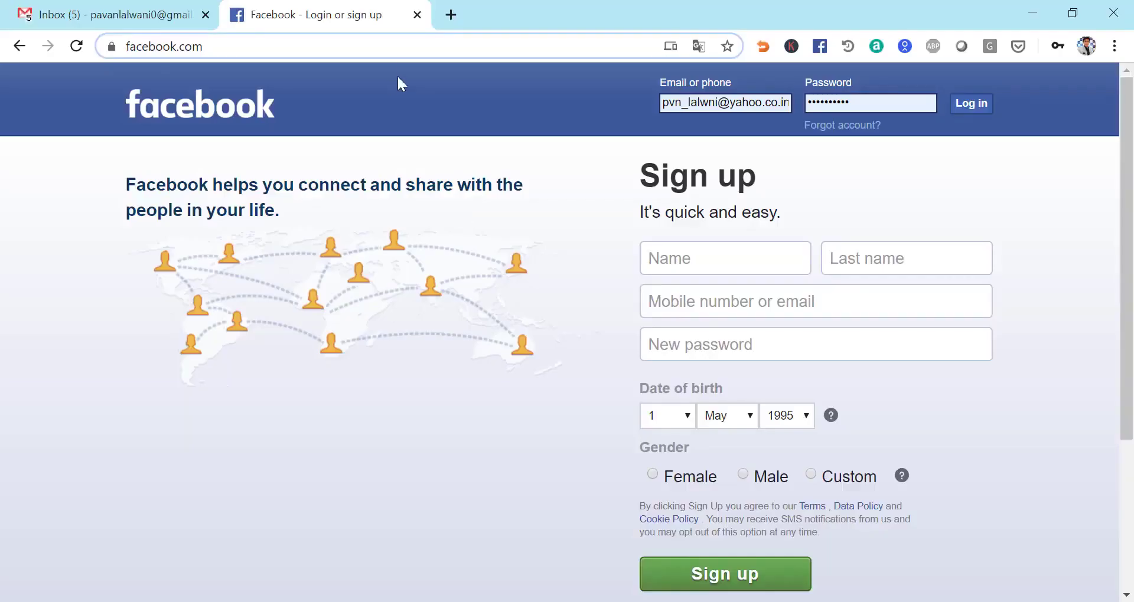
# Search Google in Chrome for Trump, and for Modi in a new browser tab.
pyautogui.hotkey('ctrl', 'a')
pyautogui.press('BackSpace')
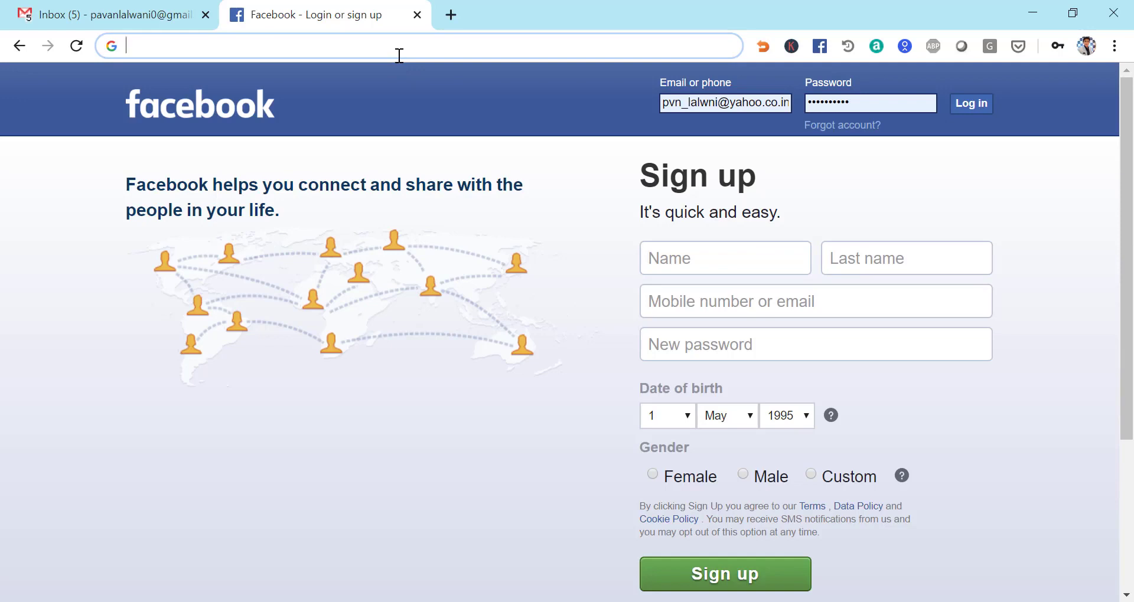
pyautogui.write('Trump')
pyautogui.press('Return')
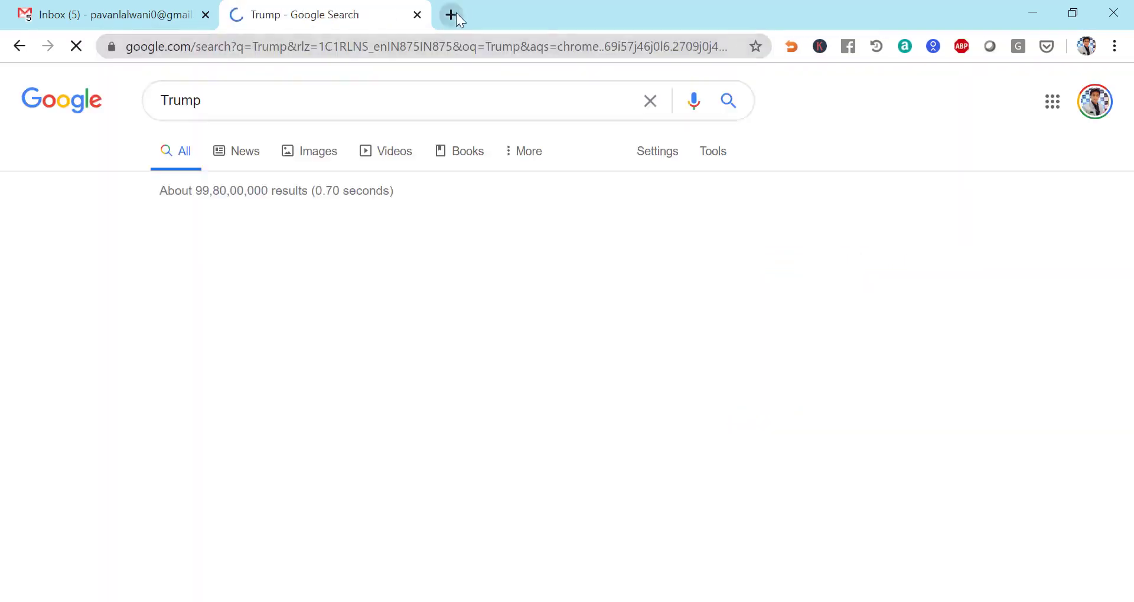
pyautogui.click(452, 15)
pyautogui.write('Mo')
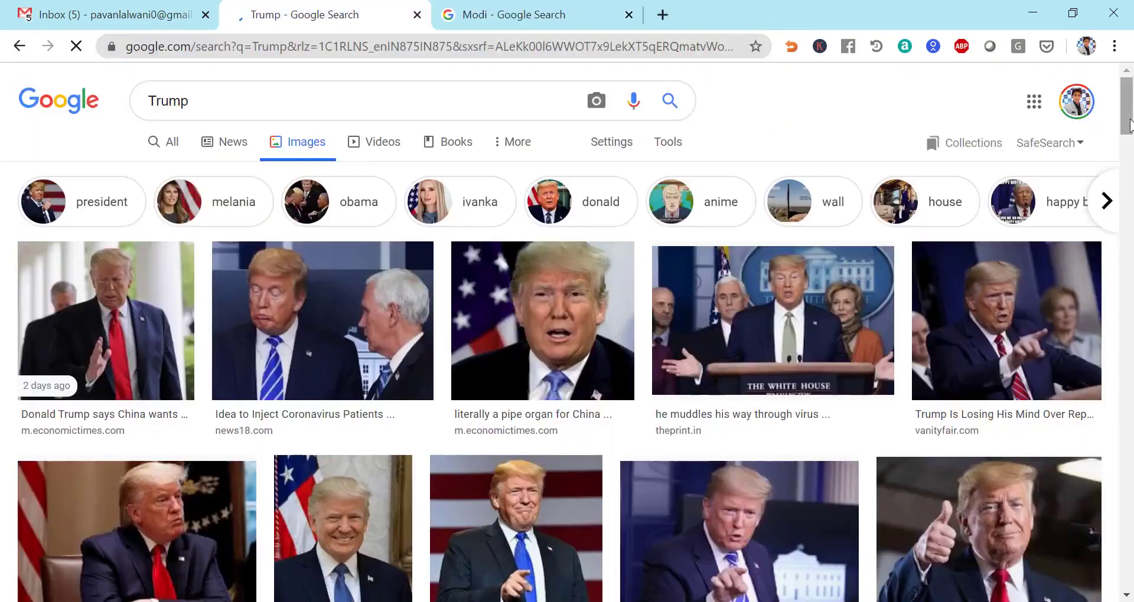
# Browse the Trump image results and refine the image search to Trump white background.
pyautogui.scroll(-5, 1130, 124)
pyautogui.rightClick(568, 213)
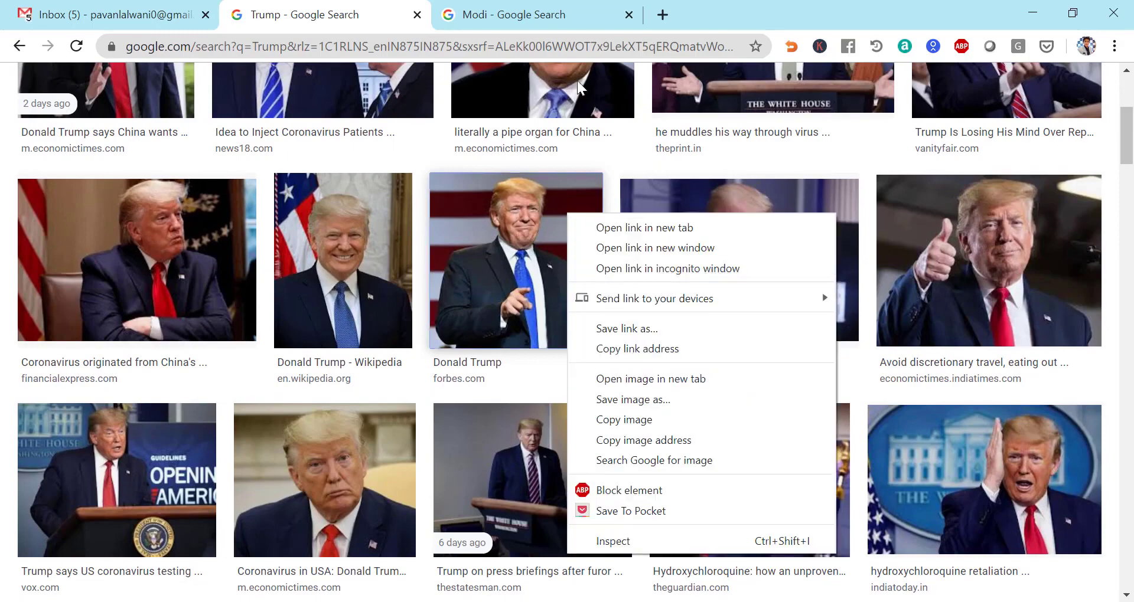
pyautogui.scroll(5, 904, 134)
pyautogui.click(222, 99)
pyautogui.write('whi')
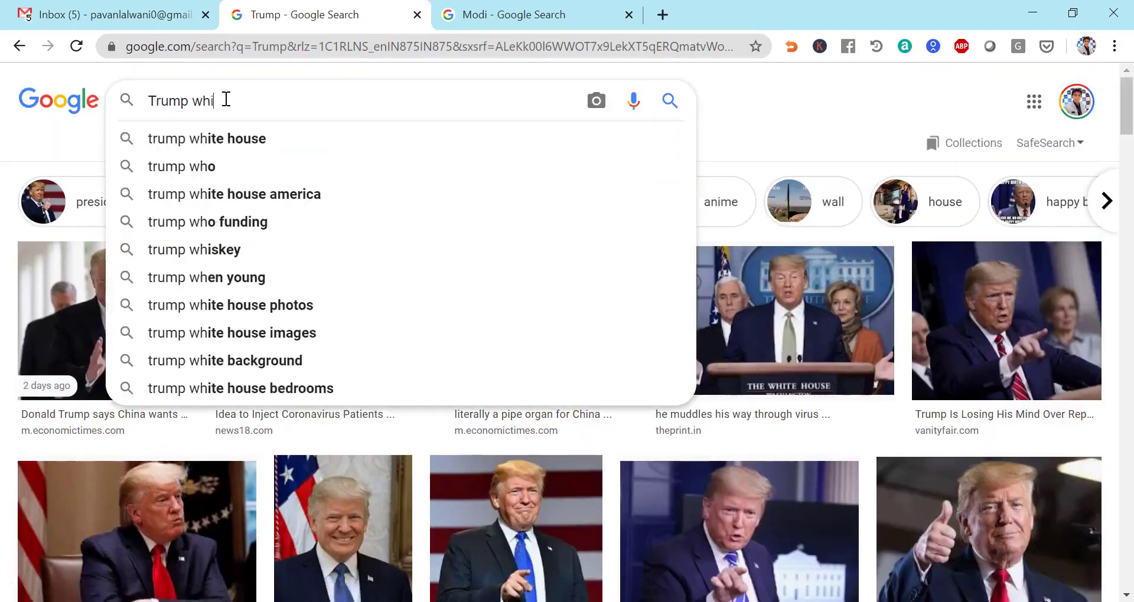
pyautogui.write('te background')
pyautogui.press('Return')
pyautogui.scroll(3, 864, 307)
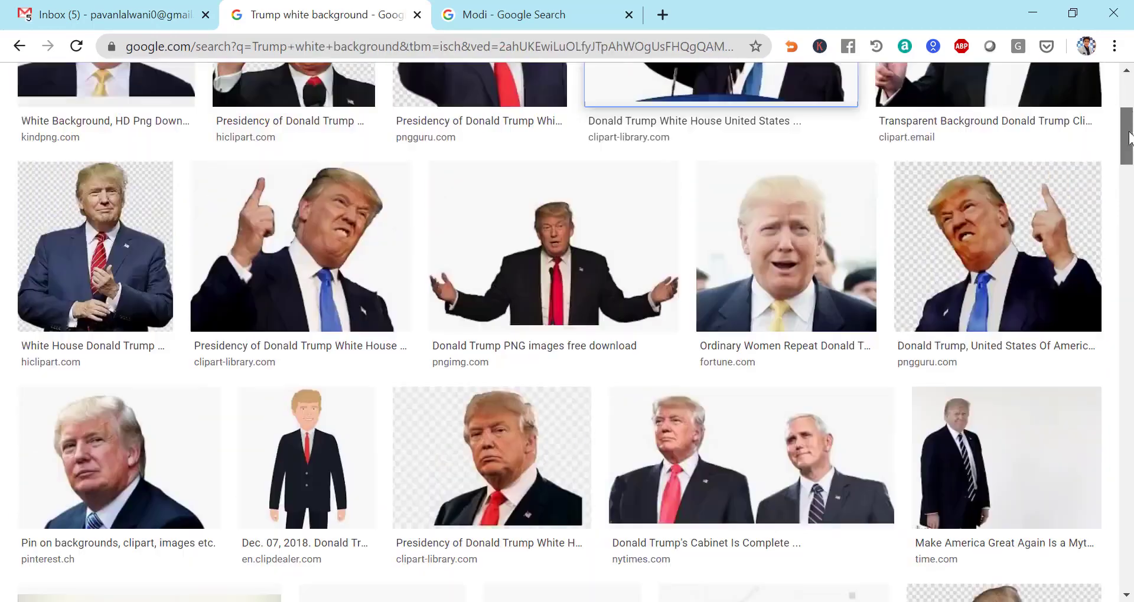
# Save the fortune.com portrait from the image results to the Desktop as Trump.
pyautogui.rightClick(864, 308)
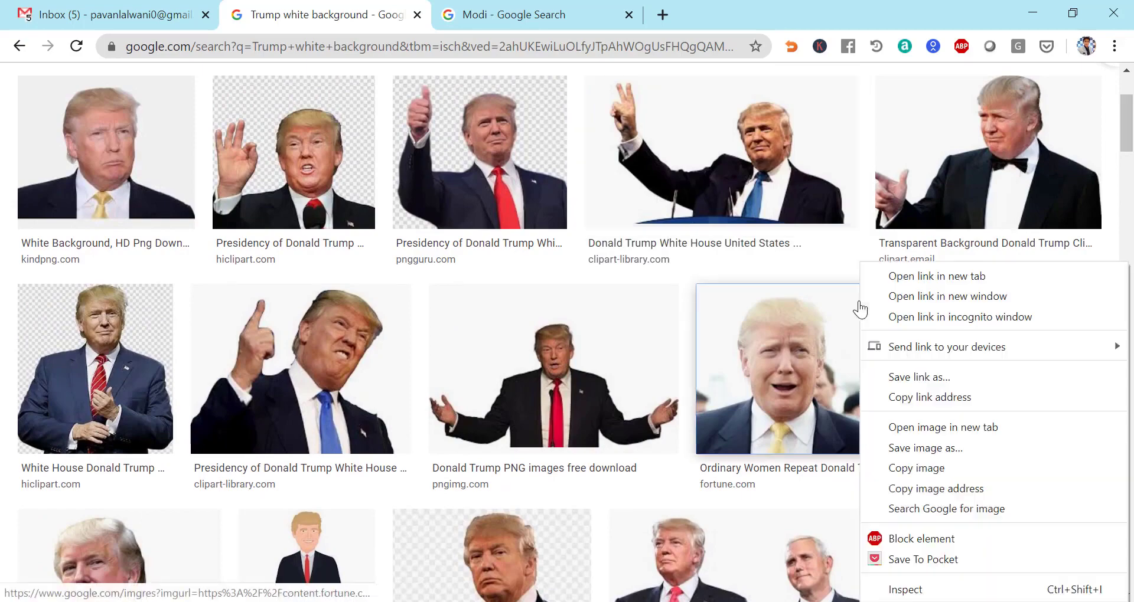
pyautogui.click(946, 450)
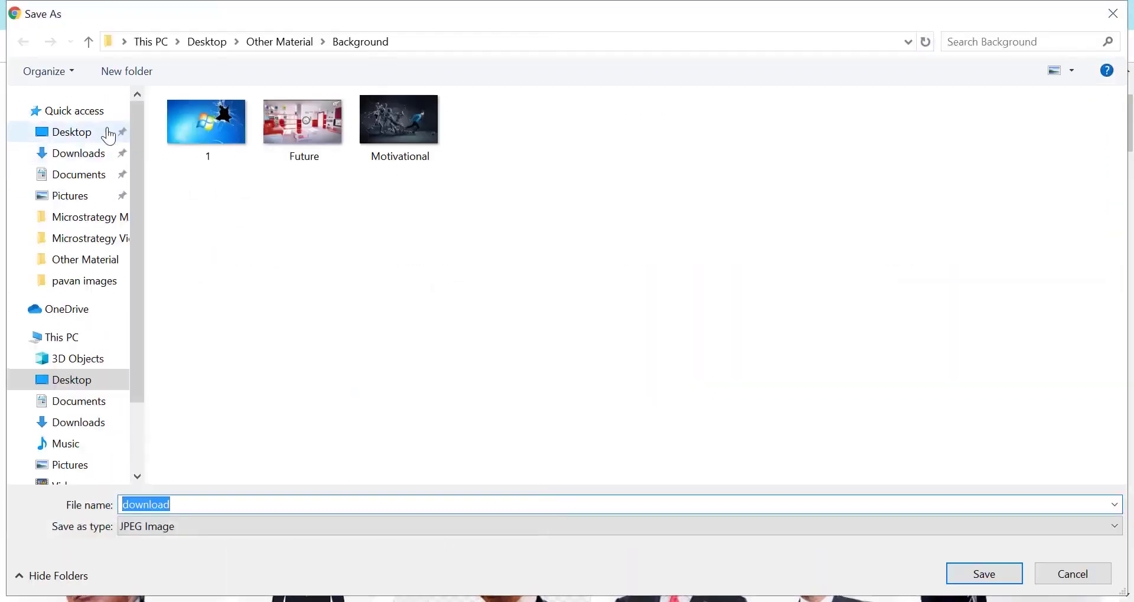
pyautogui.click(74, 132)
pyautogui.click(239, 517)
pyautogui.click(144, 492)
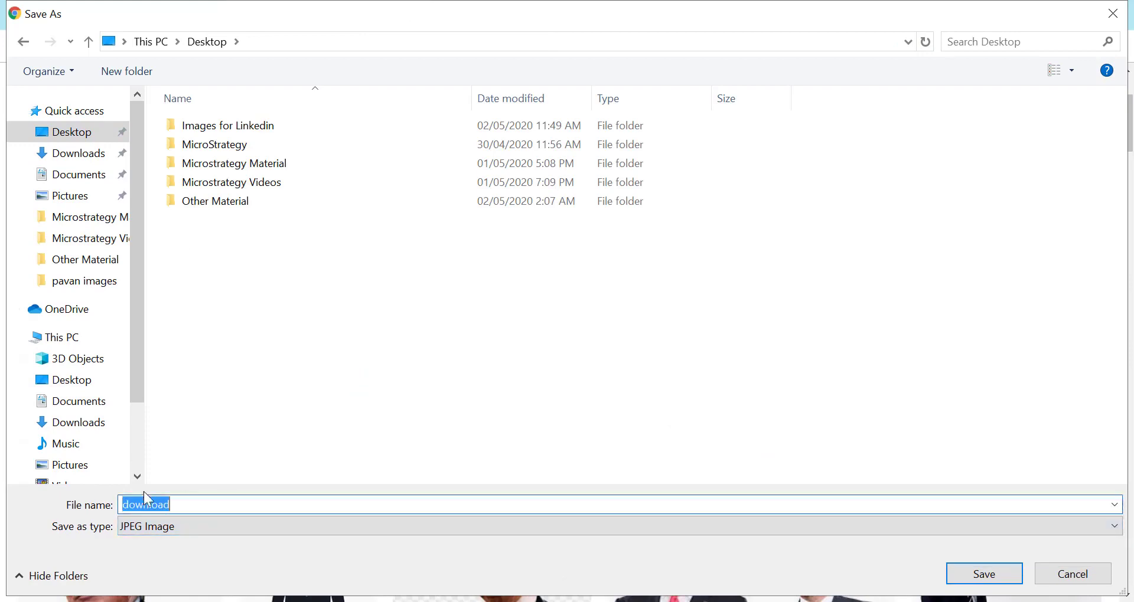
pyautogui.write('Trump')
pyautogui.press('Return')
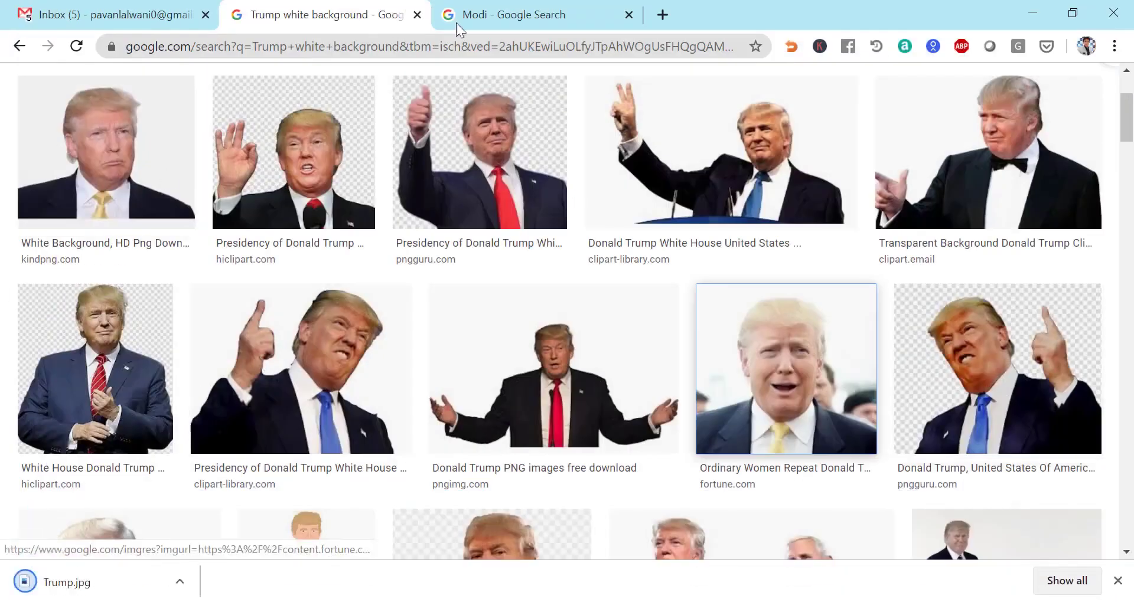
# Show the image results for the Modi search and extend the query to Modi white b.
pyautogui.click(458, 17)
pyautogui.click(318, 158)
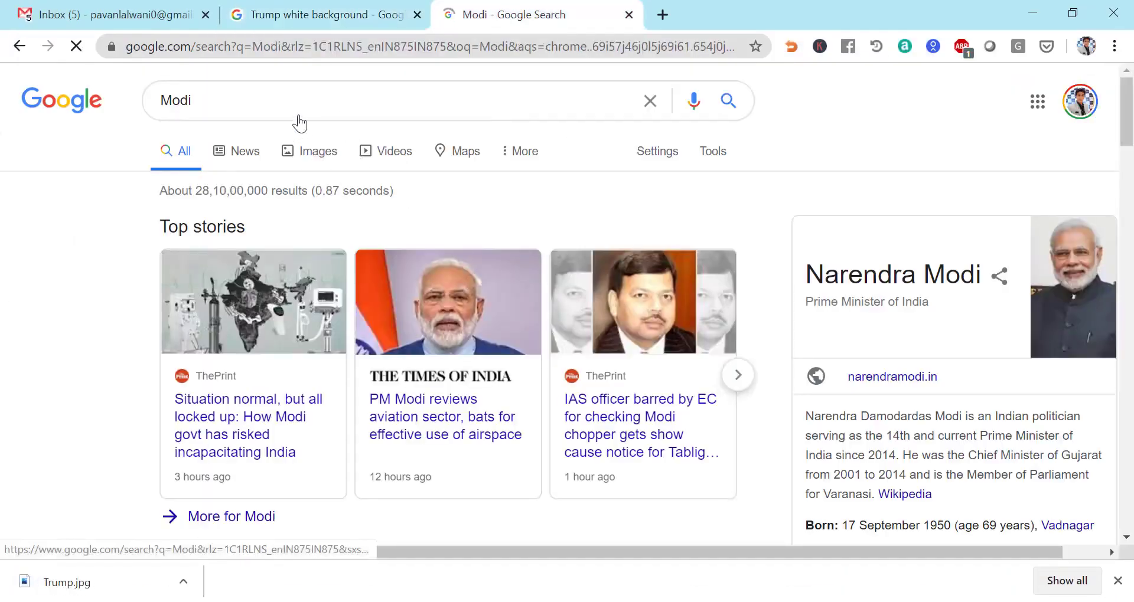
pyautogui.click(304, 105)
pyautogui.write('white b')
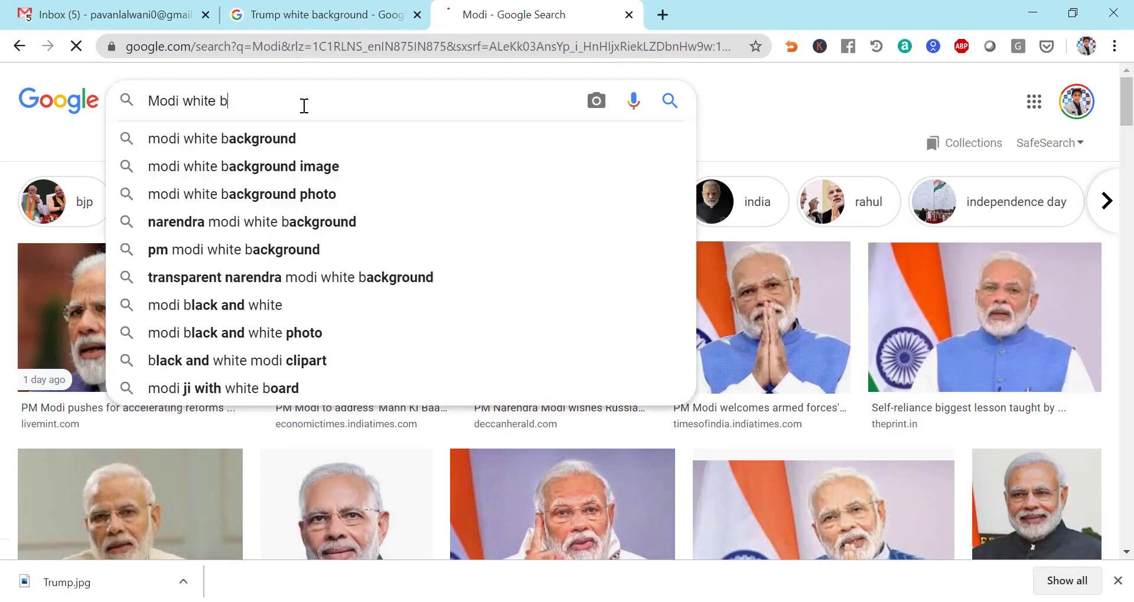
# Save the Modi portrait with the plain white background to the Desktop as Modi.
pyautogui.rightClick(372, 524)
pyautogui.click(492, 385)
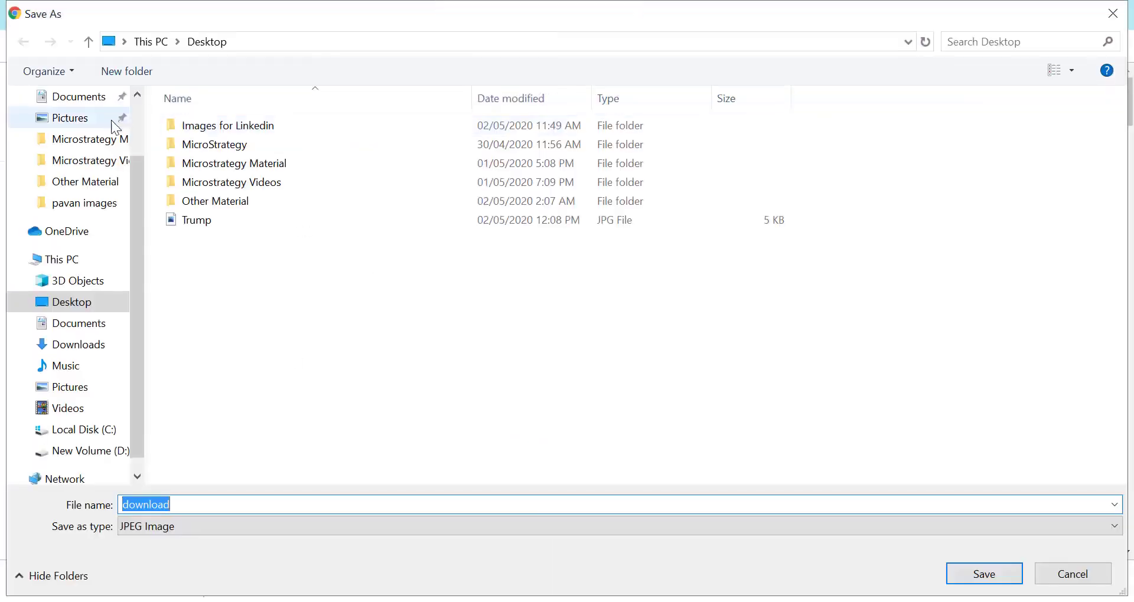
pyautogui.doubleClick(185, 511)
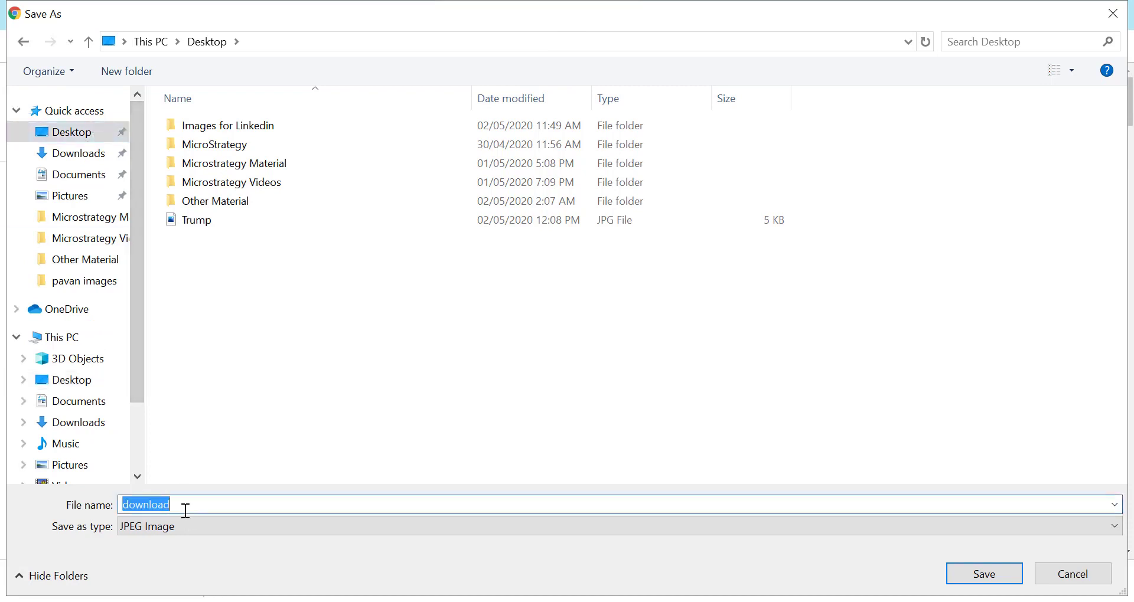
pyautogui.write('Modi')
pyautogui.press('Return')
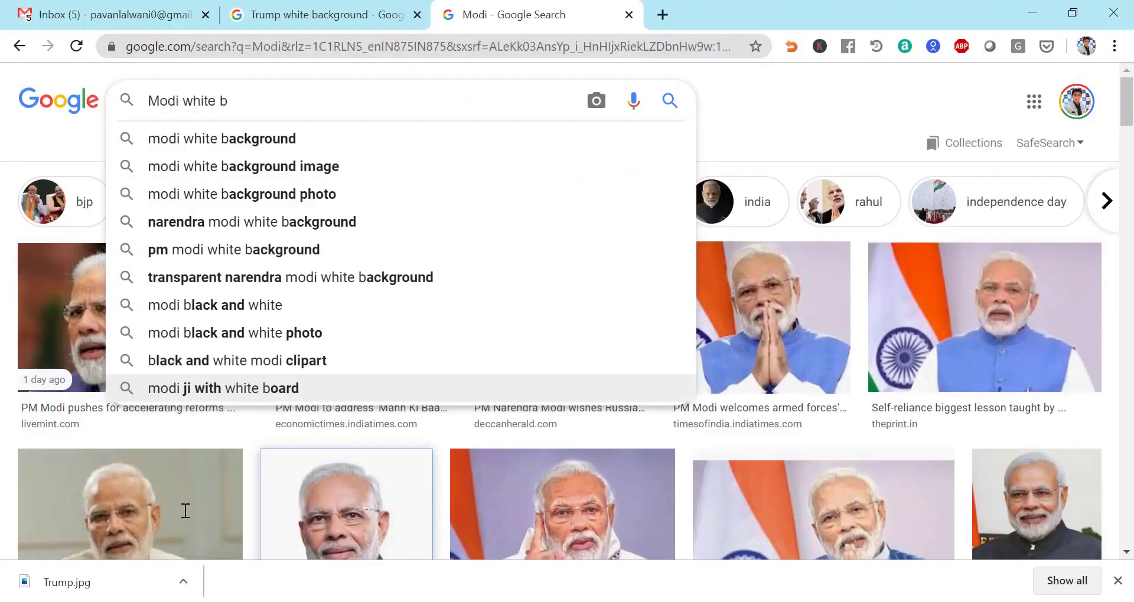
# Switch to Presentation6 in PowerPoint and delete the blue shapes from slides 1 and 2.
pyautogui.moveTo(615, 600)
pyautogui.click(802, 509)
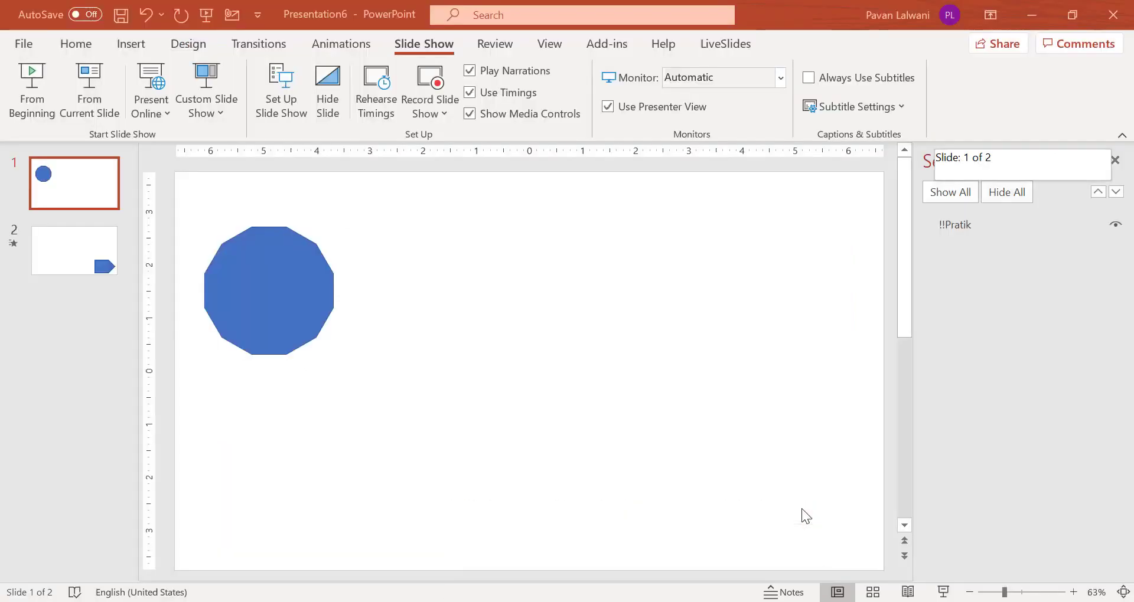
pyautogui.click(249, 286)
pyautogui.press('Delete')
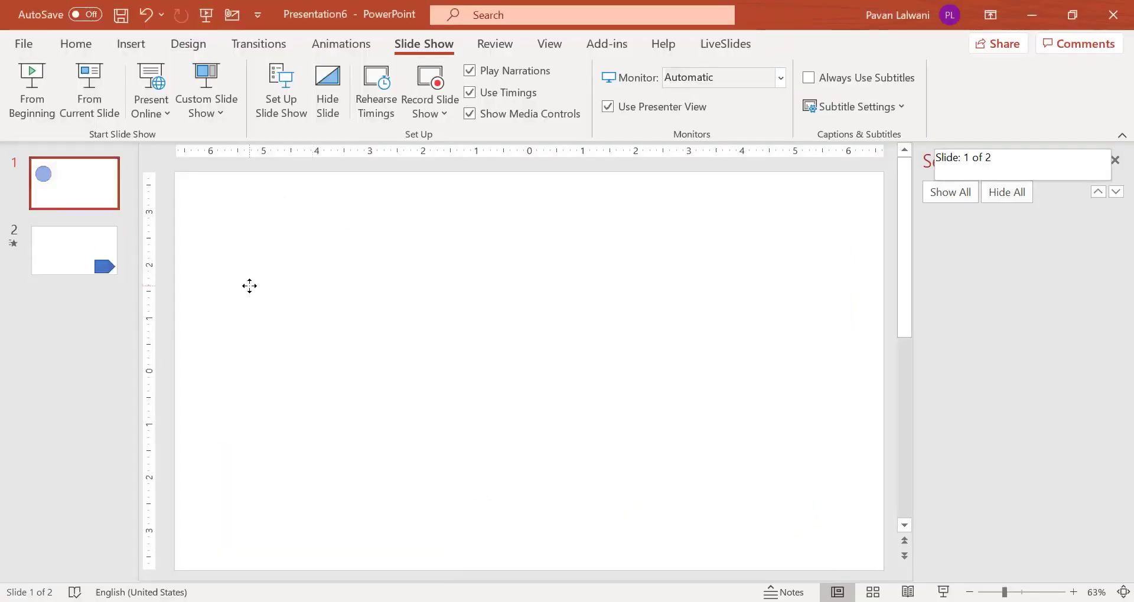
pyautogui.click(56, 263)
pyautogui.click(775, 463)
pyautogui.press('Delete')
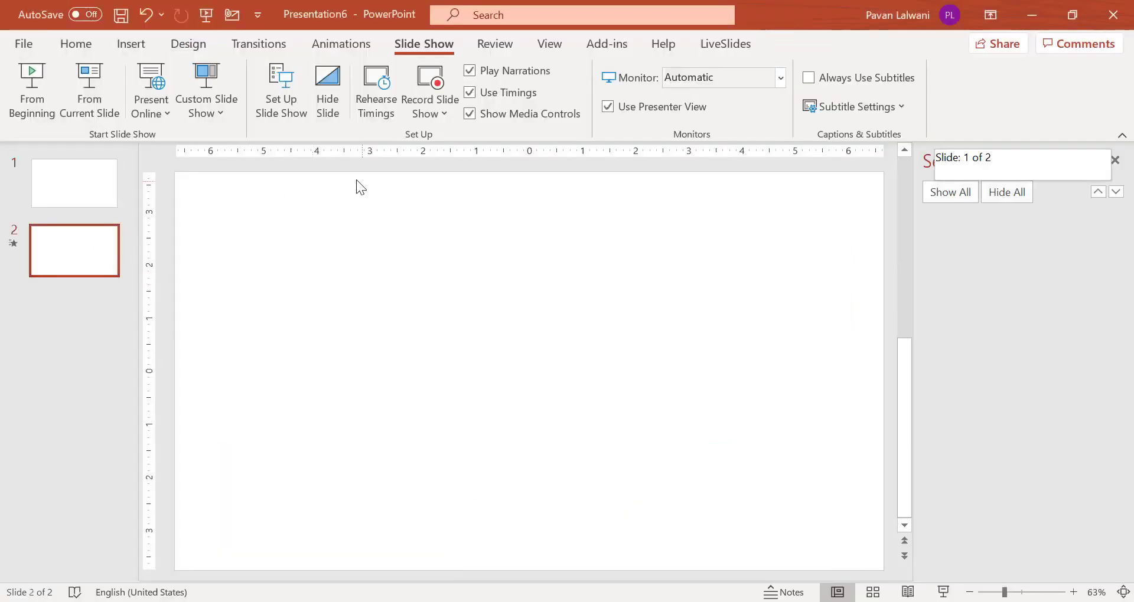
# Insert the Modi and Trump pictures from the Desktop onto slide 1 and dismiss the design suggestions.
pyautogui.click(98, 177)
pyautogui.click(131, 43)
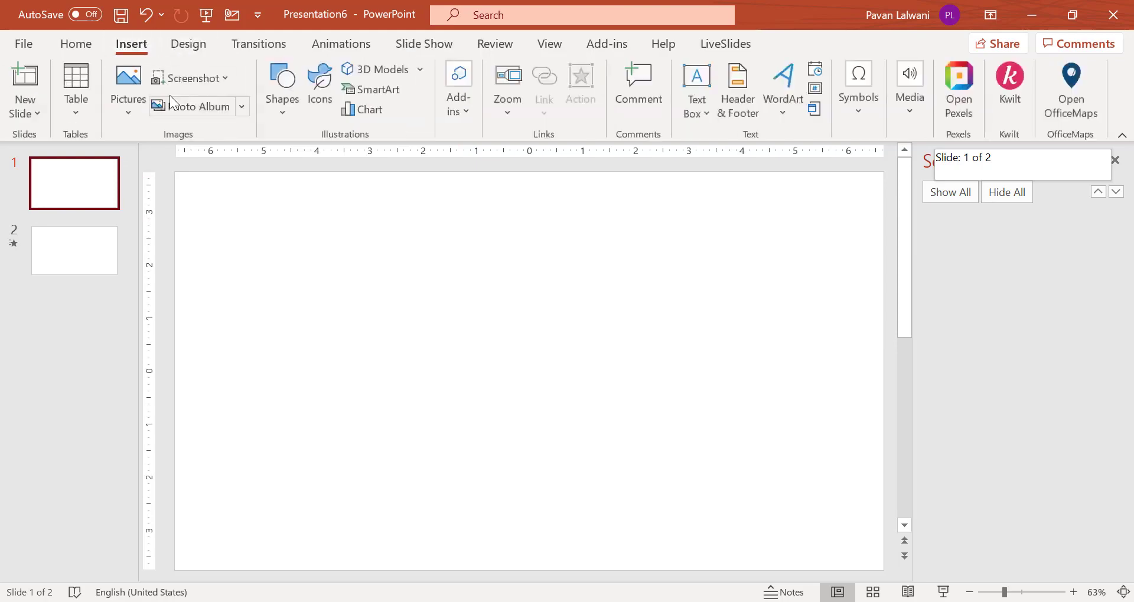
pyautogui.click(140, 87)
pyautogui.click(194, 175)
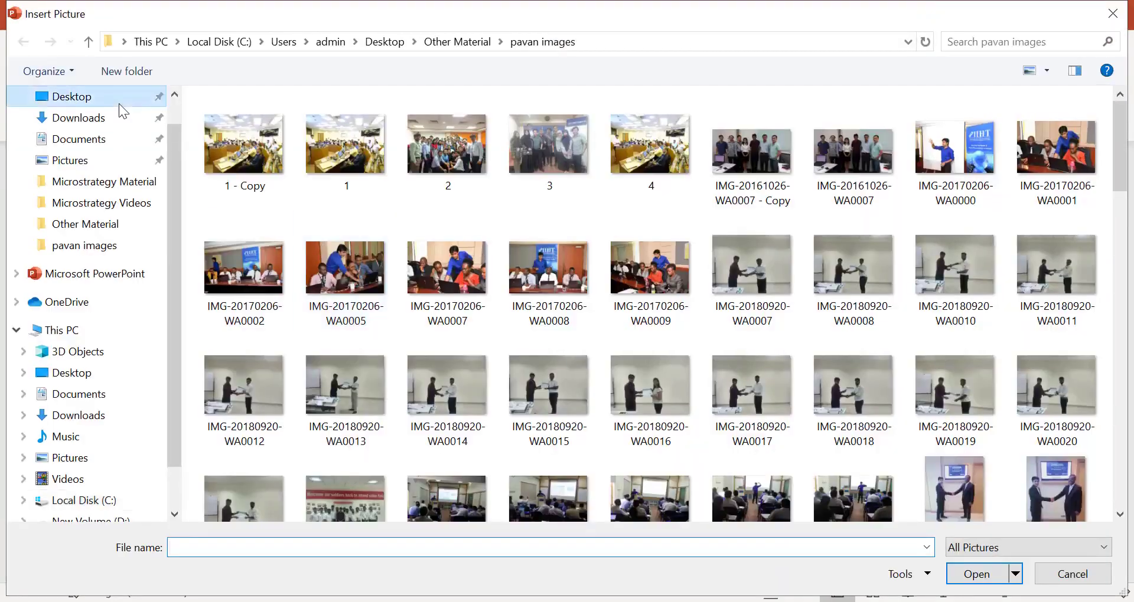
pyautogui.click(119, 104)
pyautogui.click(263, 252)
pyautogui.keyDown('ctrl'); pyautogui.click(263, 271); pyautogui.keyUp('ctrl')
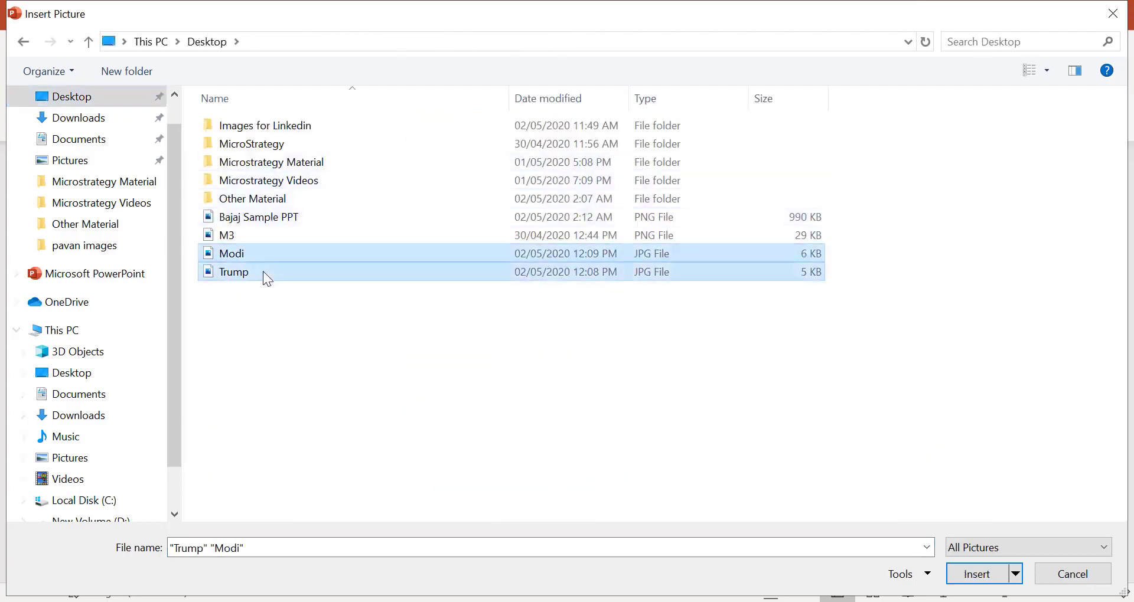
pyautogui.press('Return')
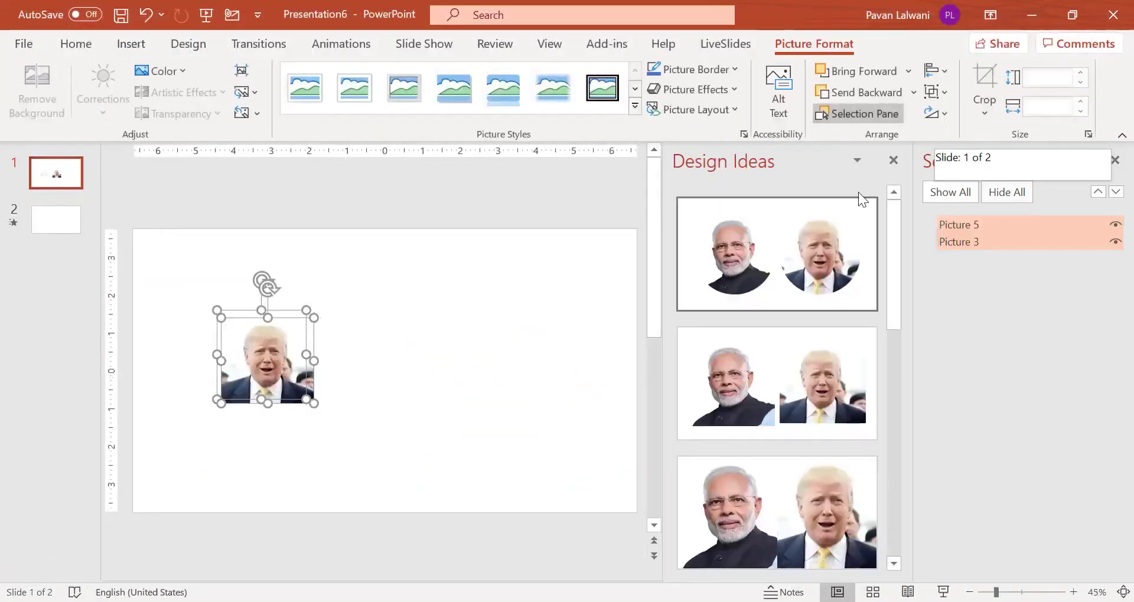
pyautogui.click(892, 160)
pyautogui.press('Escape')
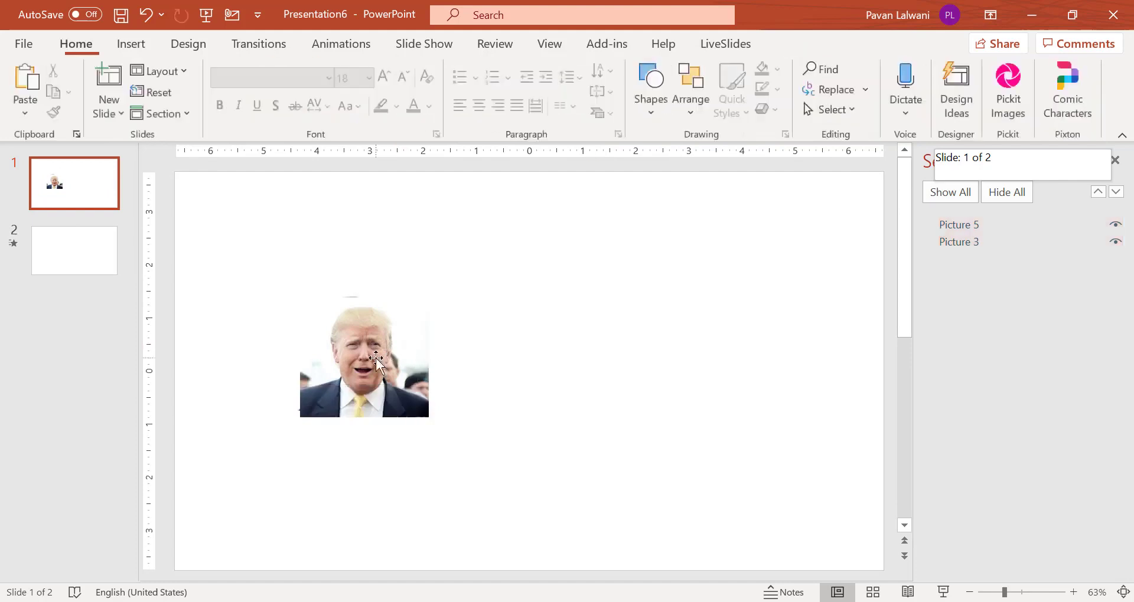
# Separate the overlapping pictures on slide 1 and move the Modi picture to slide 2 by cutting and pasting.
pyautogui.moveTo(376, 358); pyautogui.dragTo(606, 352)
pyautogui.click(354, 354)
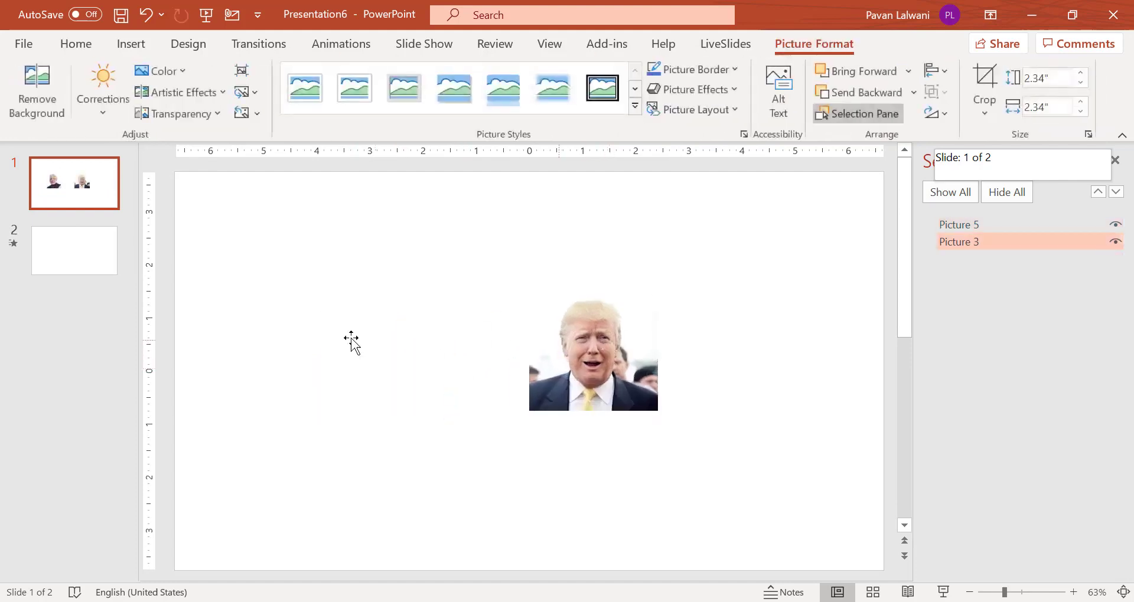
pyautogui.hotkey('ctrl', 'x')
pyautogui.click(96, 268)
pyautogui.click(537, 348)
pyautogui.hotkey('ctrl', 'v')
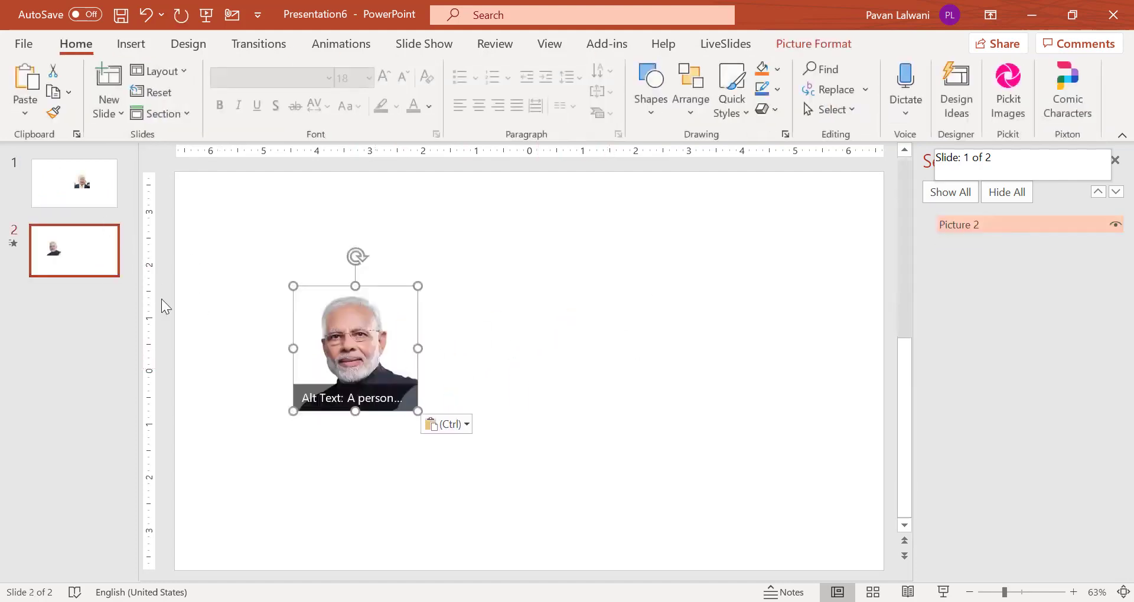
# Place the Modi picture in the lower right of slide 2 and enlarge it, closing the Design Ideas and Selection panes.
pyautogui.moveTo(299, 334); pyautogui.dragTo(520, 388)
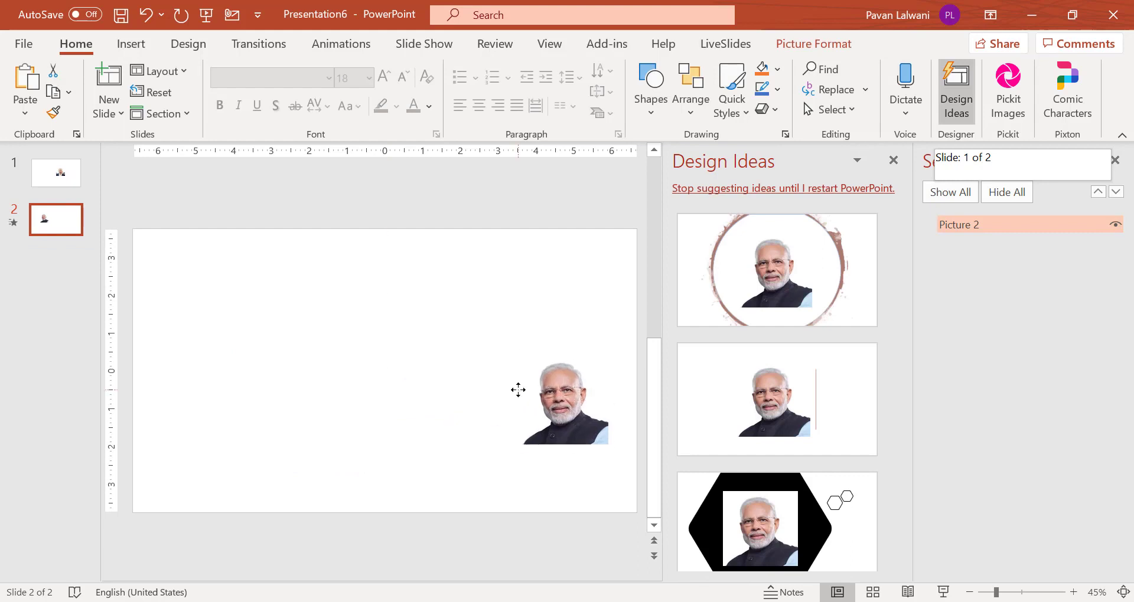
pyautogui.click(892, 165)
pyautogui.click(1115, 160)
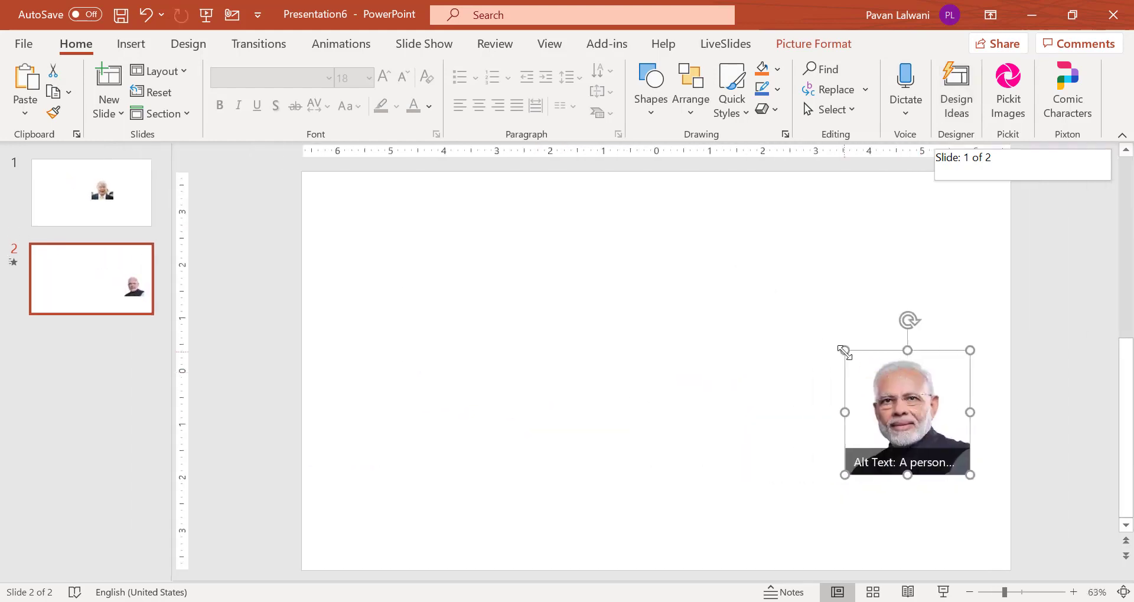
pyautogui.moveTo(844, 353); pyautogui.dragTo(682, 242)
# Enlarge the Trump picture and place it in the upper left of slide 1.
pyautogui.click(144, 178)
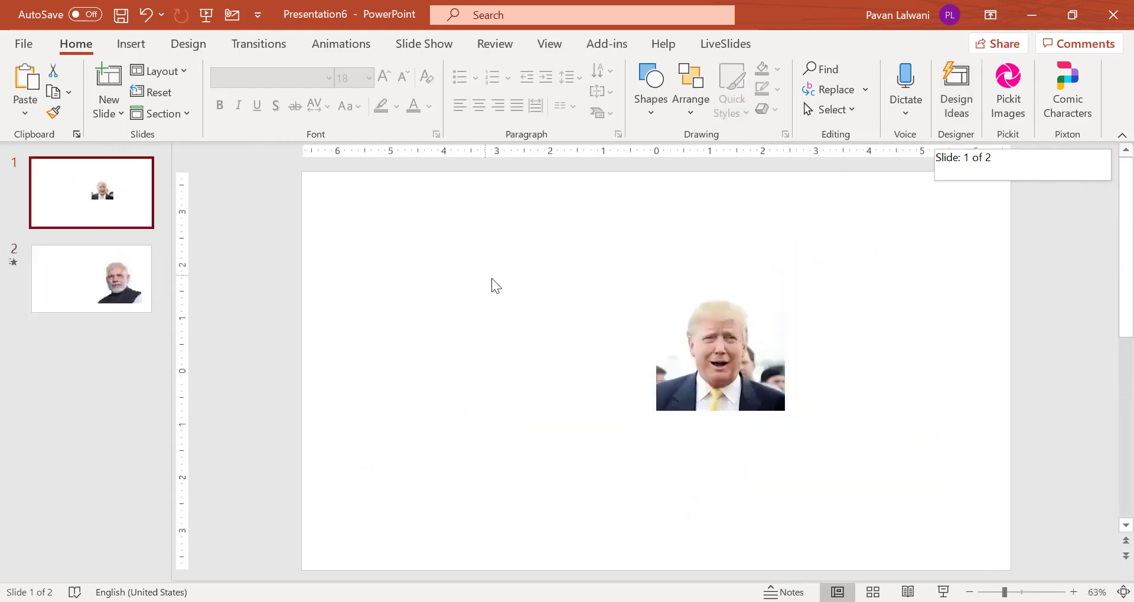
pyautogui.click(780, 402)
pyautogui.moveTo(779, 401); pyautogui.dragTo(537, 380)
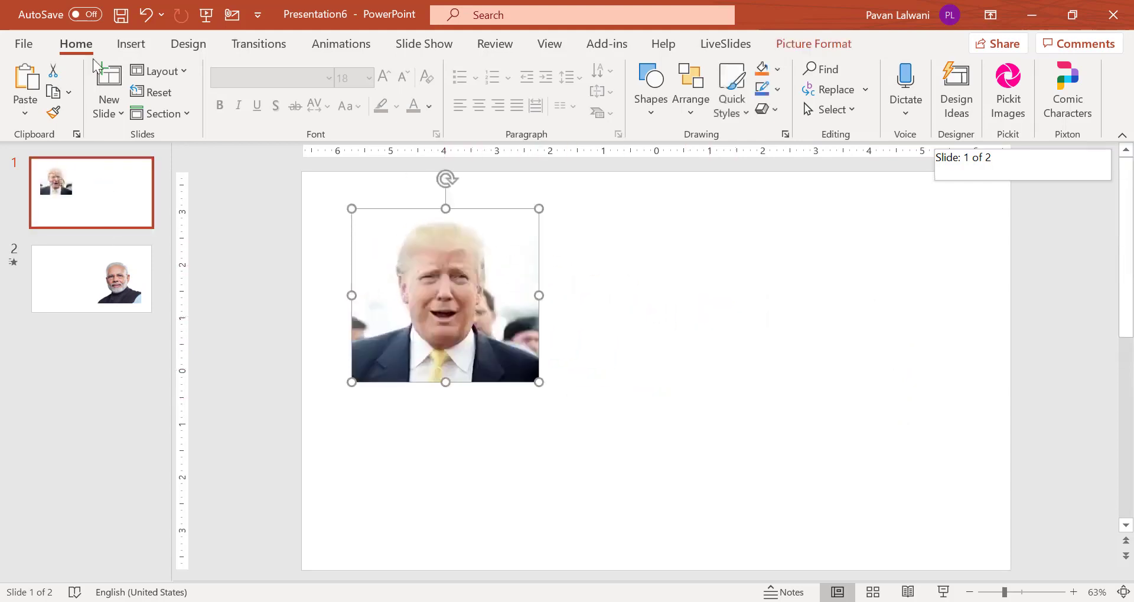
# Play the slide show from the beginning to preview the transition between the two pictures.
pyautogui.click(96, 294)
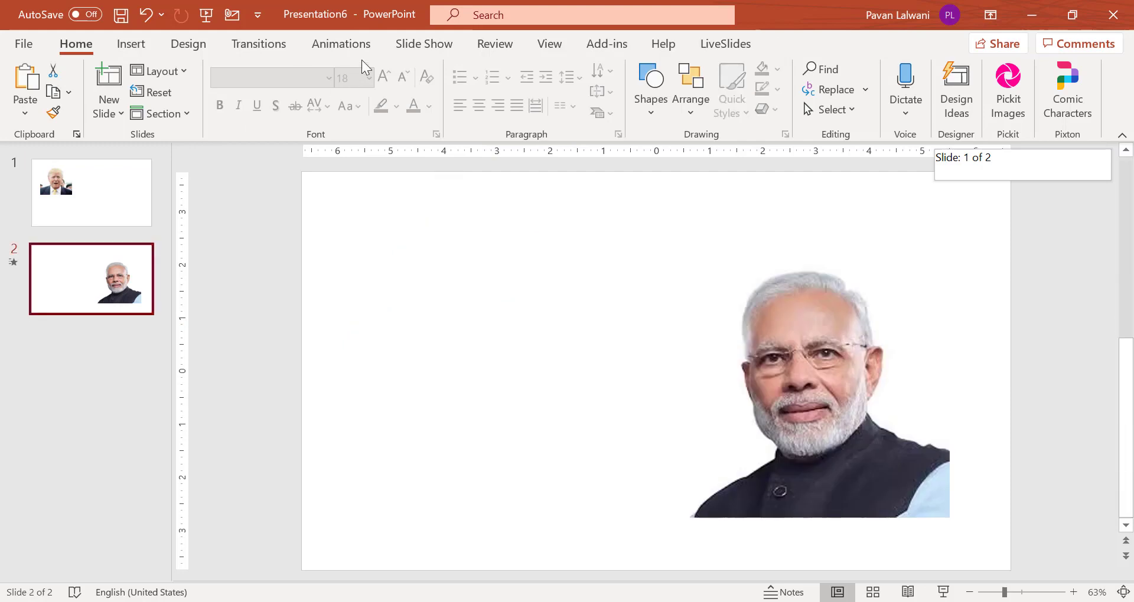
pyautogui.click(413, 49)
pyautogui.click(38, 97)
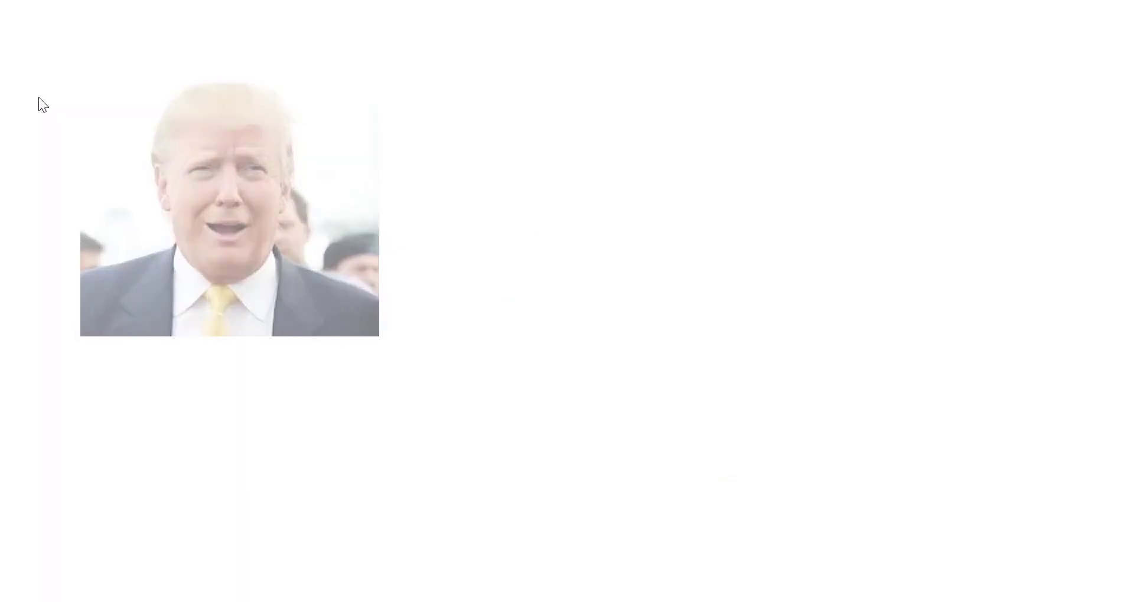
pyautogui.press('Escape')
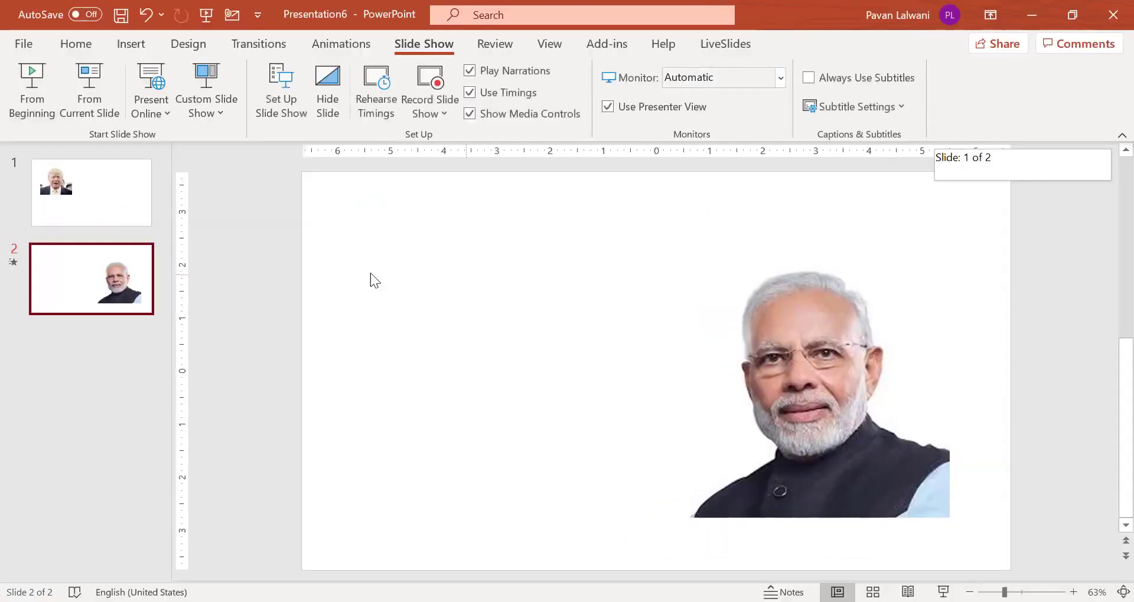
# Show the Selection Pane and rename the Modi picture on slide 2 as !!Name.
pyautogui.click(73, 46)
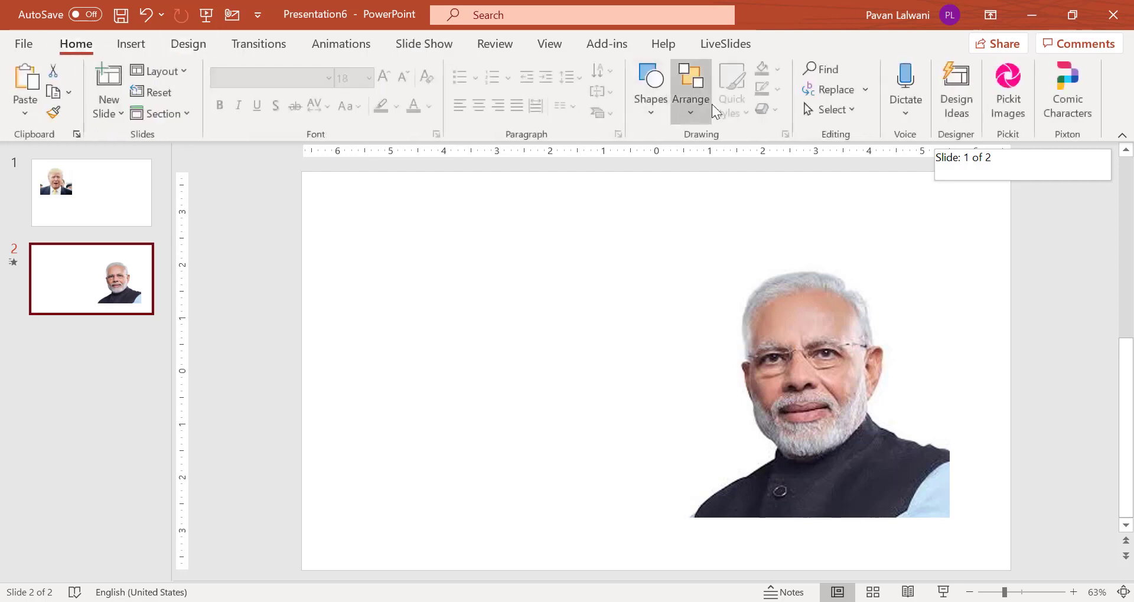
pyautogui.click(808, 109)
pyautogui.click(883, 178)
pyautogui.click(997, 230)
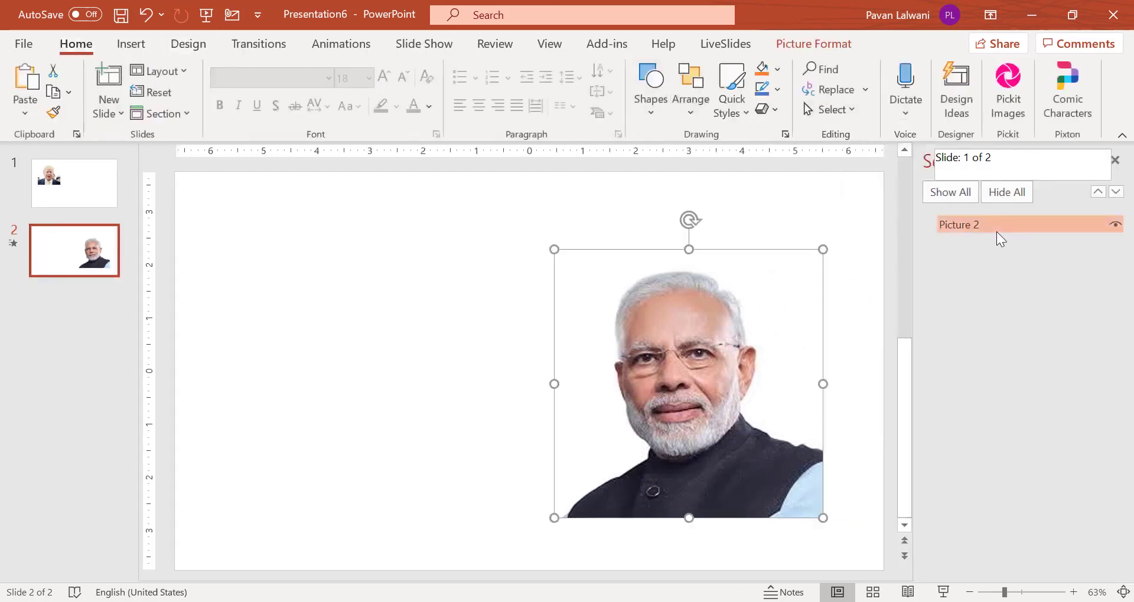
pyautogui.click(987, 224)
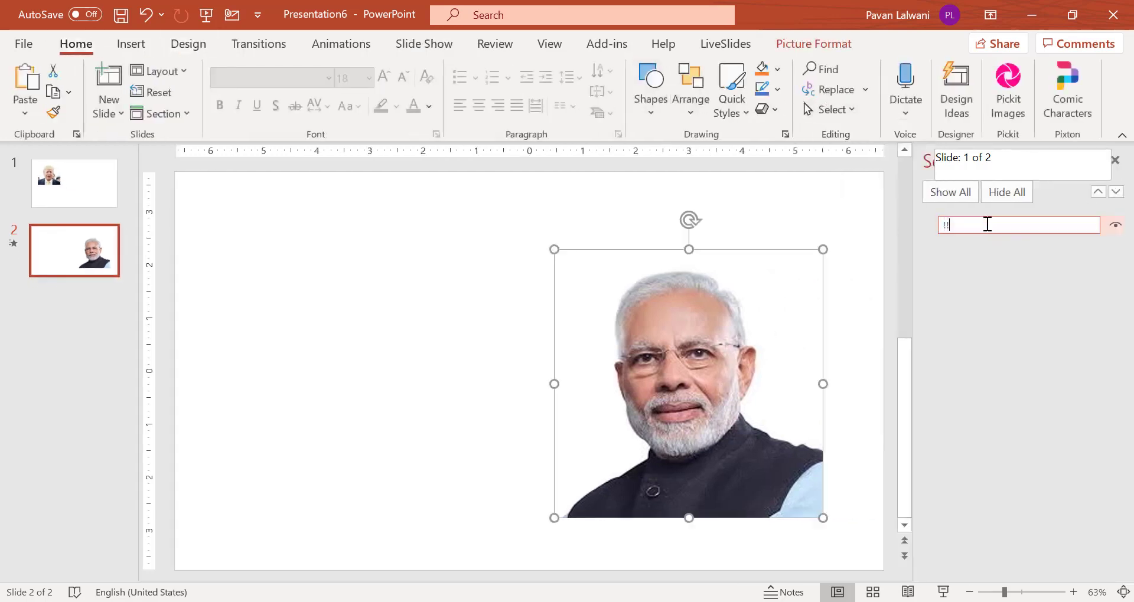
pyautogui.write('!!Name')
pyautogui.press('Return')
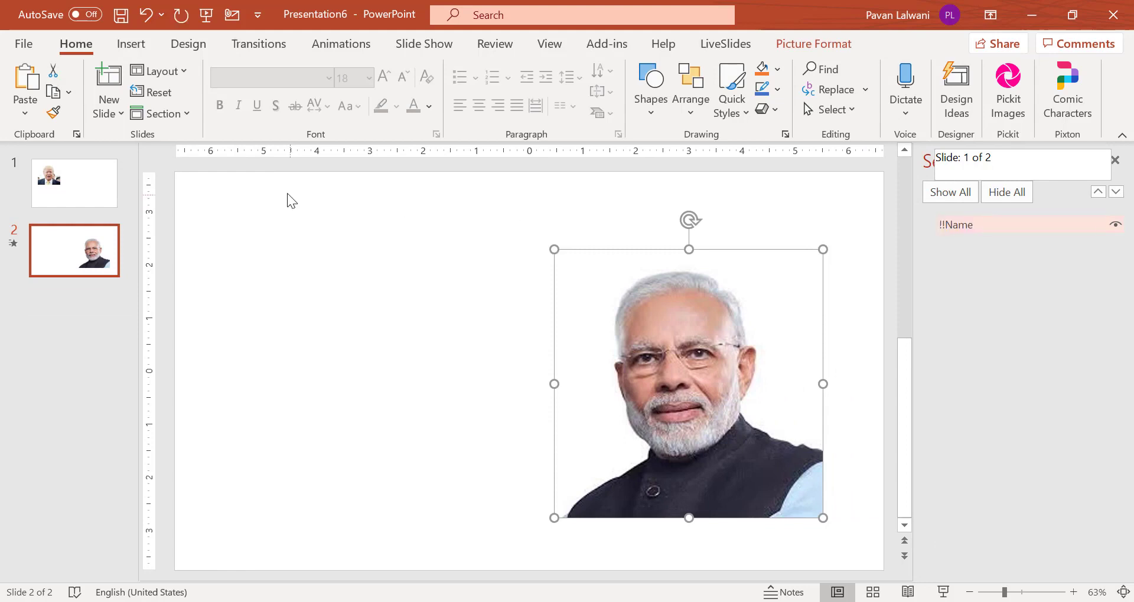
# Rename the Trump picture on slide 1 as !!Name.
pyautogui.click(115, 201)
pyautogui.click(264, 273)
pyautogui.click(999, 223)
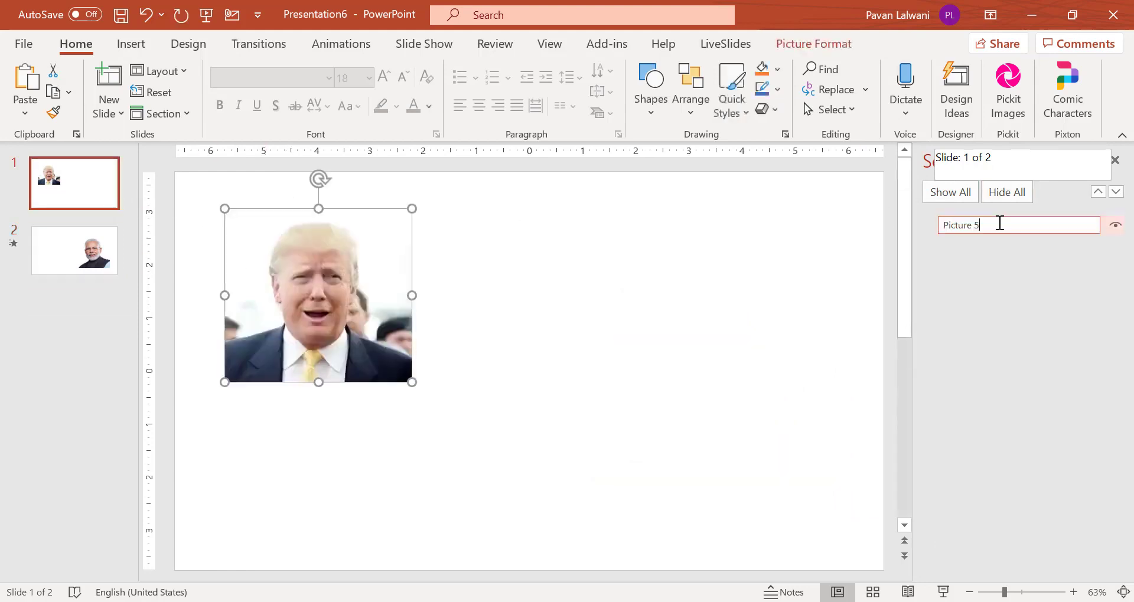
pyautogui.write('!!Name')
pyautogui.press('Return')
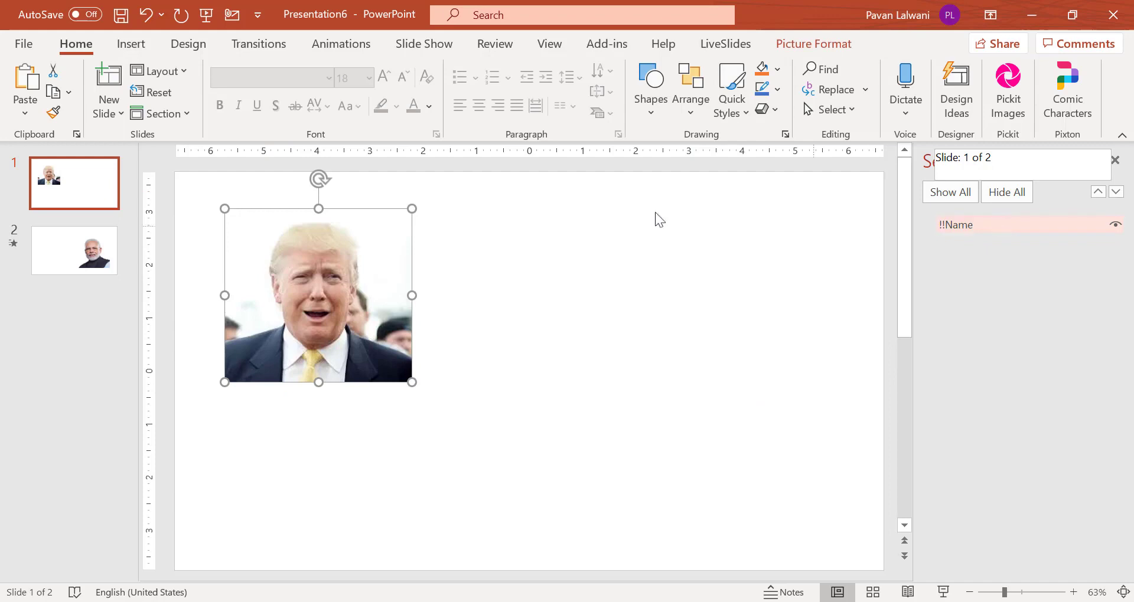
# Play the slide show from the first slide and close Presentation6 without saving.
pyautogui.click(417, 46)
pyautogui.click(22, 96)
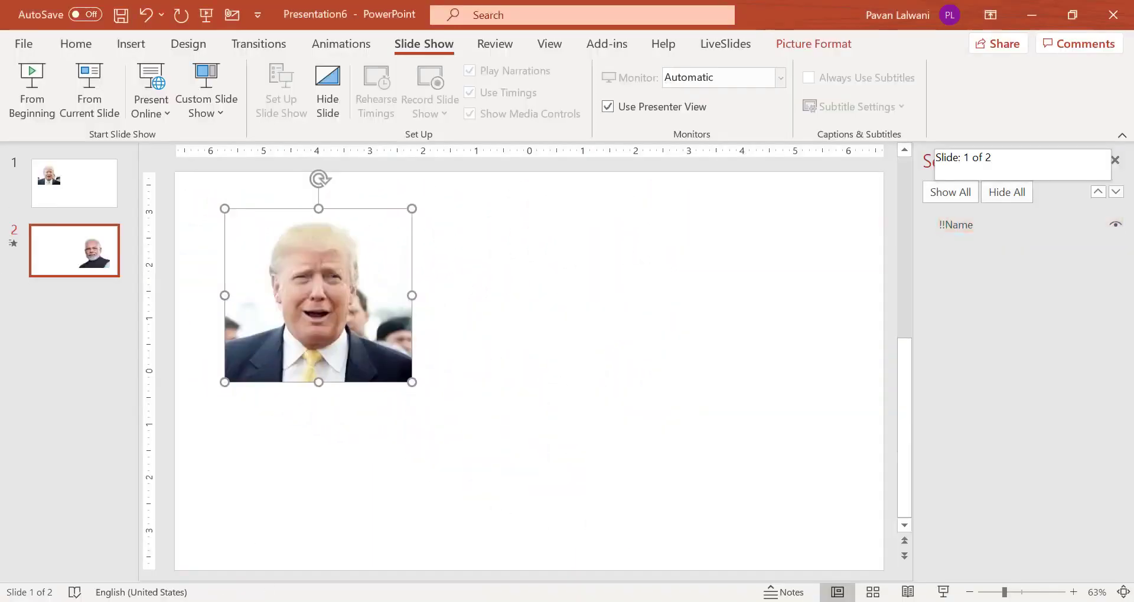
pyautogui.click(1121, 15)
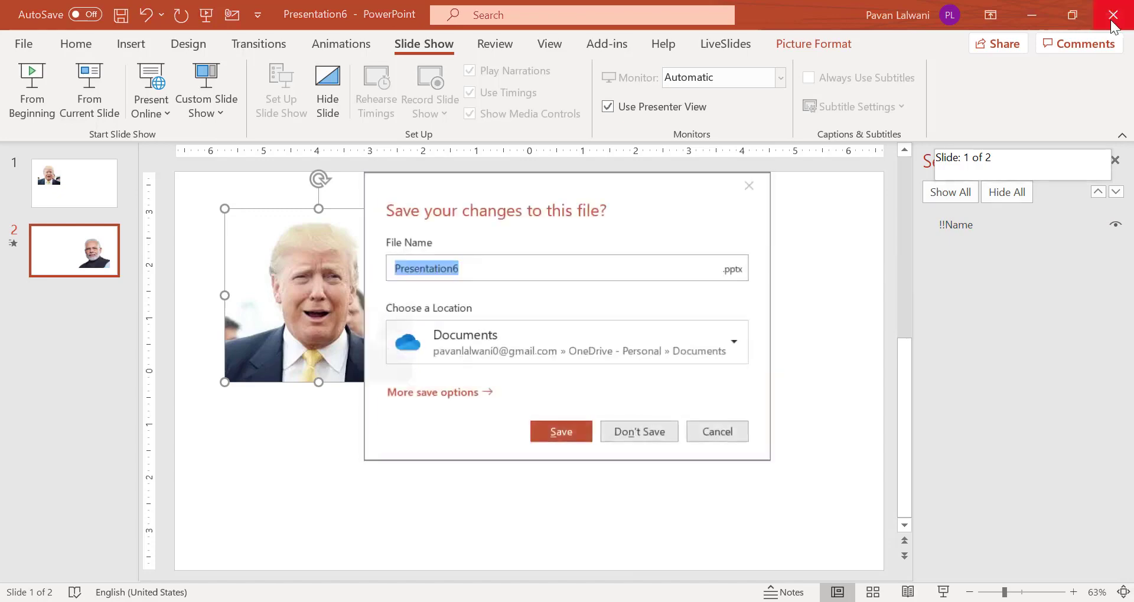
pyautogui.click(636, 426)
# Switch to the Agenda presentation in PowerPoint and point out the 3D Model Animation bullet.
pyautogui.click(621, 534)
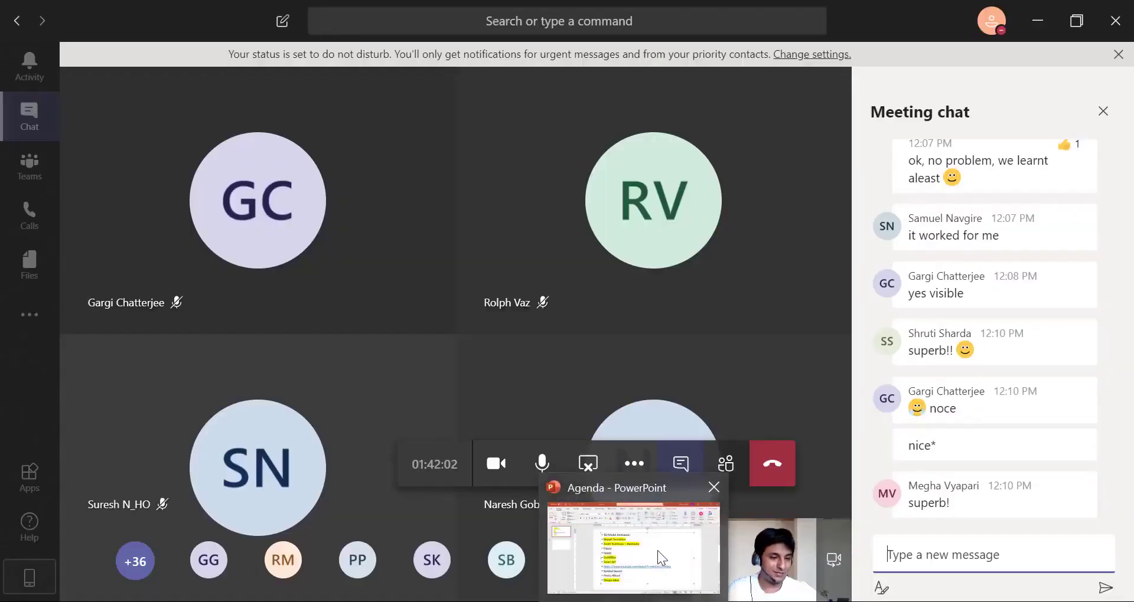
pyautogui.click(657, 550)
pyautogui.moveTo(544, 217); pyautogui.dragTo(353, 223)
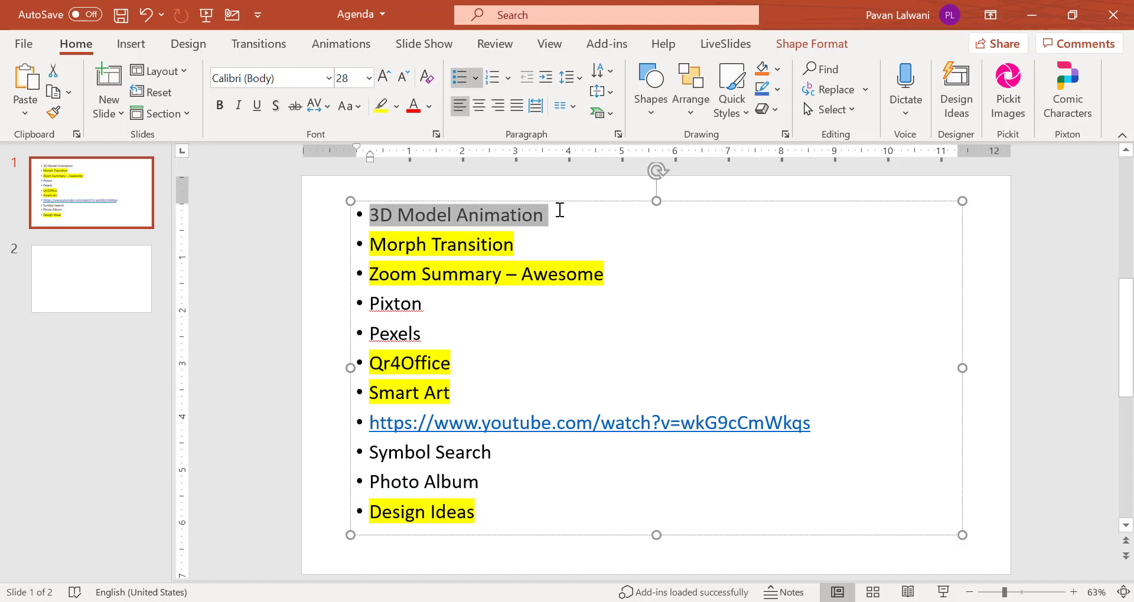
pyautogui.click(557, 212)
pyautogui.moveTo(549, 215); pyautogui.dragTo(380, 223)
pyautogui.click(718, 209)
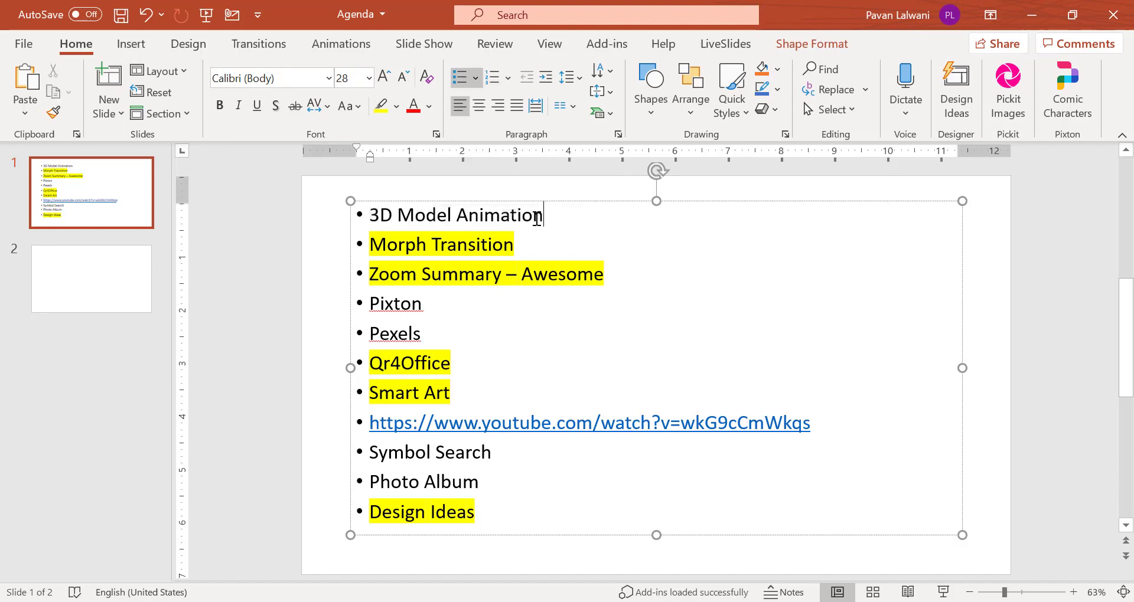
pyautogui.moveTo(474, 216); pyautogui.dragTo(355, 231)
pyautogui.click(489, 243)
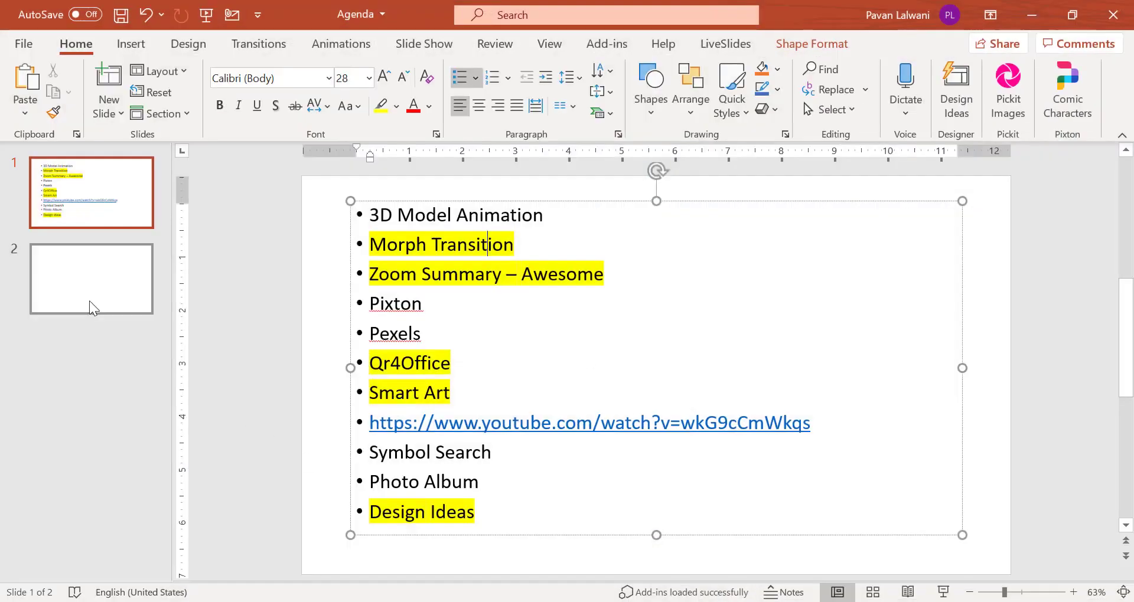
# Create a new presentation, delete the title and subtitle placeholders from its slide, and dismiss the design suggestions.
pyautogui.click(91, 307)
pyautogui.hotkey('ctrl', 'n')
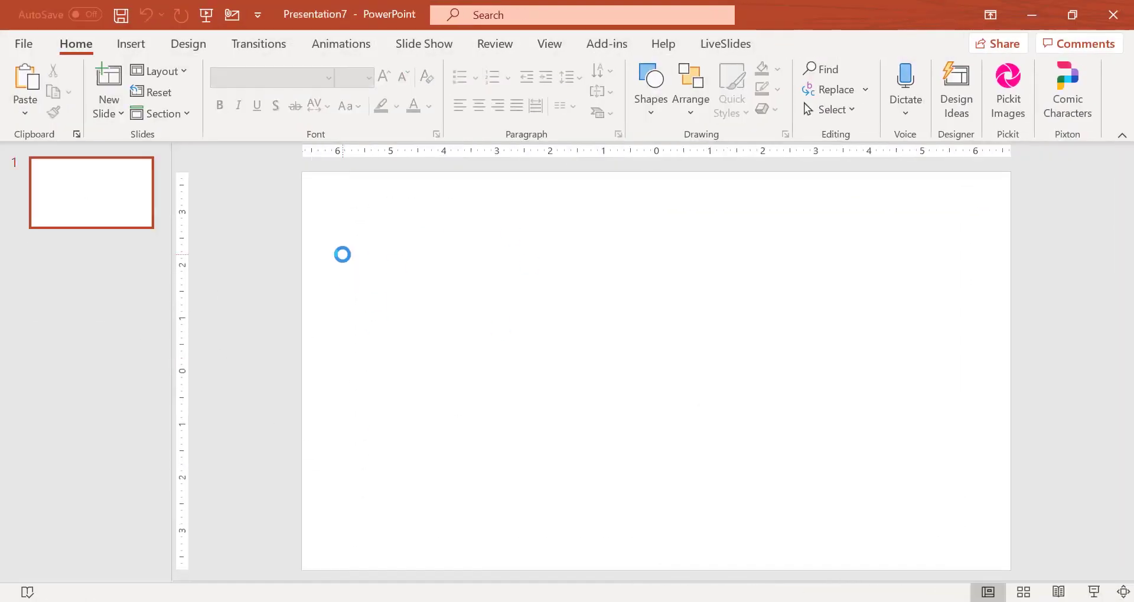
pyautogui.click(131, 43)
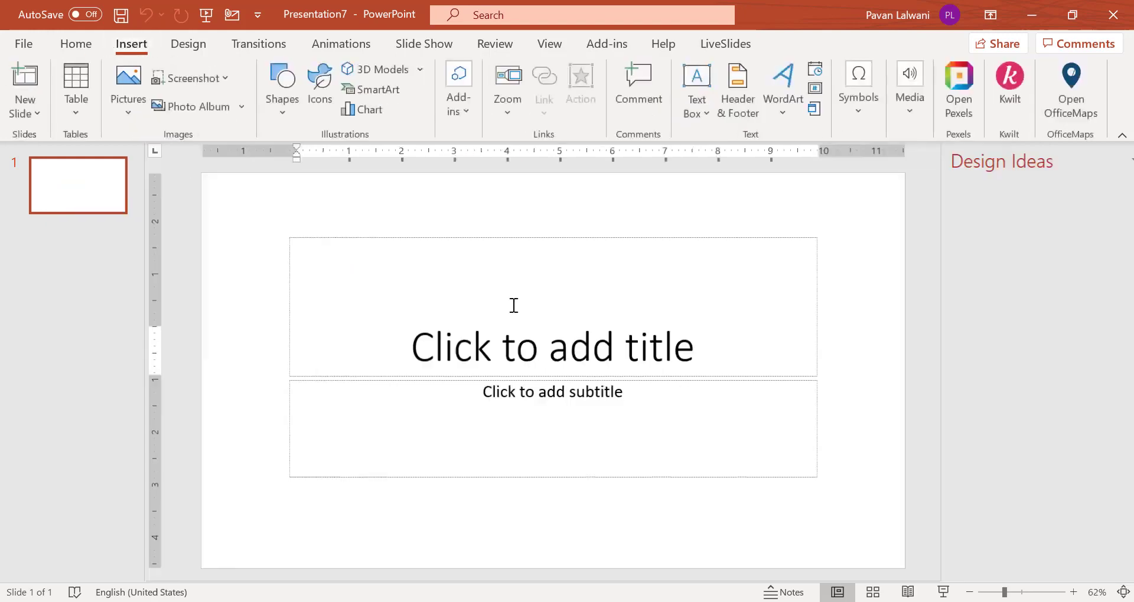
pyautogui.click(514, 305)
pyautogui.click(564, 396)
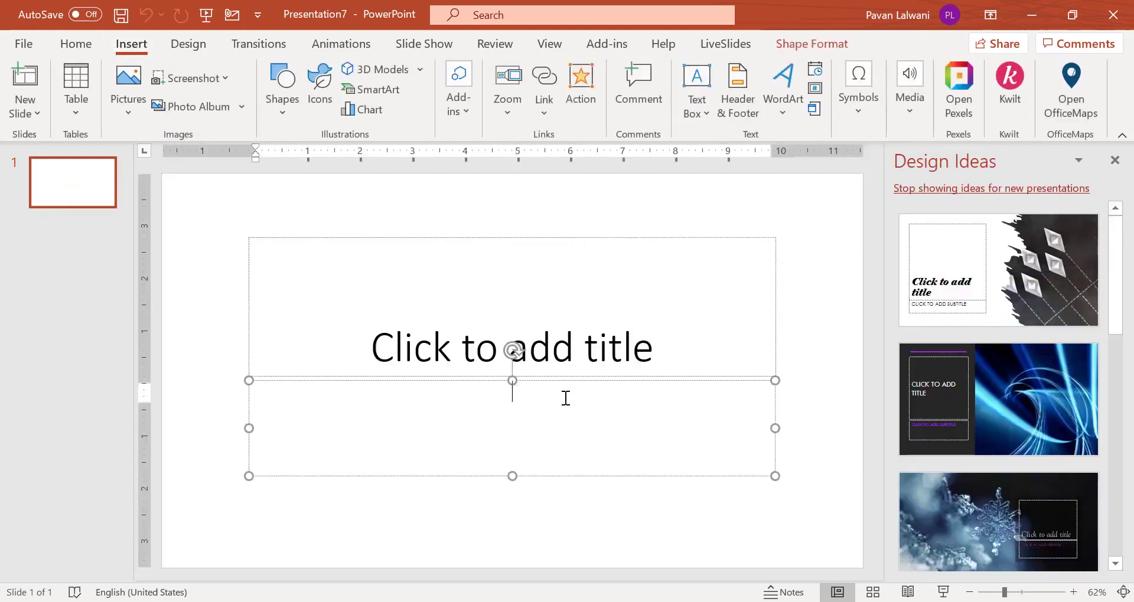
pyautogui.hotkey('ctrl', 'a')
pyautogui.press('Delete')
pyautogui.click(1114, 161)
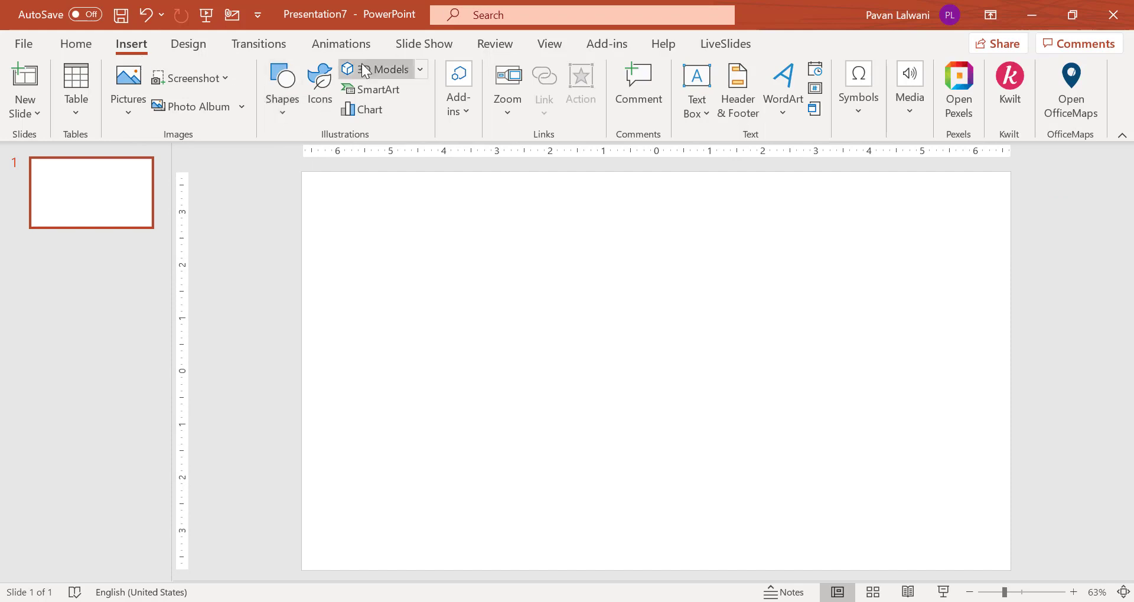
# Insert the animated human skeleton from the online All Animated Models collection onto the empty slide.
pyautogui.click(422, 70)
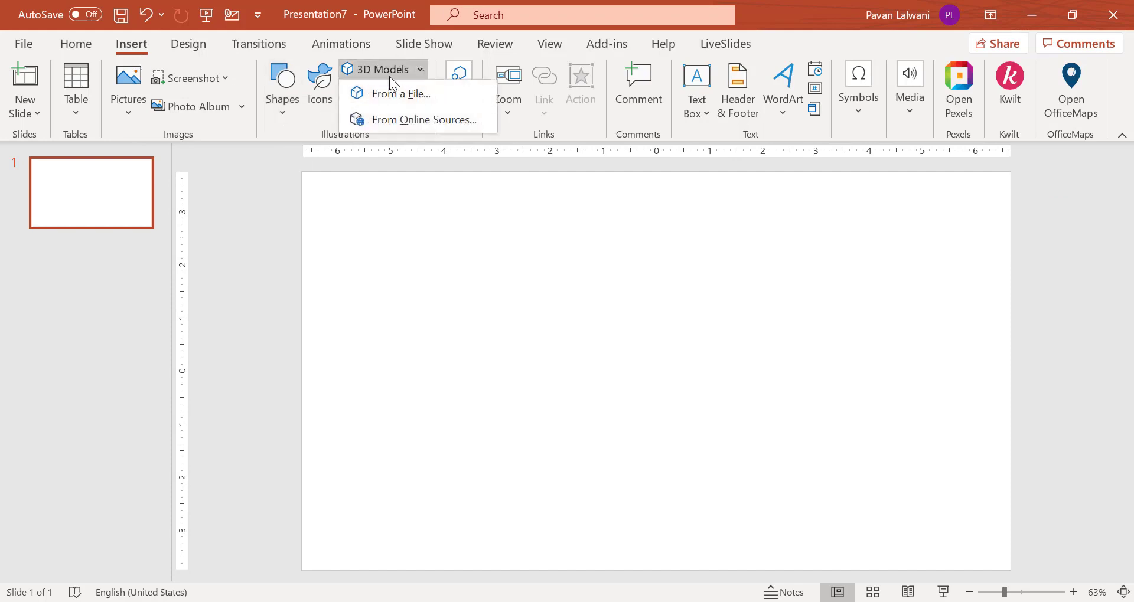
pyautogui.click(423, 117)
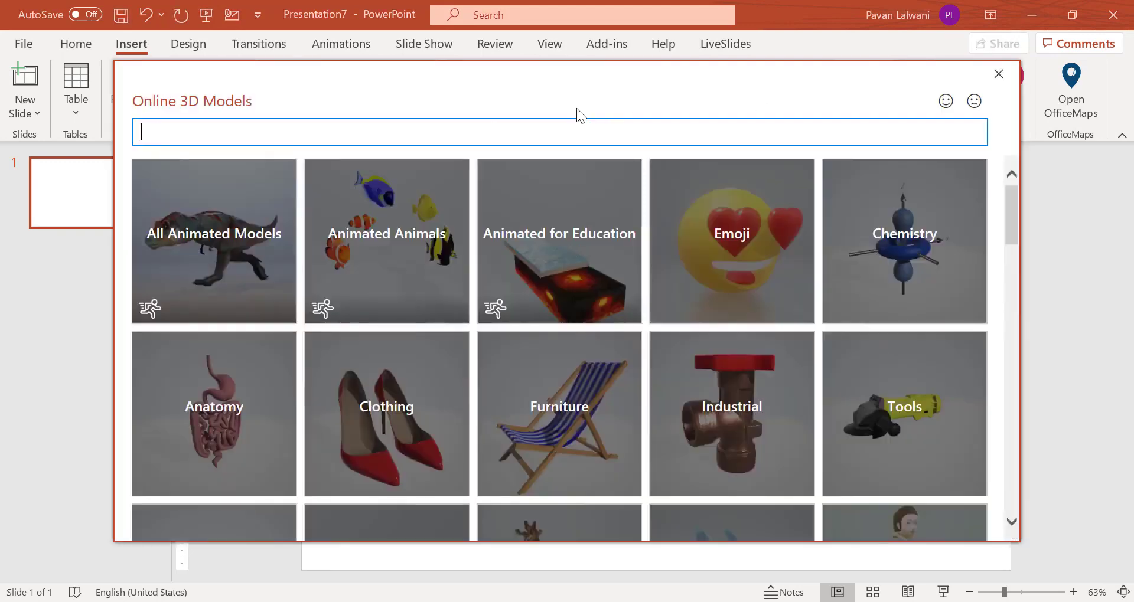
pyautogui.click(1007, 225)
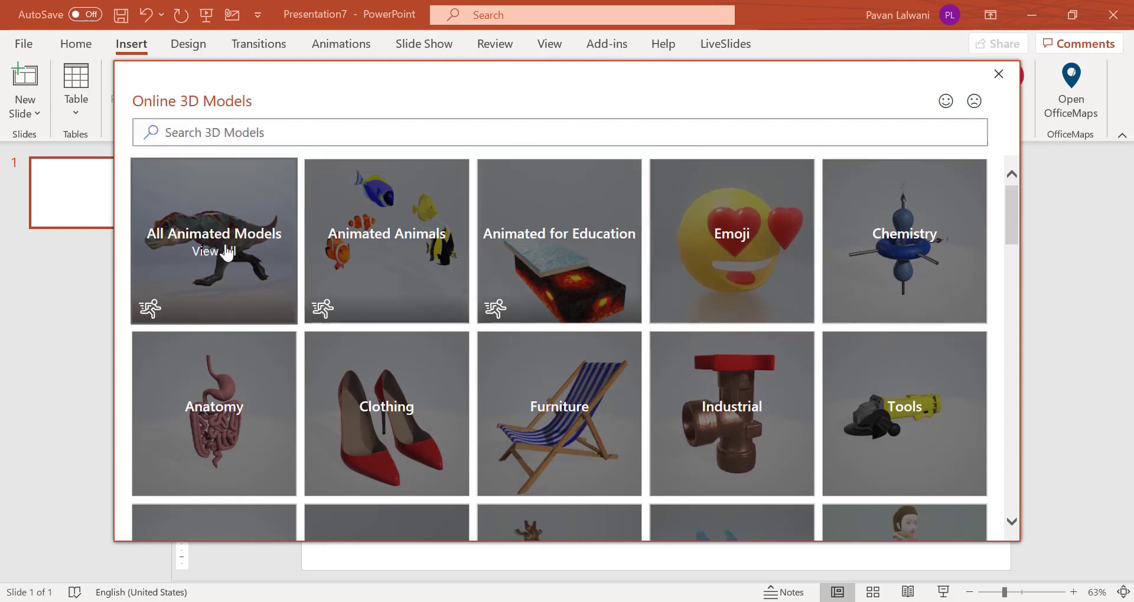
pyautogui.click(233, 252)
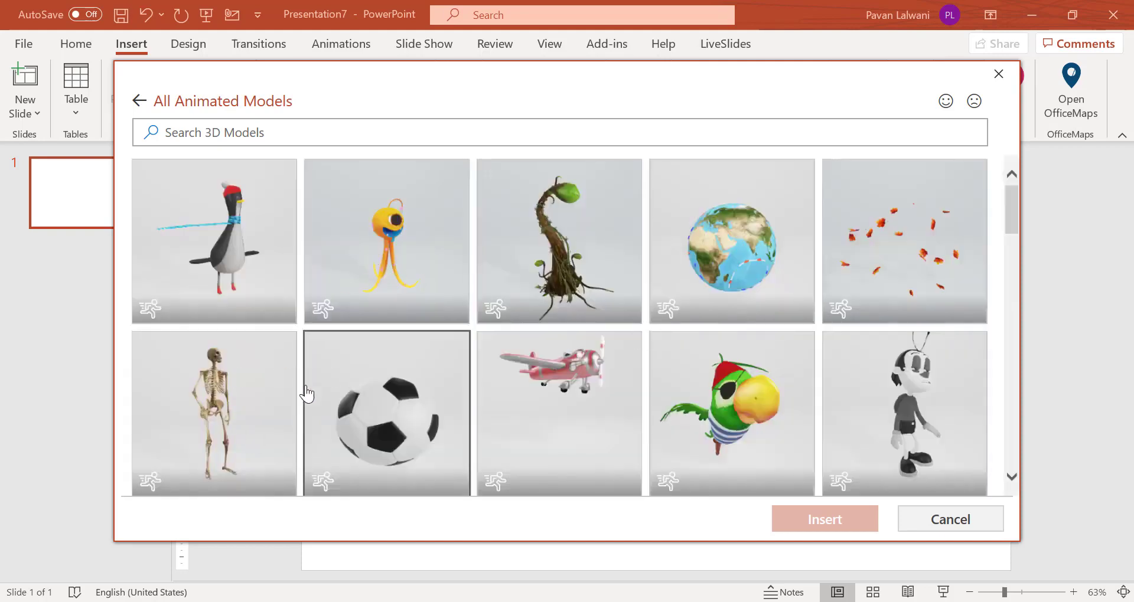
pyautogui.click(208, 406)
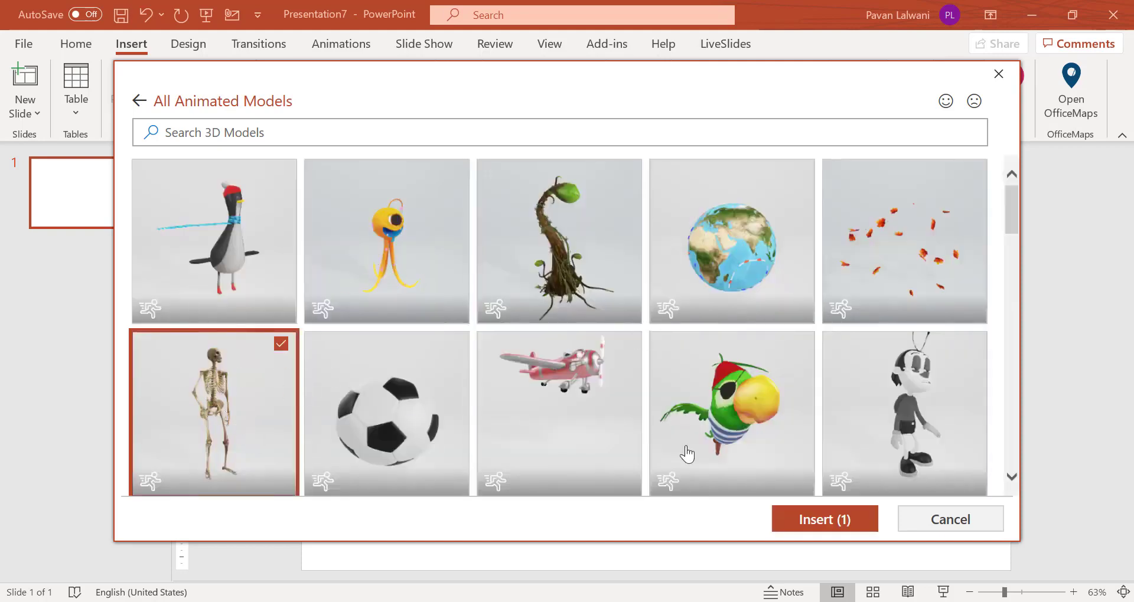
pyautogui.click(825, 522)
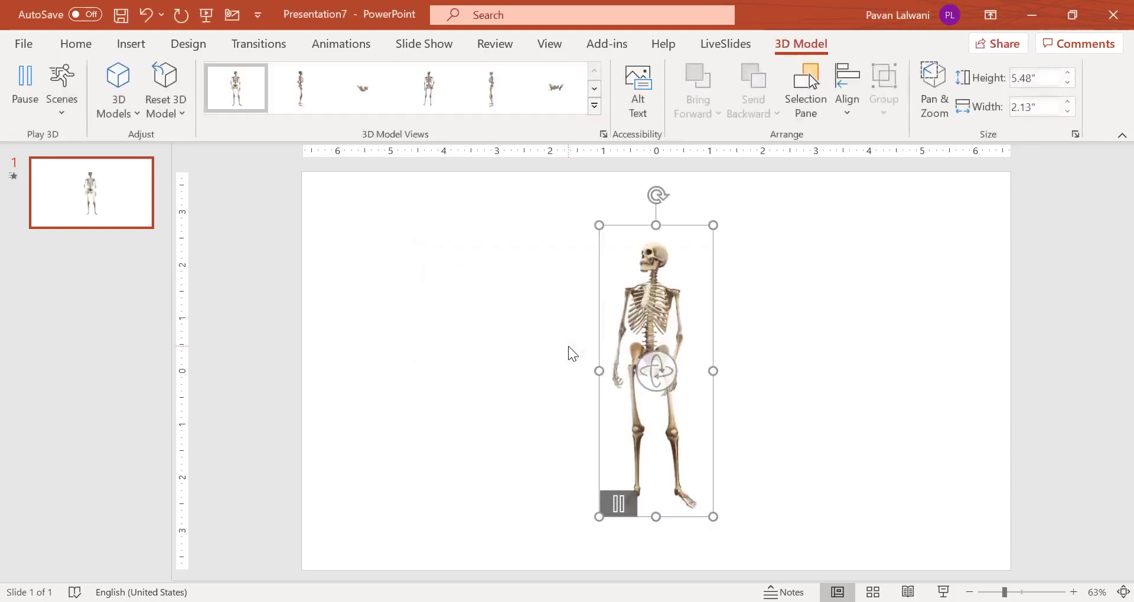
# Widen the skeleton's frame on both sides and rotate the model in 3D to view it from another angle.
pyautogui.moveTo(598, 370); pyautogui.dragTo(478, 387)
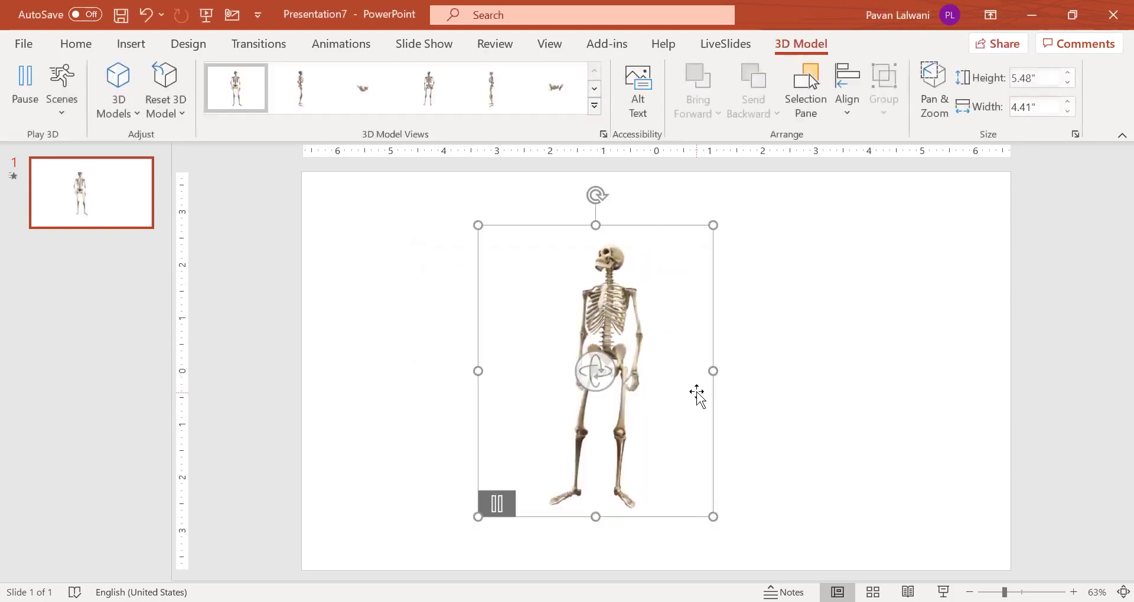
pyautogui.moveTo(713, 371); pyautogui.dragTo(779, 372)
pyautogui.moveTo(620, 379); pyautogui.dragTo(298, 317)
# Add a slide with the Blank layout after the skeleton slide.
pyautogui.click(109, 300)
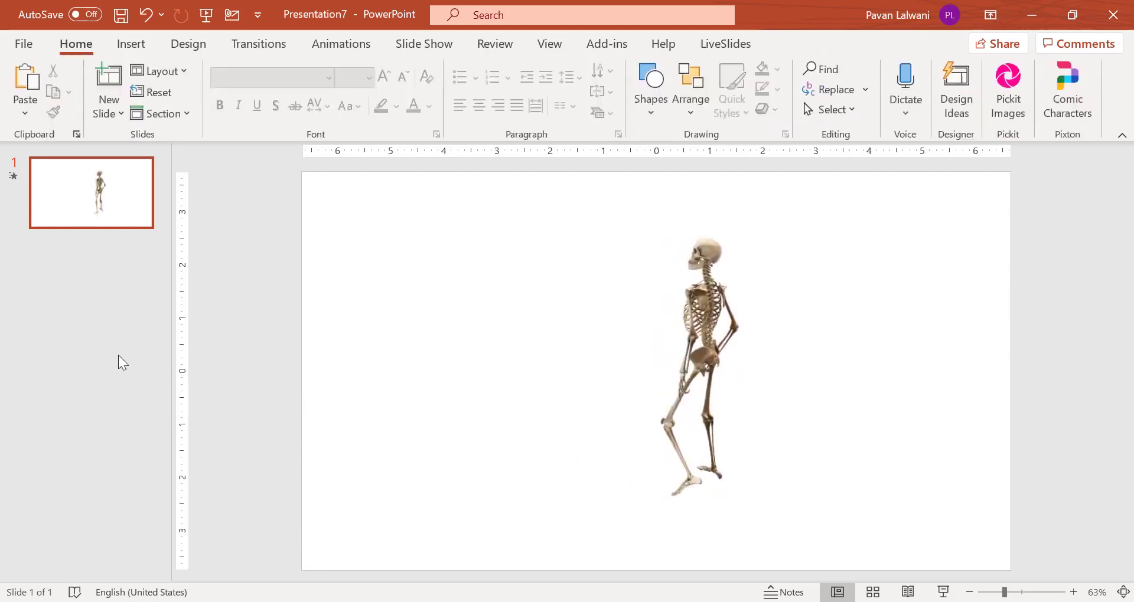
pyautogui.click(110, 112)
pyautogui.click(139, 359)
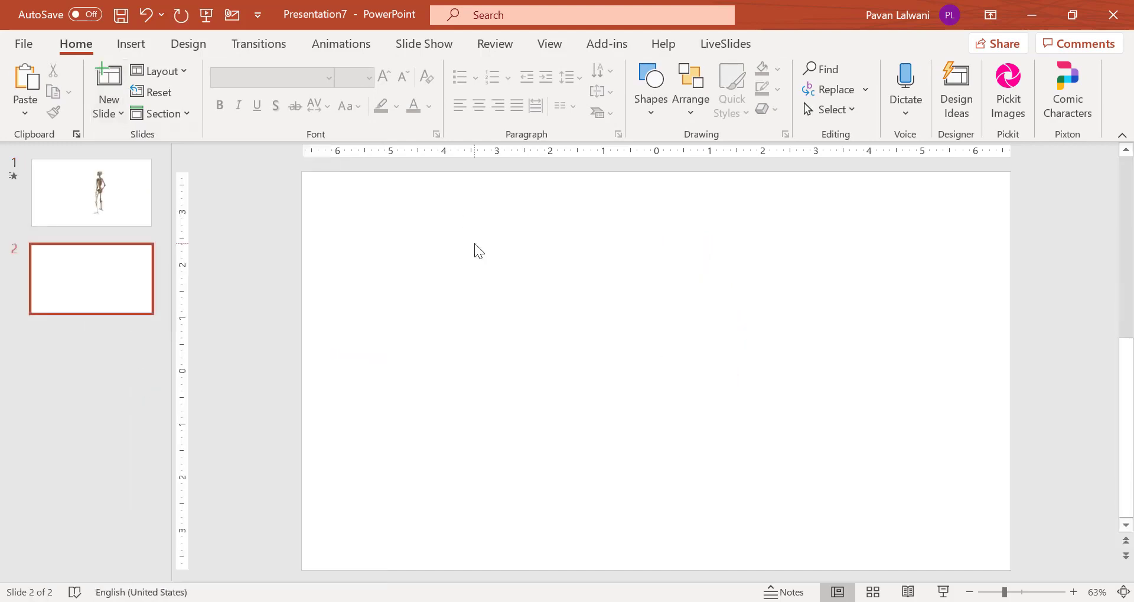
# Search the online 3D models for "Card" and insert the orange bank card model on slide 2.
pyautogui.click(131, 47)
pyautogui.click(419, 70)
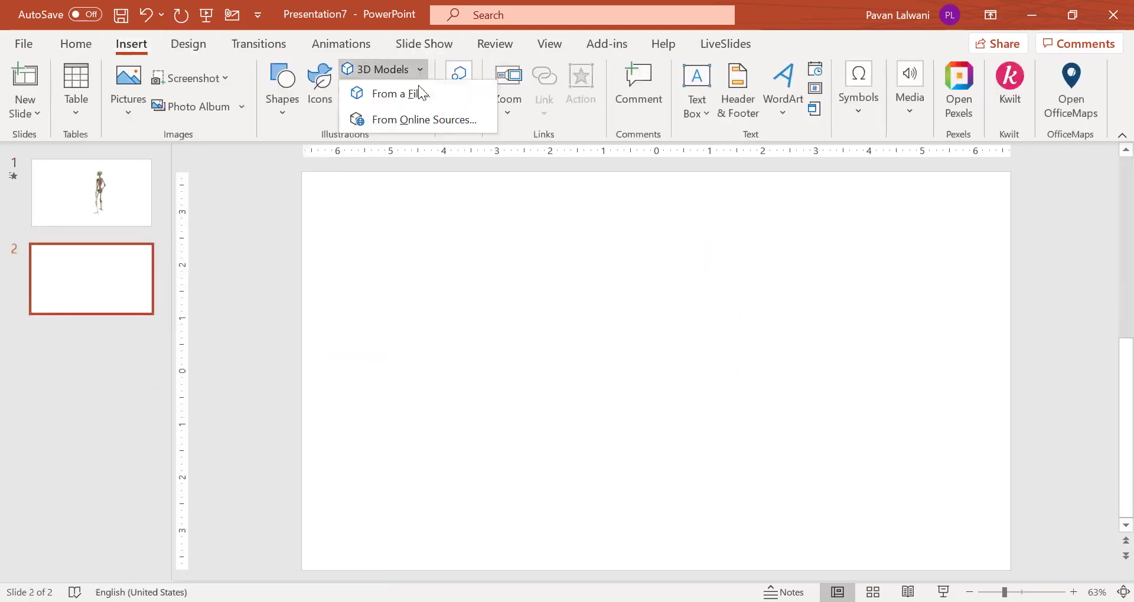
pyautogui.click(384, 120)
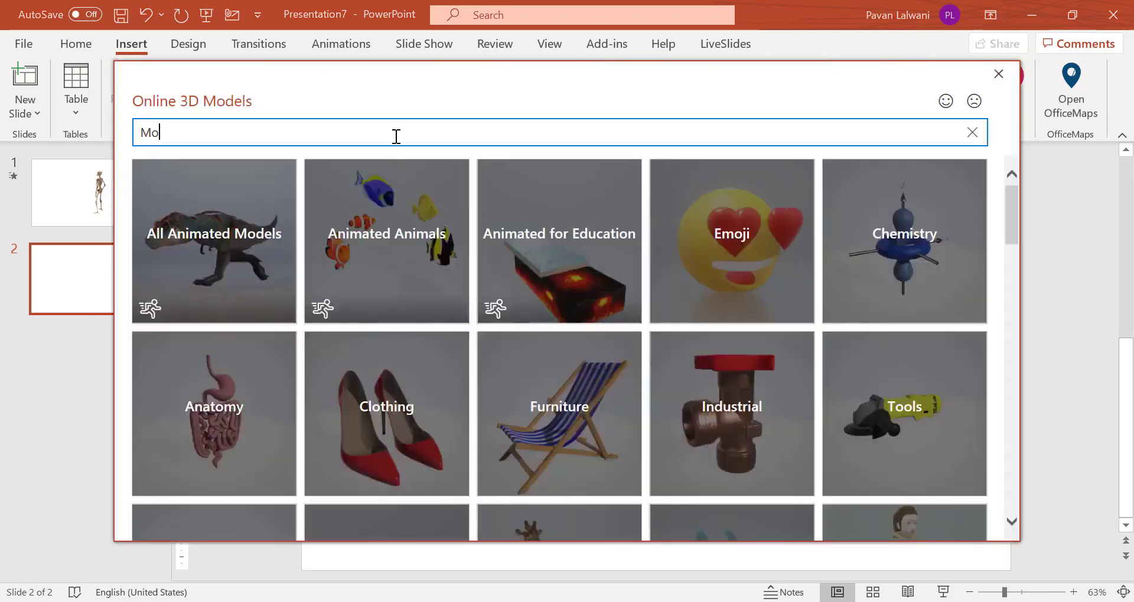
pyautogui.write('Card')
pyautogui.press('Return')
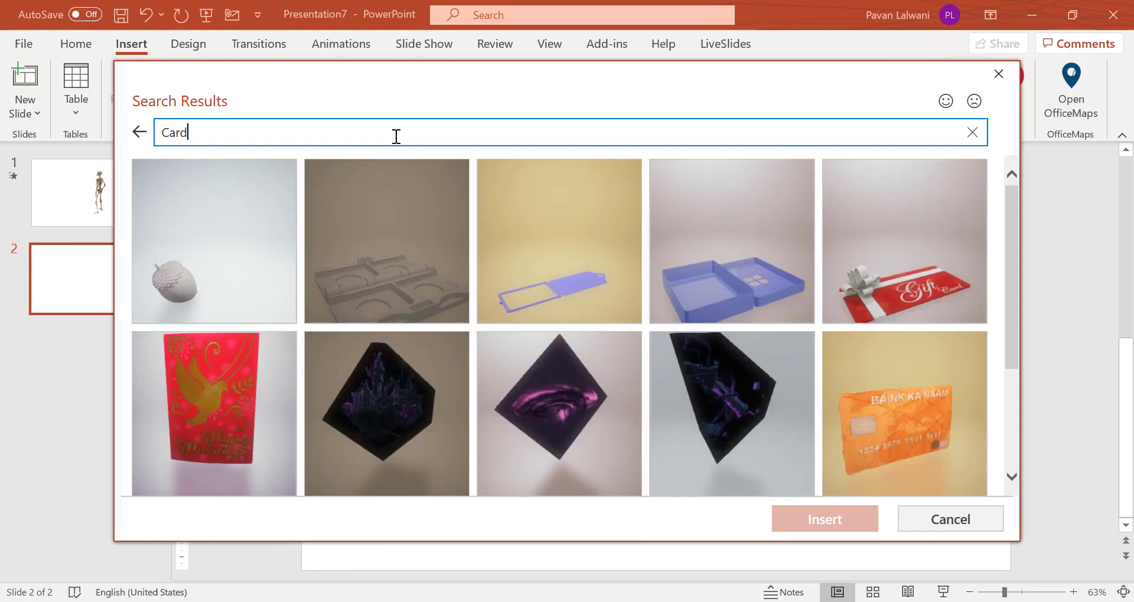
pyautogui.moveTo(1011, 271); pyautogui.dragTo(1026, 294)
pyautogui.click(914, 358)
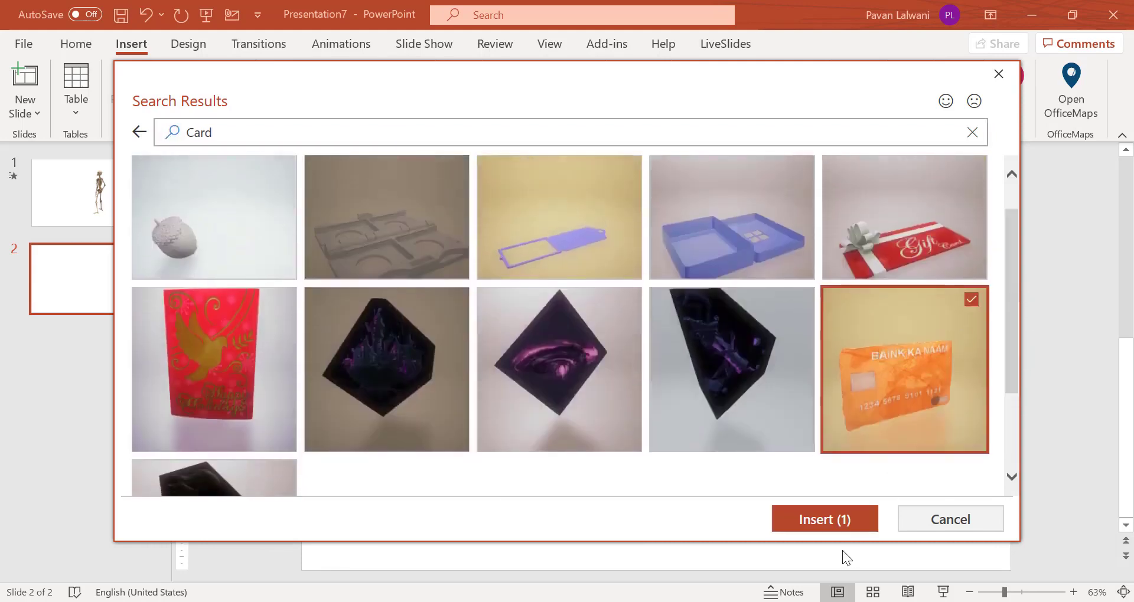
pyautogui.click(842, 523)
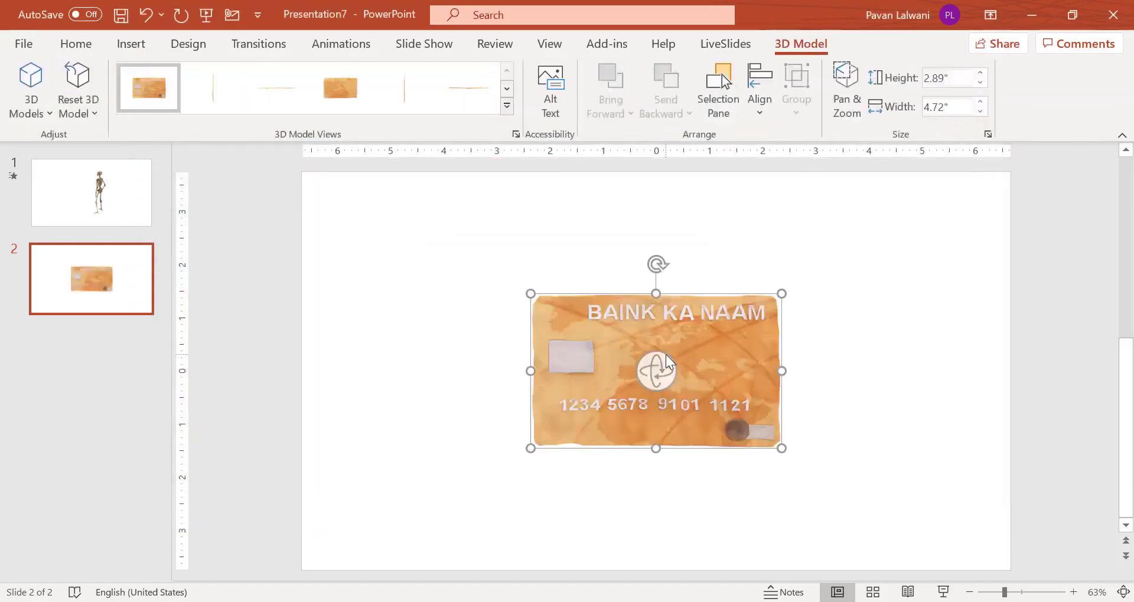
# Rotate the bank card model in 3D so that it is seen tilted at an angle.
pyautogui.moveTo(656, 371); pyautogui.dragTo(340, 259)
pyautogui.click(341, 260)
pyautogui.click(128, 43)
# Add a slide with the Blank layout after the bank card slide and open the source choices for a 3D model.
pyautogui.click(104, 416)
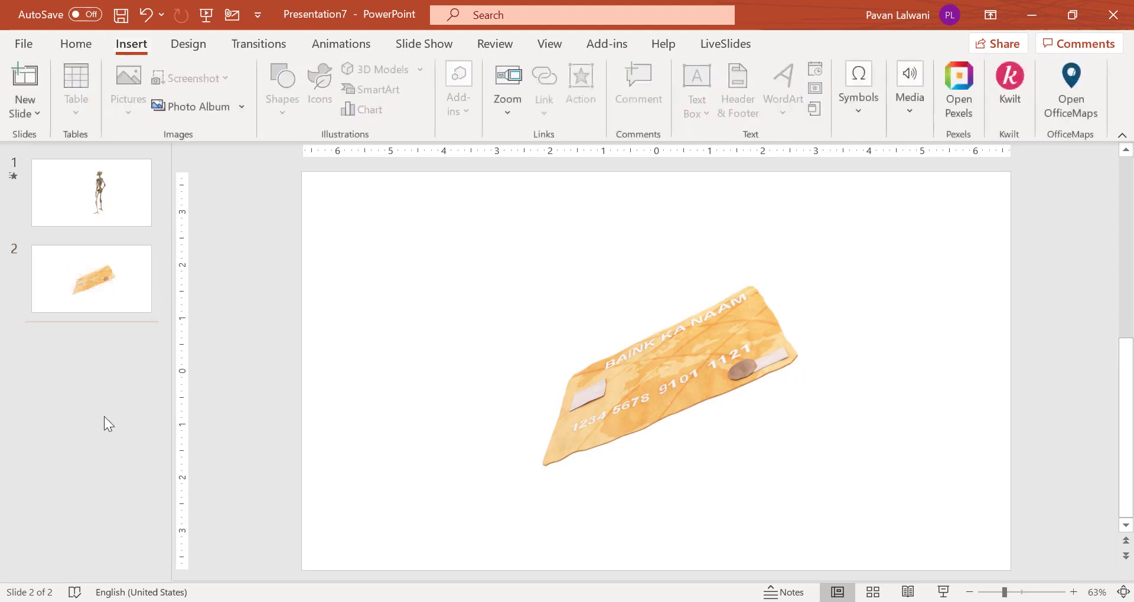
pyautogui.click(72, 43)
pyautogui.click(116, 115)
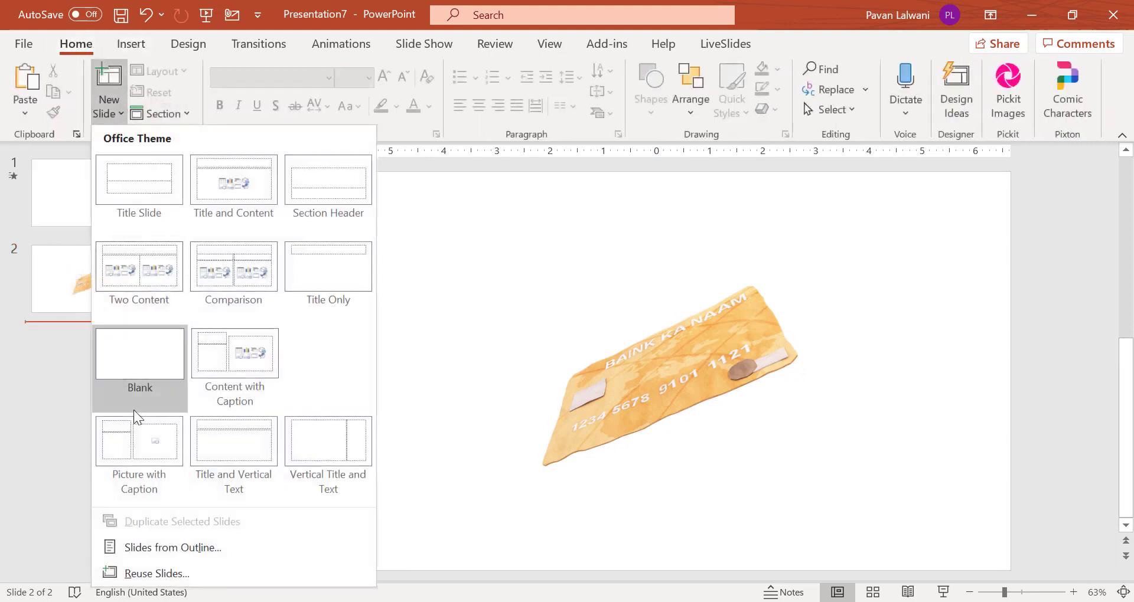
pyautogui.click(133, 410)
pyautogui.click(131, 44)
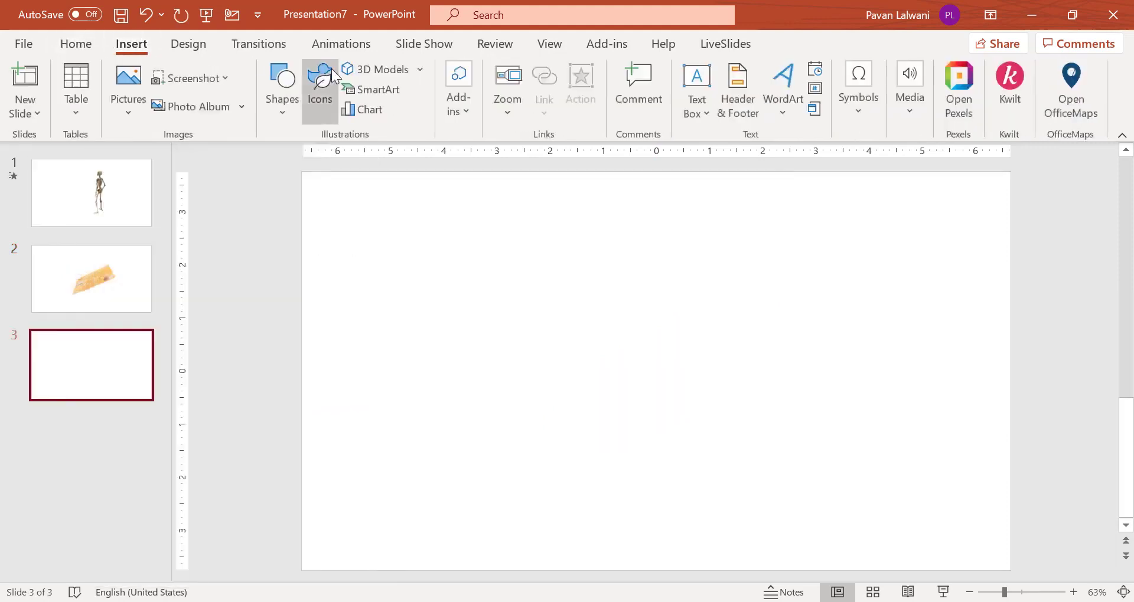
pyautogui.click(420, 69)
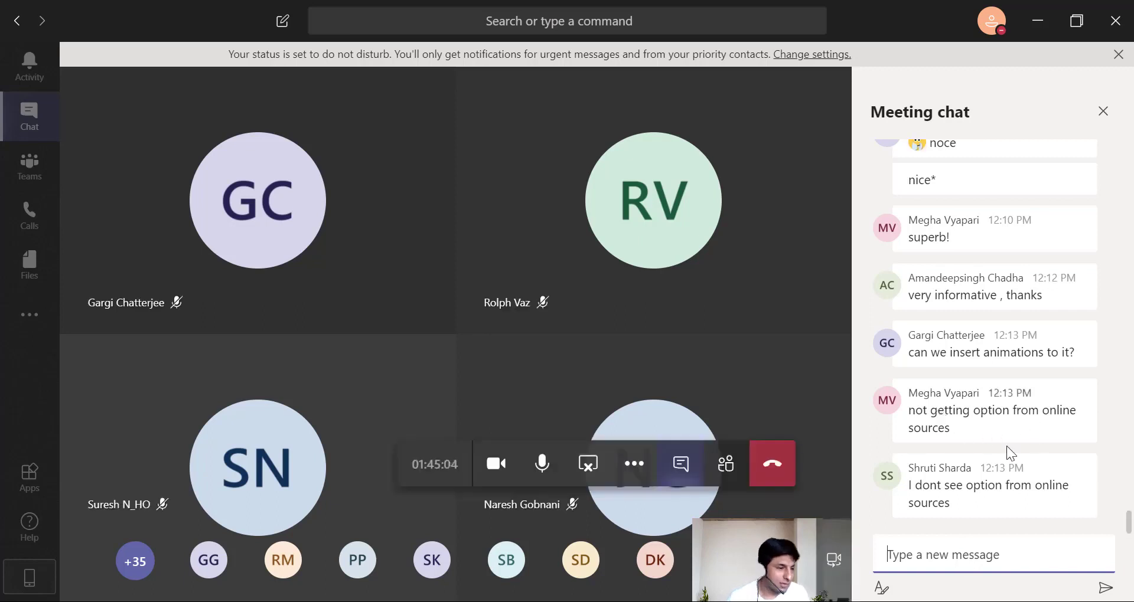
# Switch to the Teams meeting and review the participants' recent chat messages, highlighting the question about inserting animations.
pyautogui.moveTo(920, 353); pyautogui.dragTo(1086, 357)
pyautogui.scroll(5, 1084, 366)
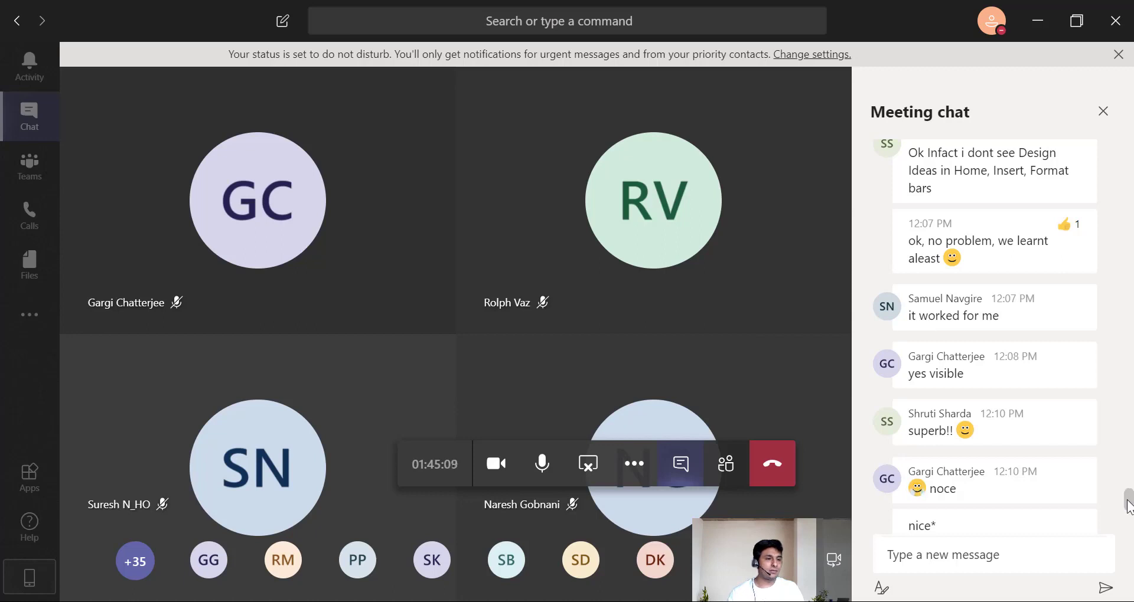
pyautogui.scroll(-5, 1128, 507)
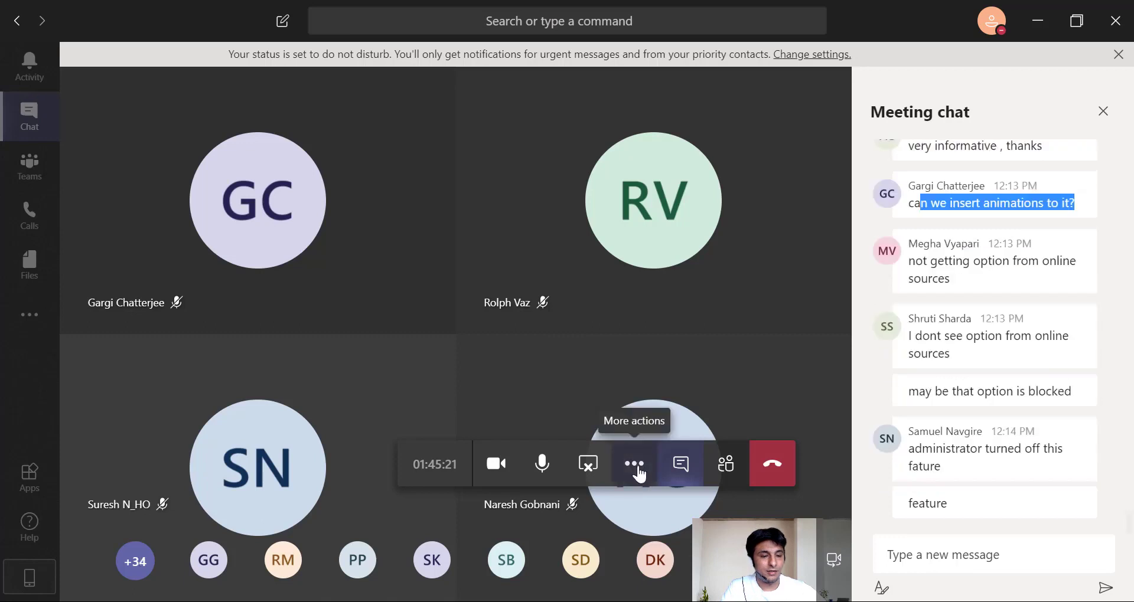
# Change the meeting's video background to the office image with teal lockers.
pyautogui.click(636, 466)
pyautogui.click(692, 388)
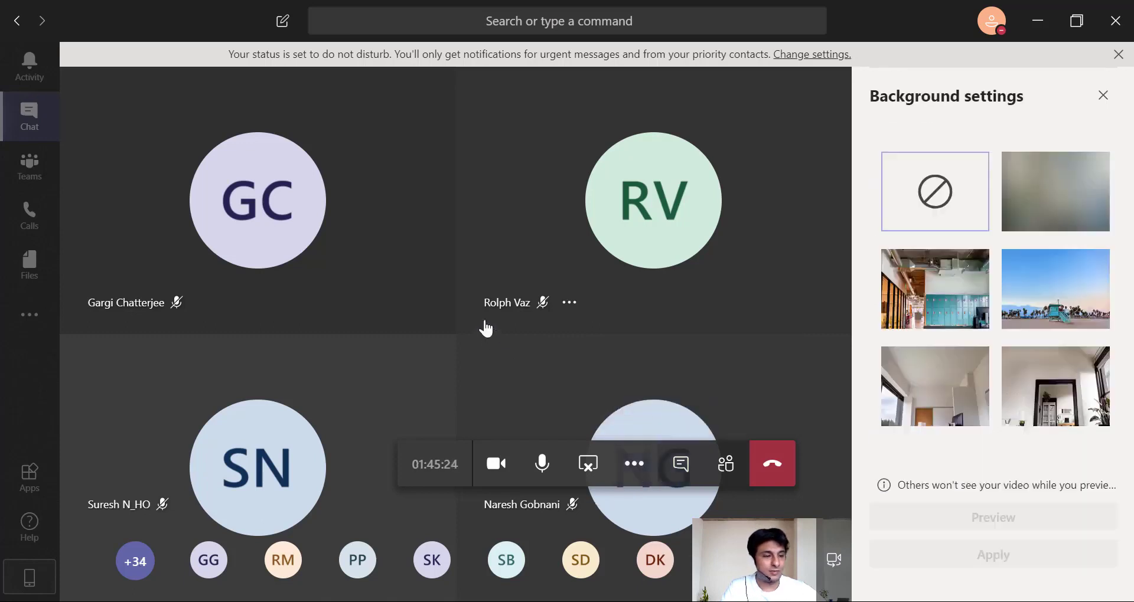
pyautogui.click(927, 319)
# Read the newest meeting chat messages about the online sources option.
pyautogui.scroll(-3, 1097, 293)
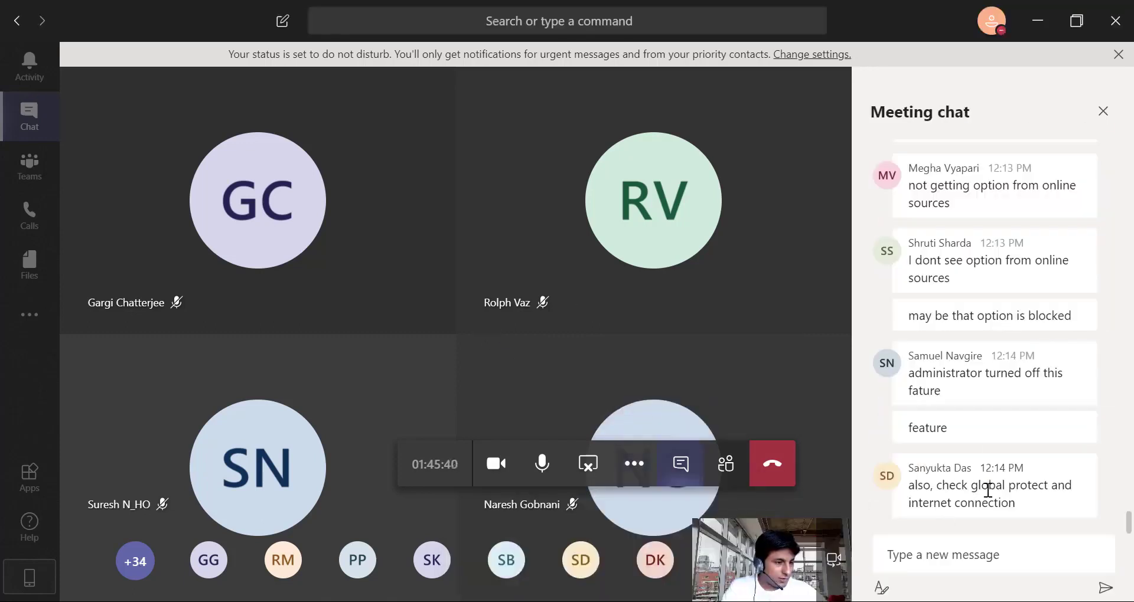
pyautogui.moveTo(922, 506); pyautogui.dragTo(978, 506)
pyautogui.click(947, 473)
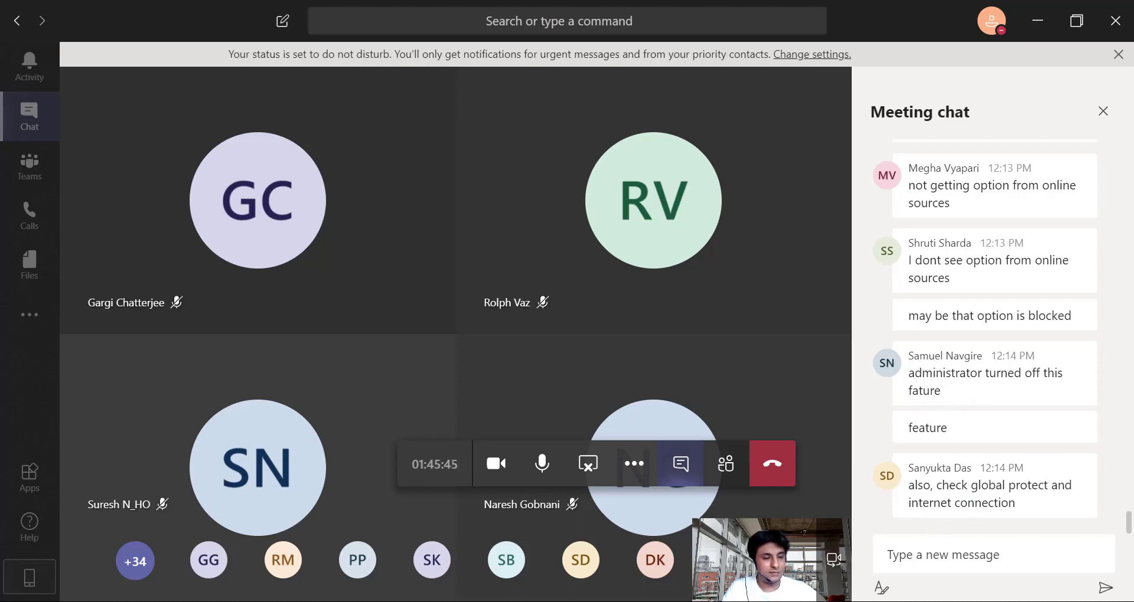
# Switch back to PowerPoint and open the source choices for a 3D model on slide 3.
pyautogui.click(703, 570)
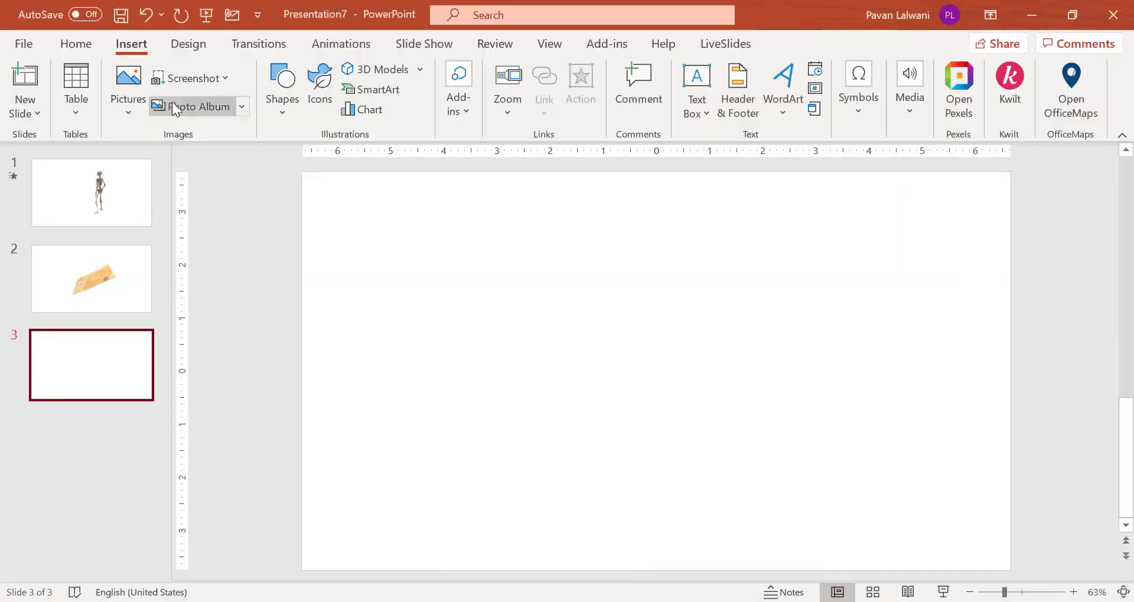
pyautogui.click(420, 69)
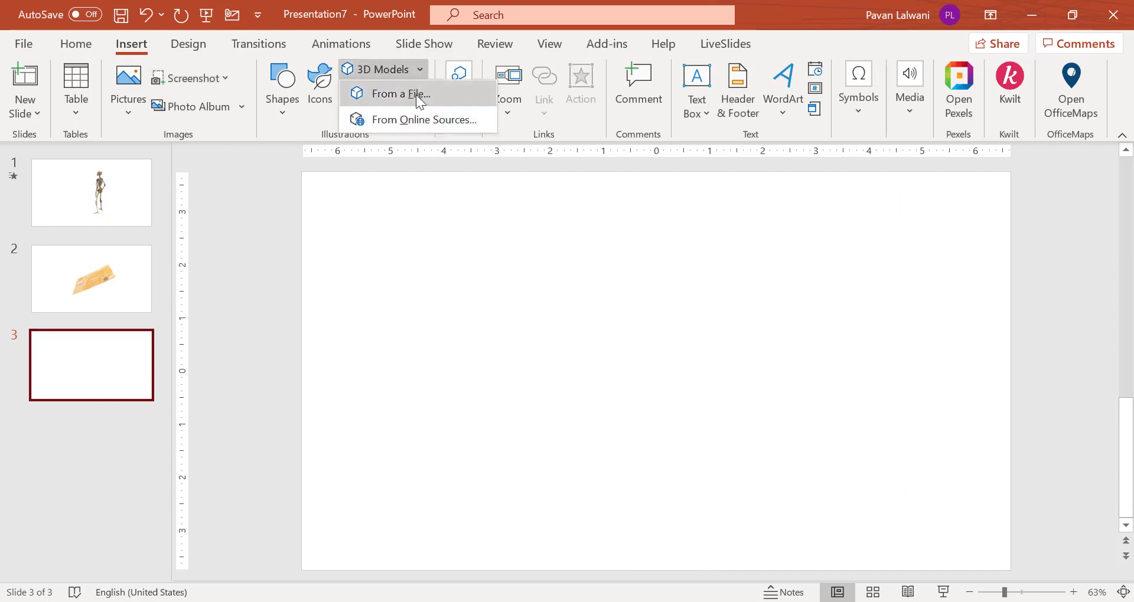